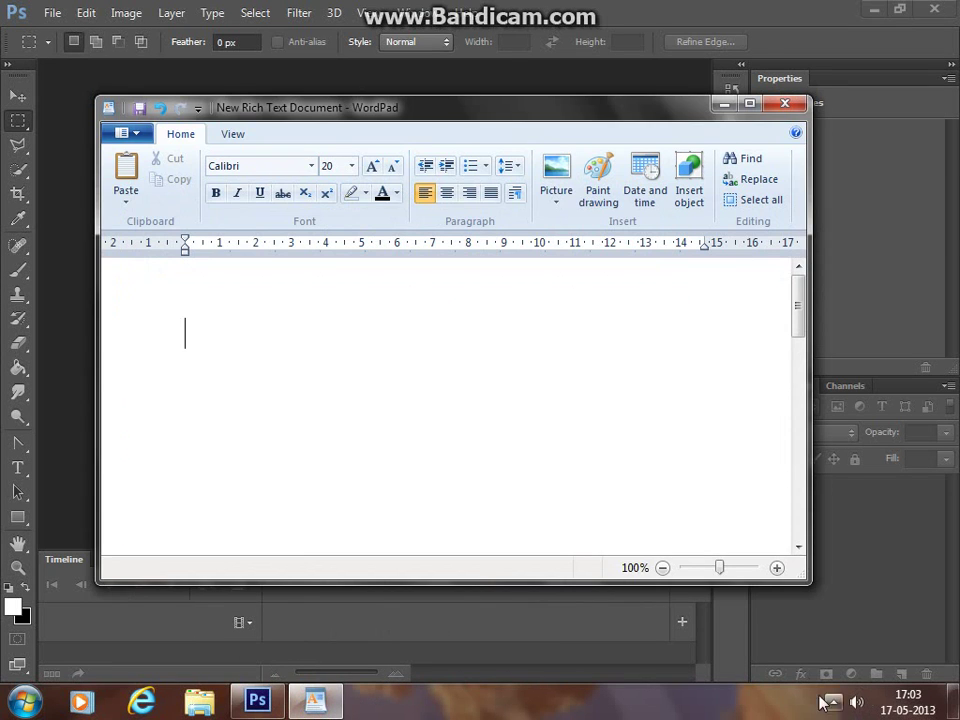
# - Type the GFX tutorial intro and 'So first open new document with 480 X 130' in WordPad
pyautogui.click(833, 700)
pyautogui.click(481, 343)
pyautogui.write('today ')
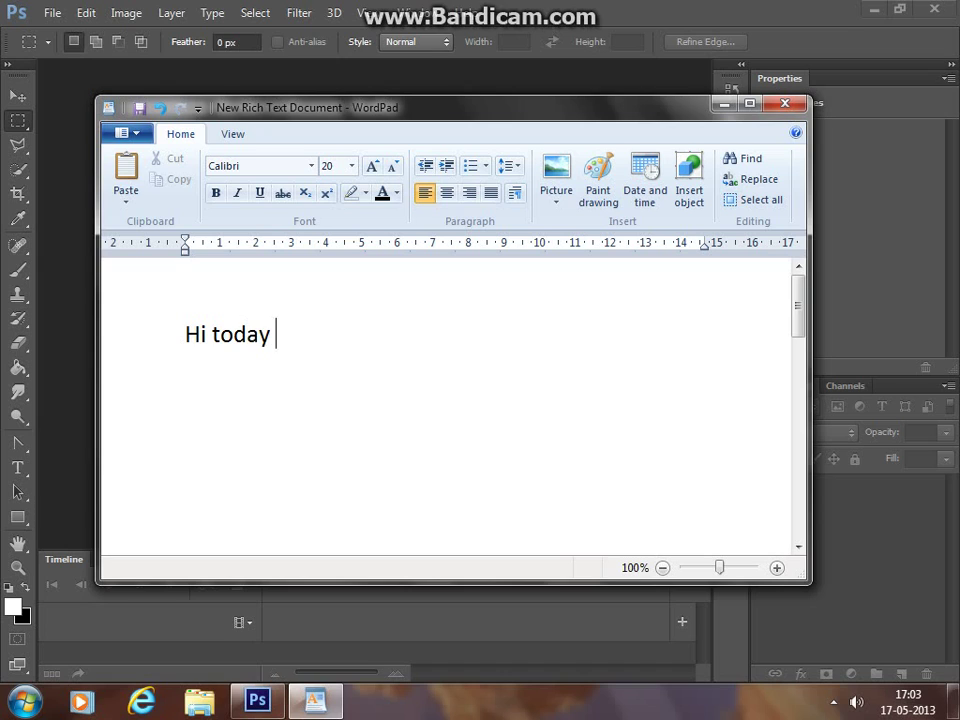
pyautogui.write('i will show u ')
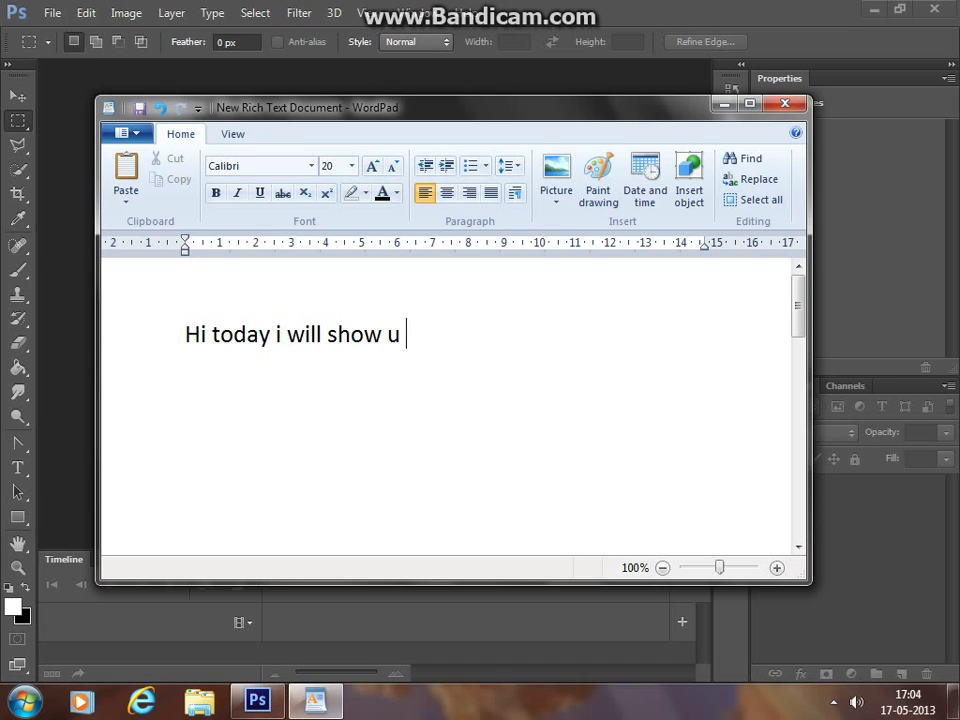
pyautogui.write('to make a good GFX de')
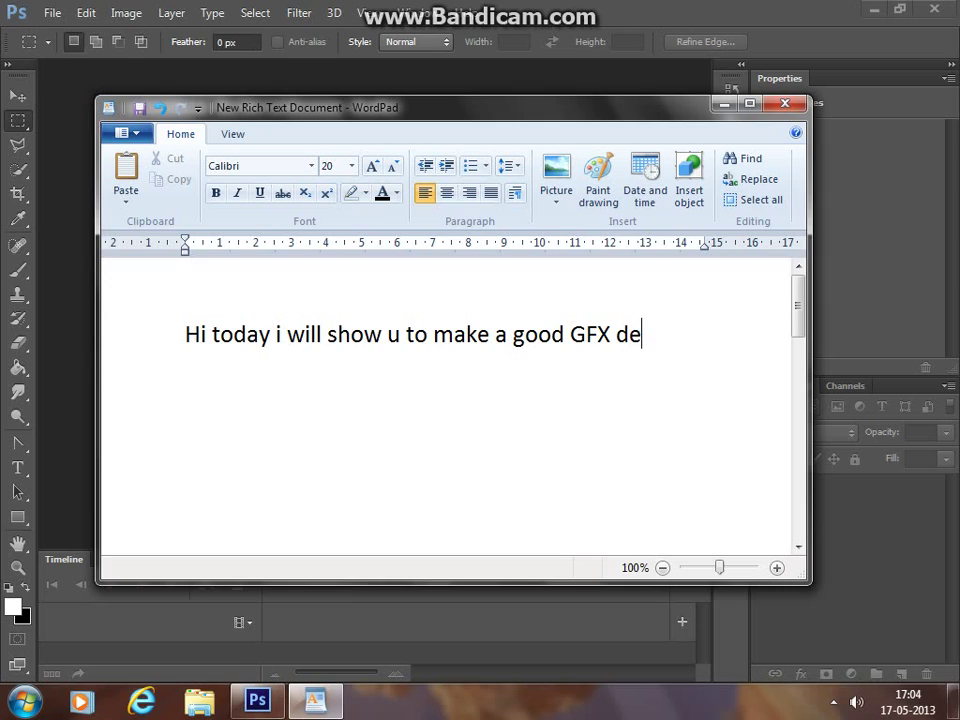
pyautogui.write('gh')
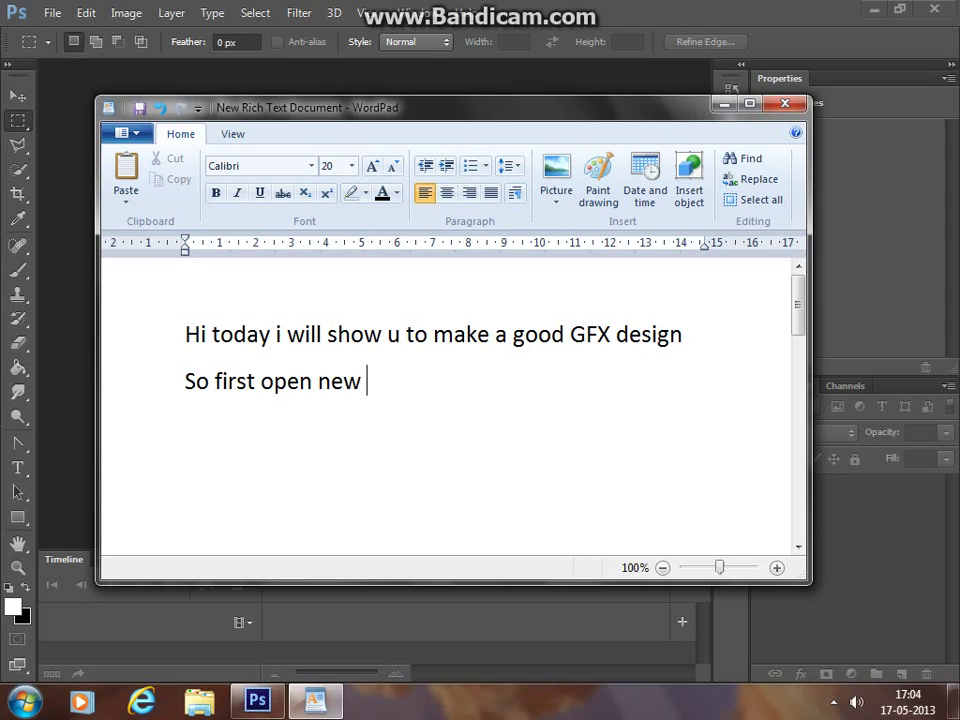
pyautogui.write('ument with 480 X 130')
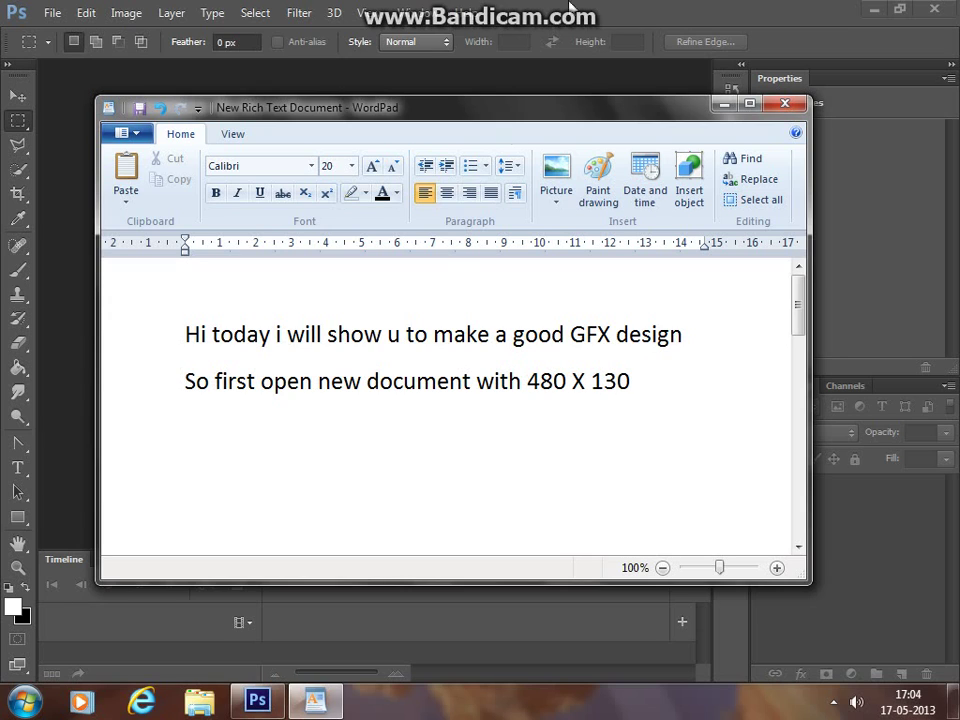
pyautogui.click(294, 58)
# - Create a new 480 × 130 pixel Photoshop document
pyautogui.click(51, 13)
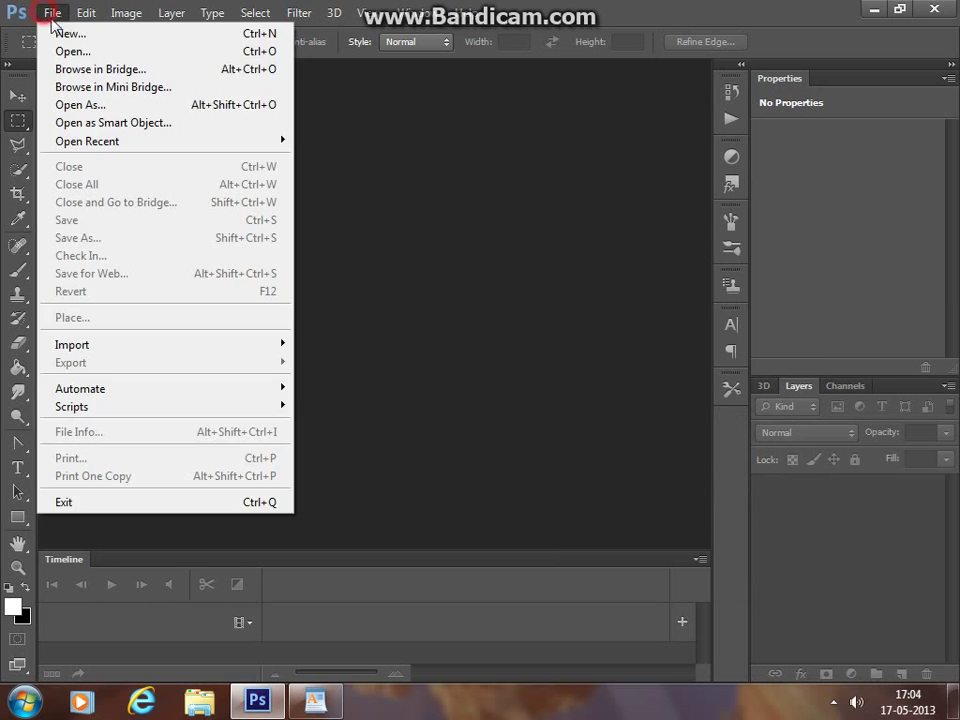
pyautogui.click(66, 51)
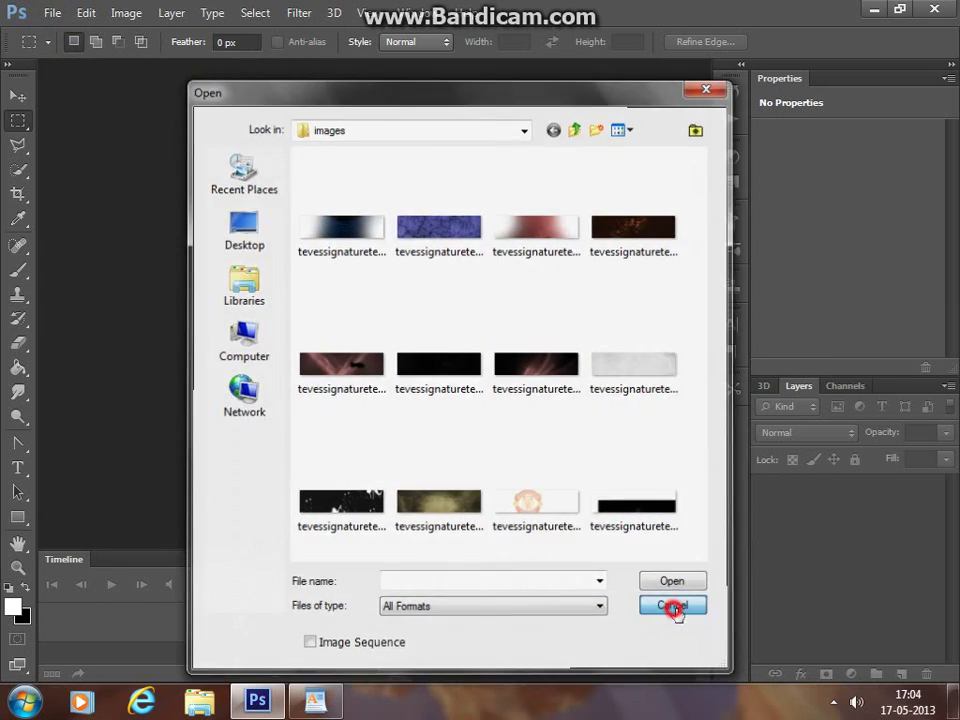
pyautogui.click(672, 607)
pyautogui.click(50, 14)
pyautogui.click(92, 45)
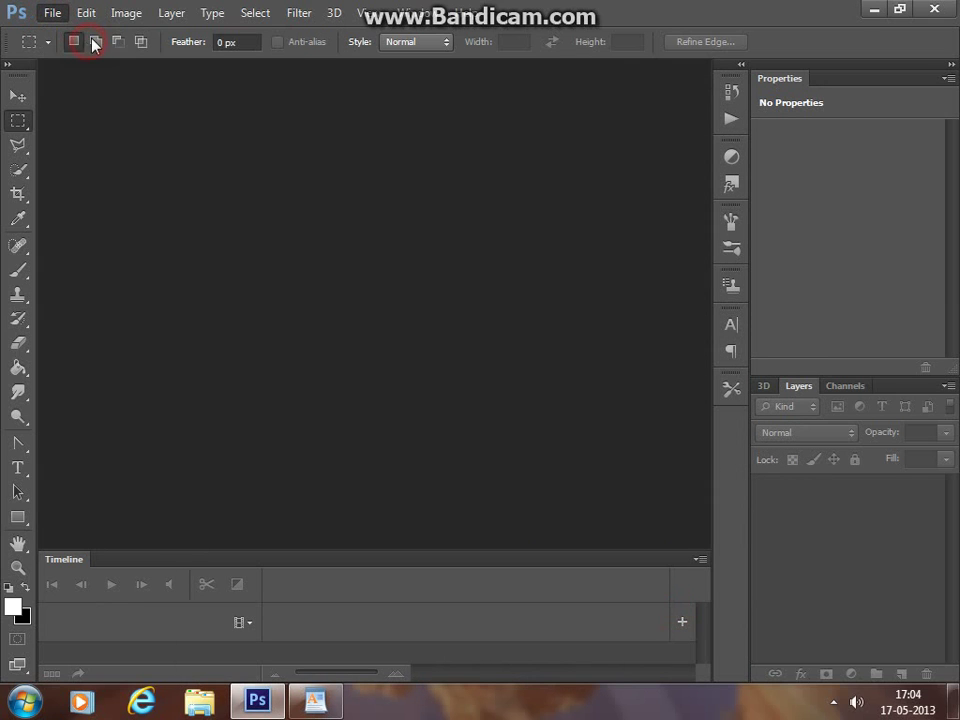
pyautogui.doubleClick(407, 242)
pyautogui.click(412, 274)
pyautogui.doubleClick(412, 274)
pyautogui.write('130')
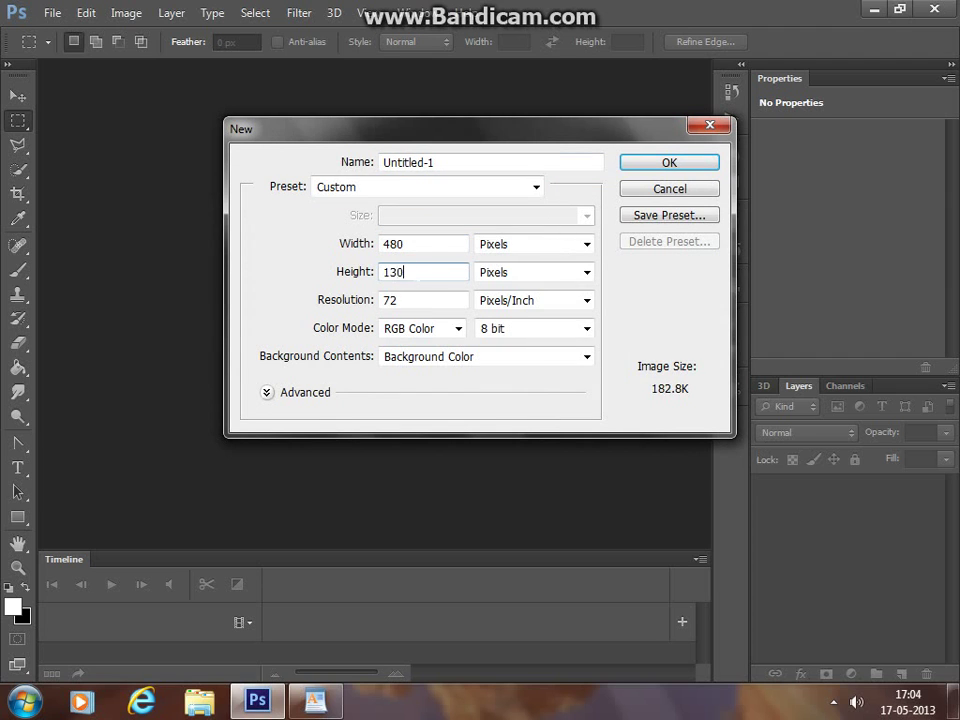
pyautogui.press('Return')
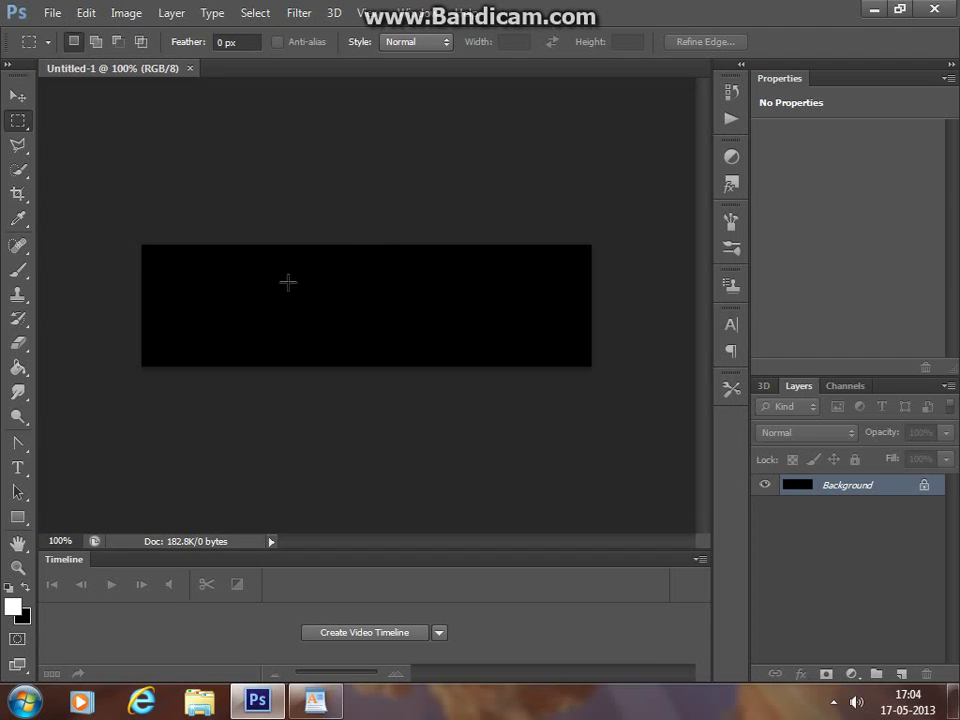
# - Add the WordPad note 'Fill it with black background' and return to the black banner
pyautogui.click(315, 700)
pyautogui.write('Fill it with black backgro')
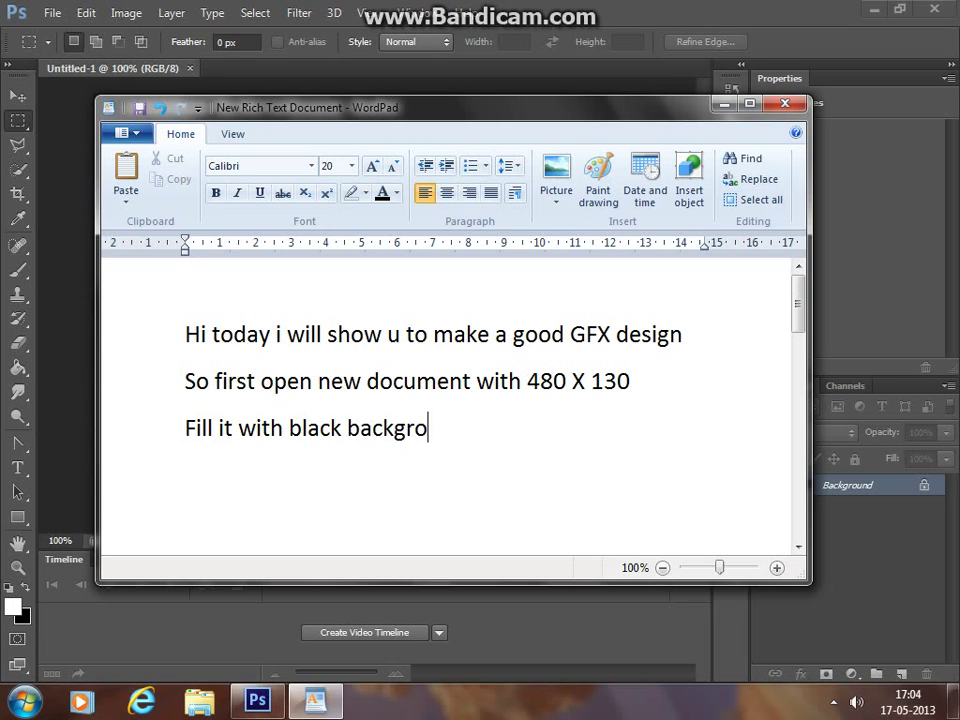
pyautogui.write('und')
pyautogui.click(520, 78)
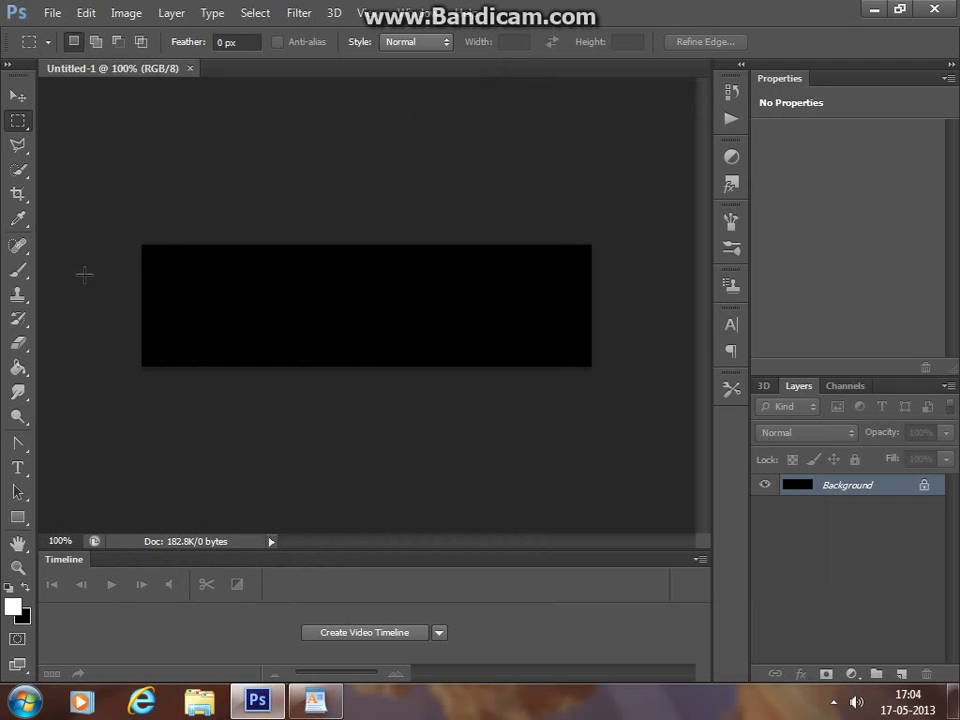
pyautogui.click(50, 15)
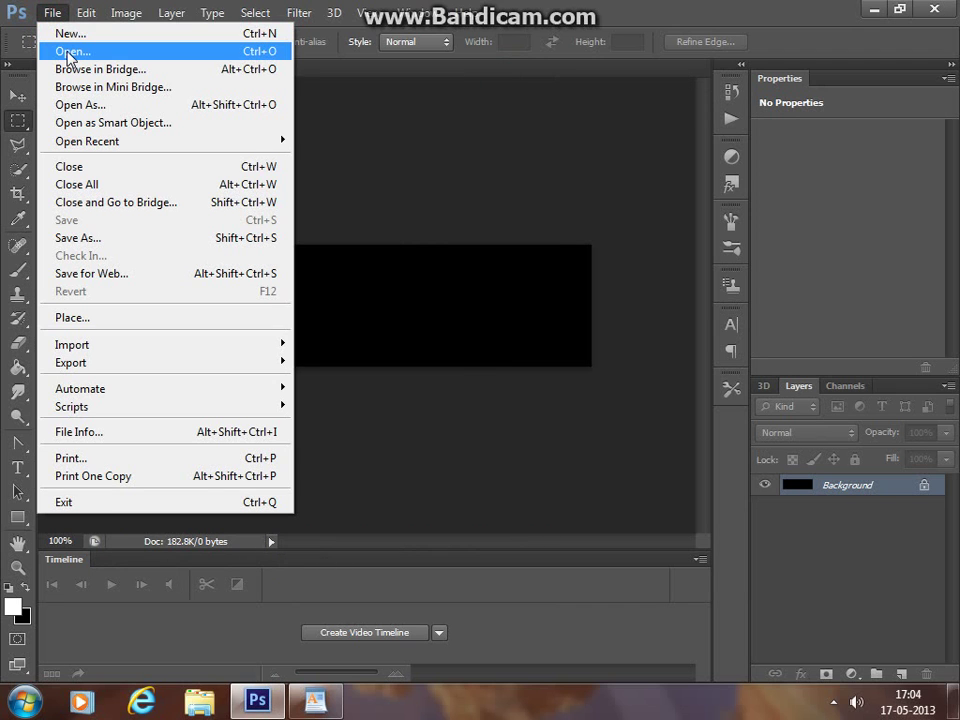
# - Review the WordPad notes and highlight the Luminosity 100% opacity line
pyautogui.click(315, 702)
pyautogui.scroll(-5, 267, 489)
pyautogui.scroll(-5, 267, 489)
pyautogui.scroll(2, 450, 400)
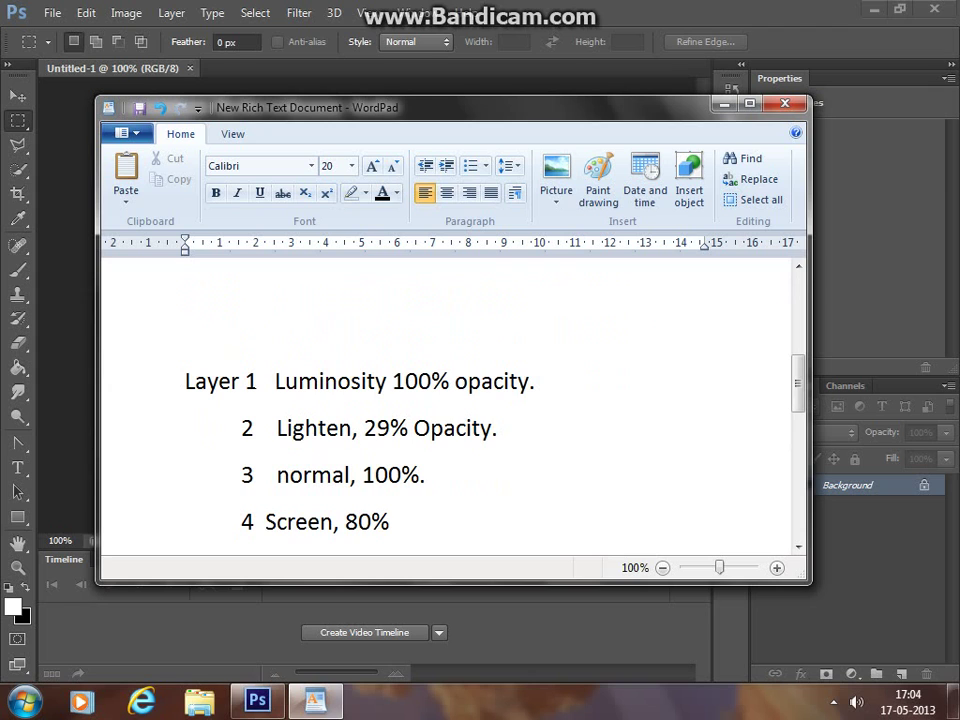
pyautogui.moveTo(264, 381); pyautogui.dragTo(506, 371)
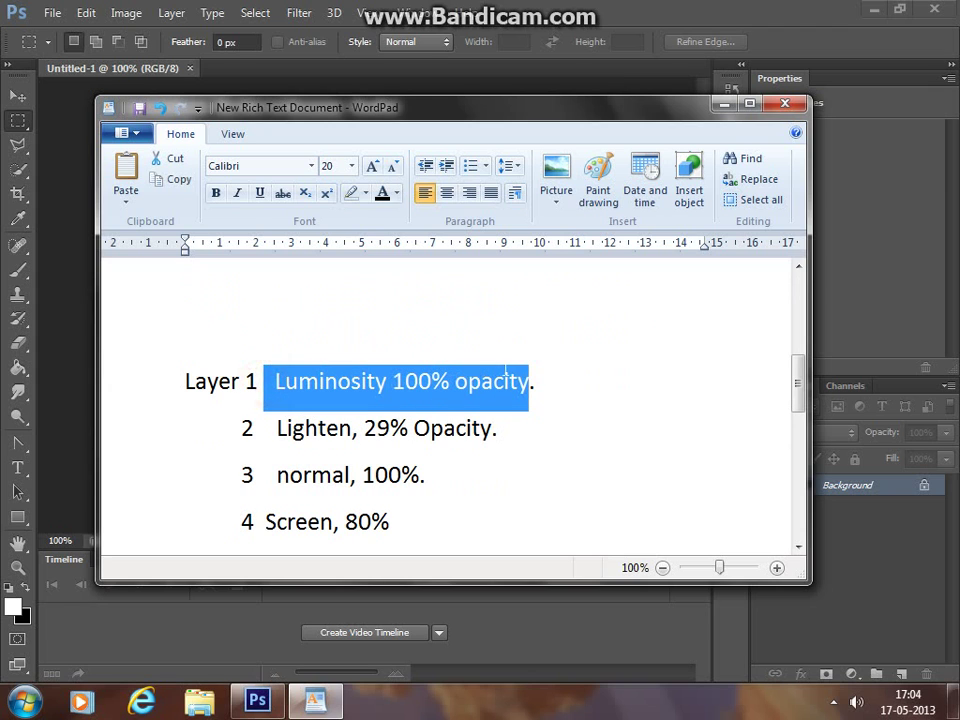
# - Open tevessignaturetexture1.png and float it in its own window
pyautogui.click(50, 12)
pyautogui.click(62, 51)
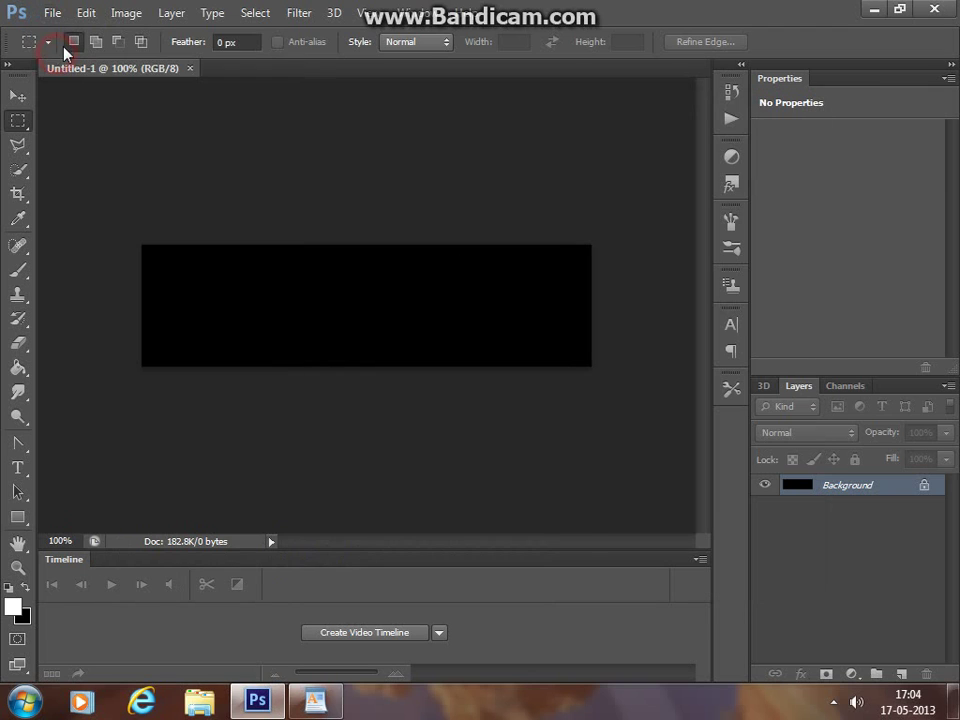
pyautogui.click(349, 224)
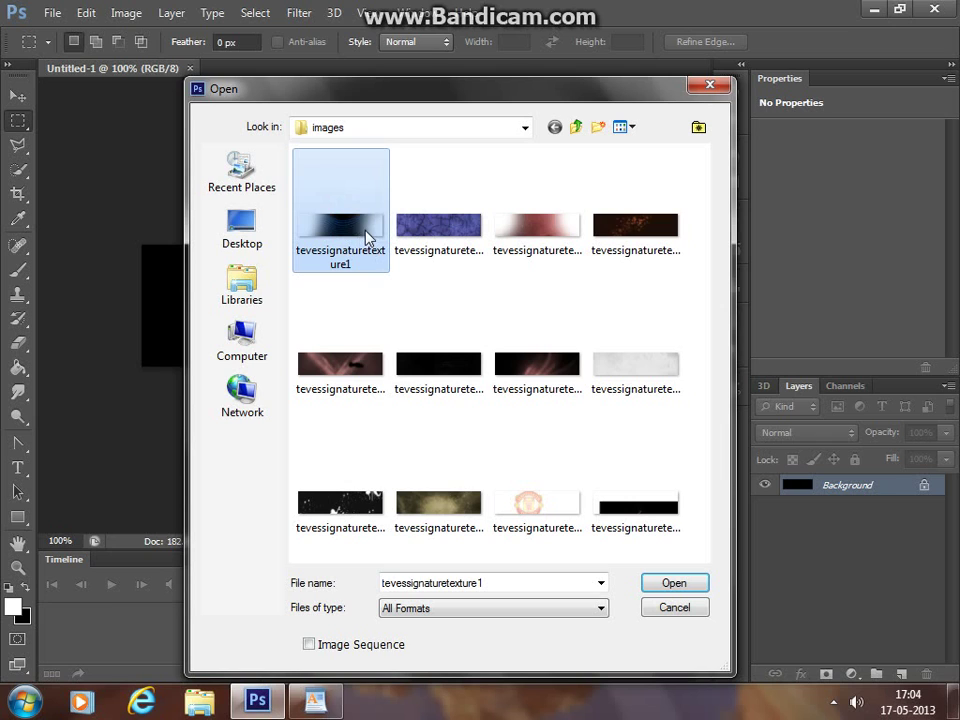
pyautogui.doubleClick(368, 235)
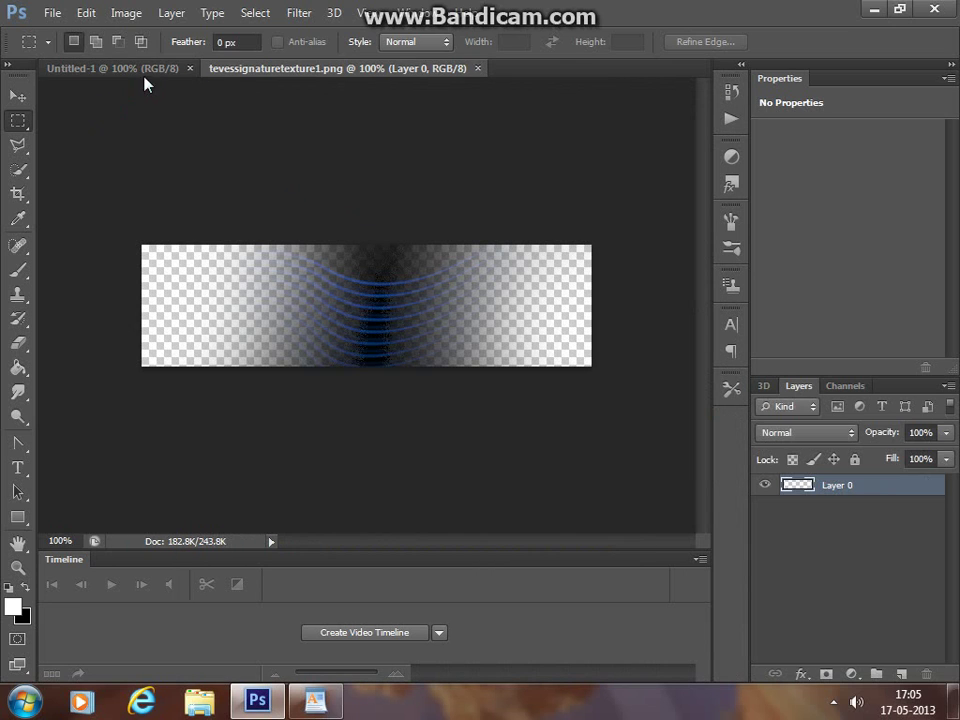
pyautogui.click(118, 68)
pyautogui.moveTo(311, 68); pyautogui.dragTo(648, 106)
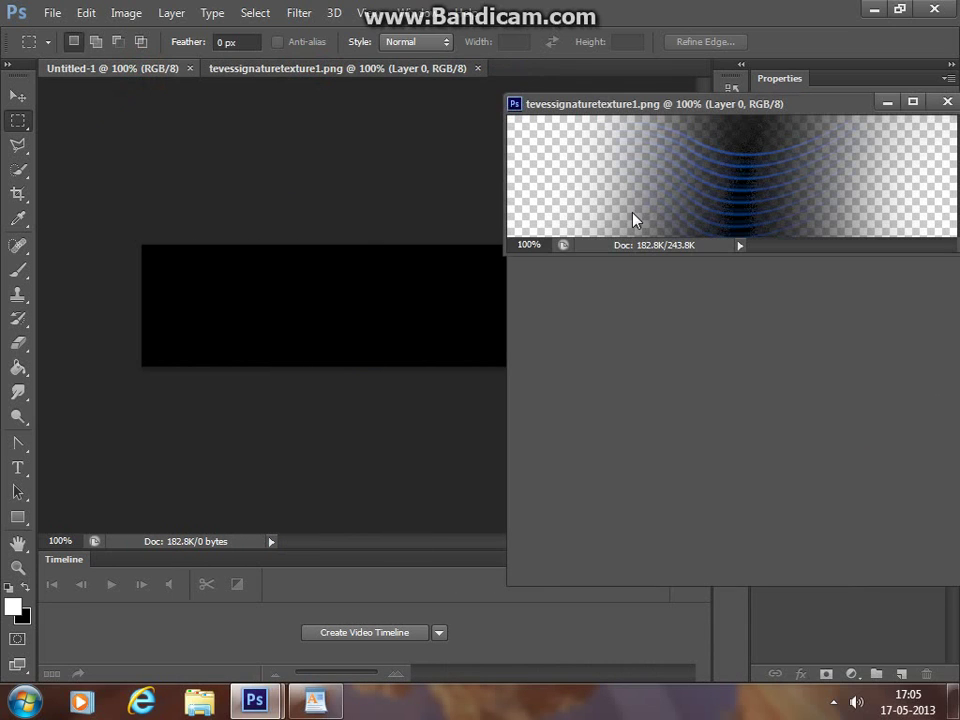
# - Move the blue wave texture onto the banner as Layer 1 and close the texture file
pyautogui.moveTo(647, 199); pyautogui.dragTo(639, 209)
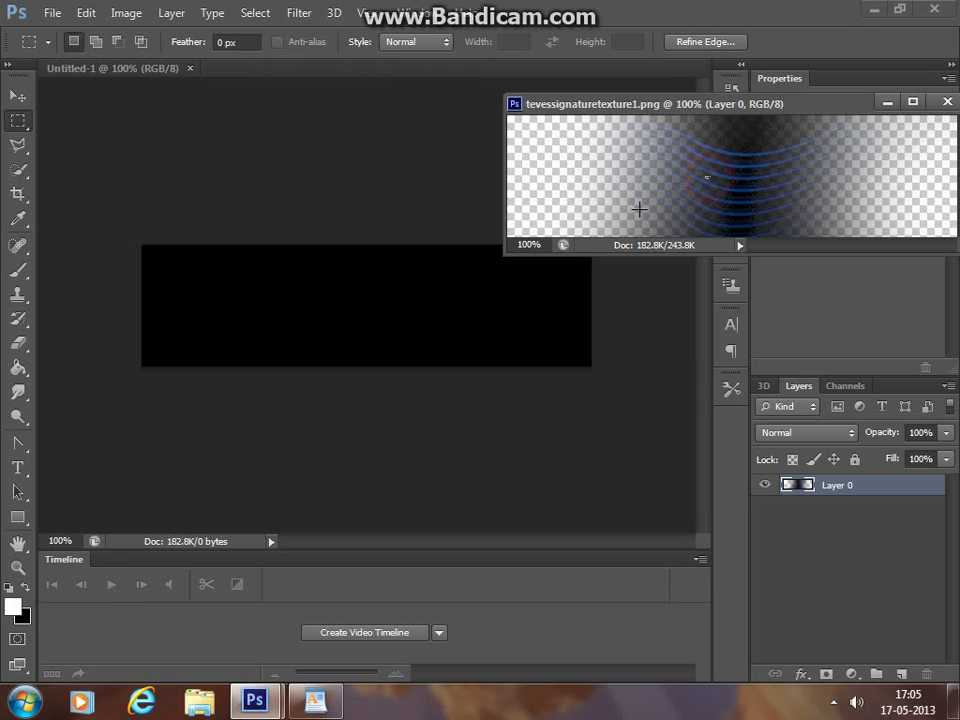
pyautogui.click(15, 94)
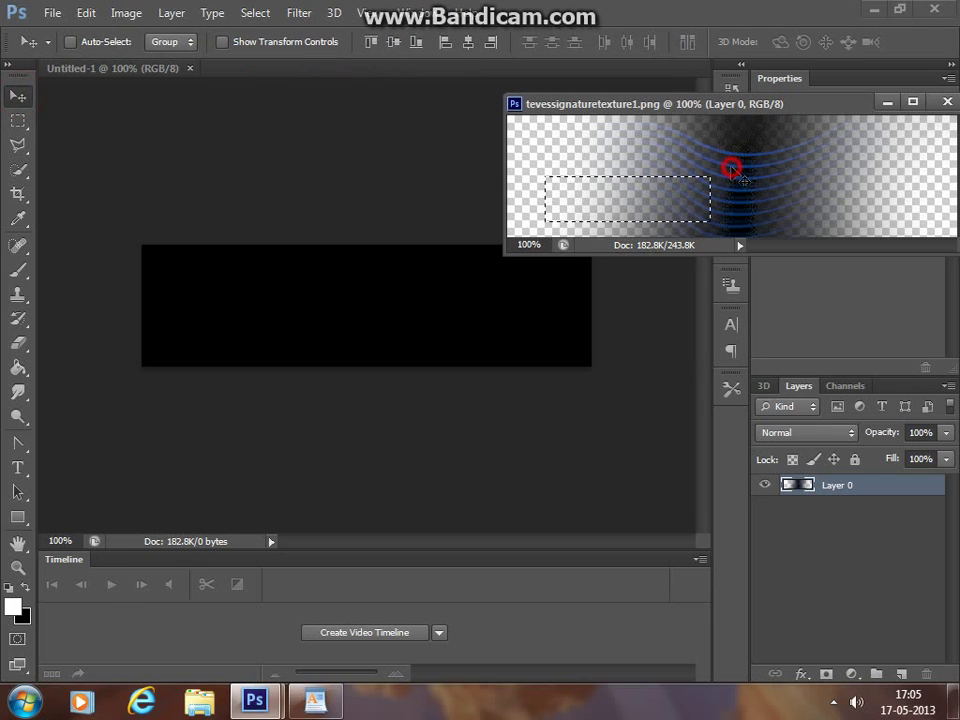
pyautogui.rightClick(688, 198)
pyautogui.click(678, 204)
pyautogui.moveTo(478, 240)
pyautogui.mouseDown()
pyautogui.moveTo(377, 293)
pyautogui.moveTo(326, 300)
pyautogui.mouseUp()
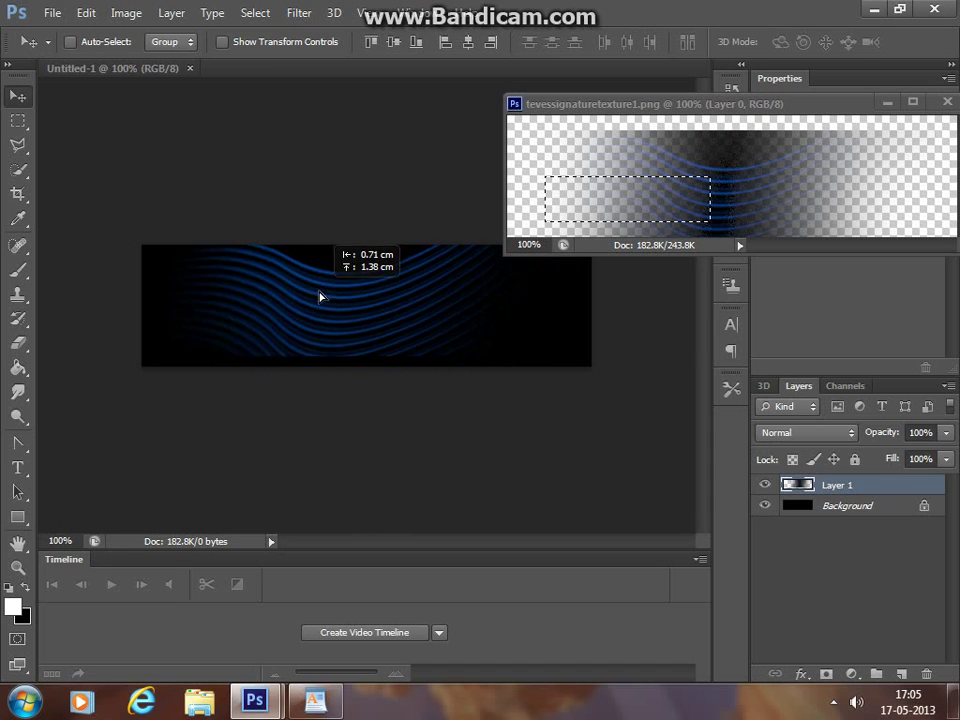
pyautogui.moveTo(686, 106); pyautogui.dragTo(625, 111)
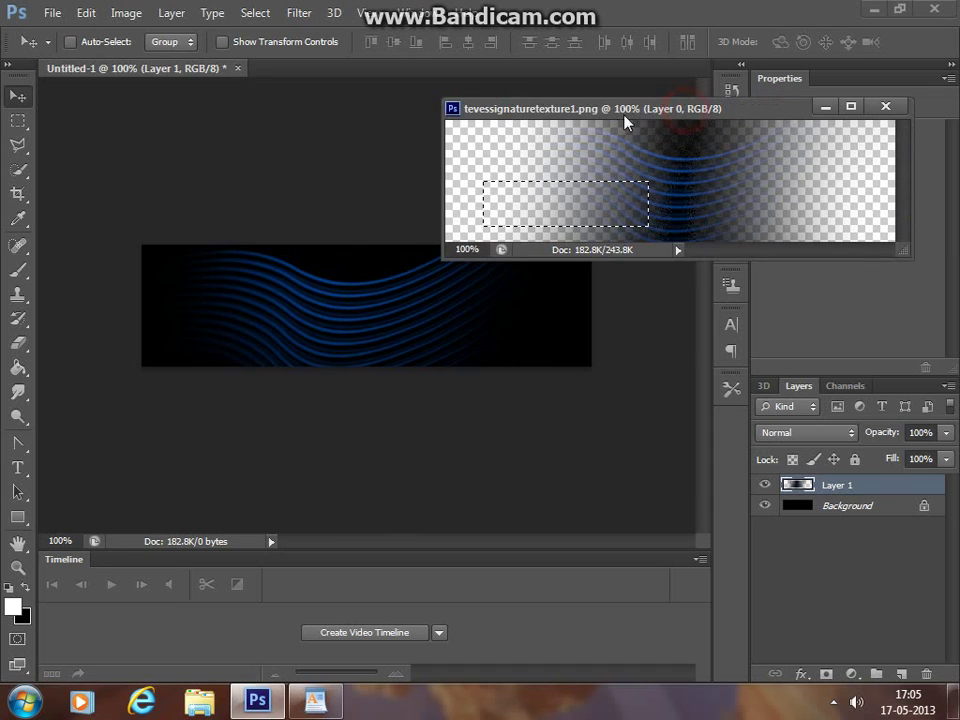
pyautogui.click(885, 108)
pyautogui.moveTo(435, 306); pyautogui.dragTo(454, 313)
# - Check the Layer 1 opacity and highlight the 'Lighten, 29% Opacity' note
pyautogui.click(315, 700)
pyautogui.doubleClick(480, 372)
pyautogui.click(404, 381)
pyautogui.click(315, 700)
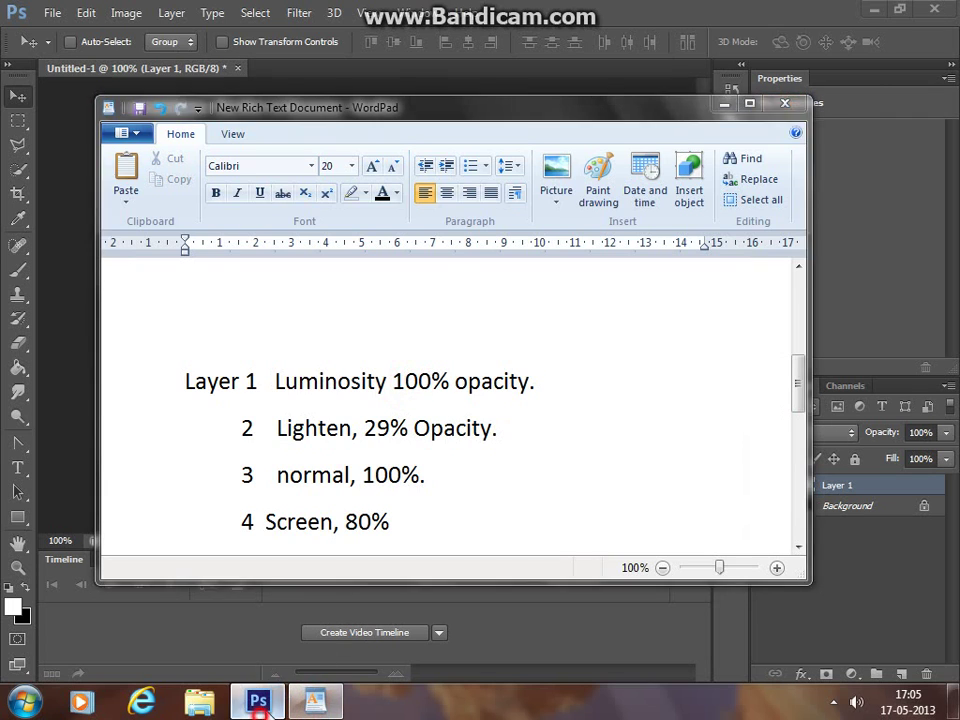
pyautogui.click(918, 432)
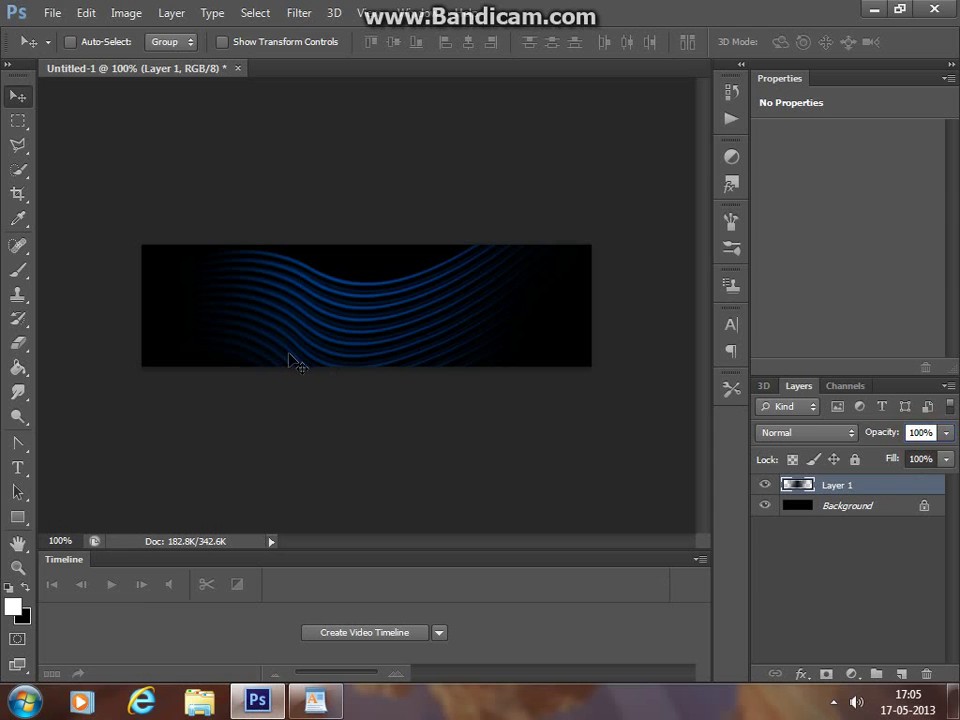
pyautogui.click(315, 700)
pyautogui.moveTo(505, 428); pyautogui.dragTo(308, 440)
pyautogui.click(169, 435)
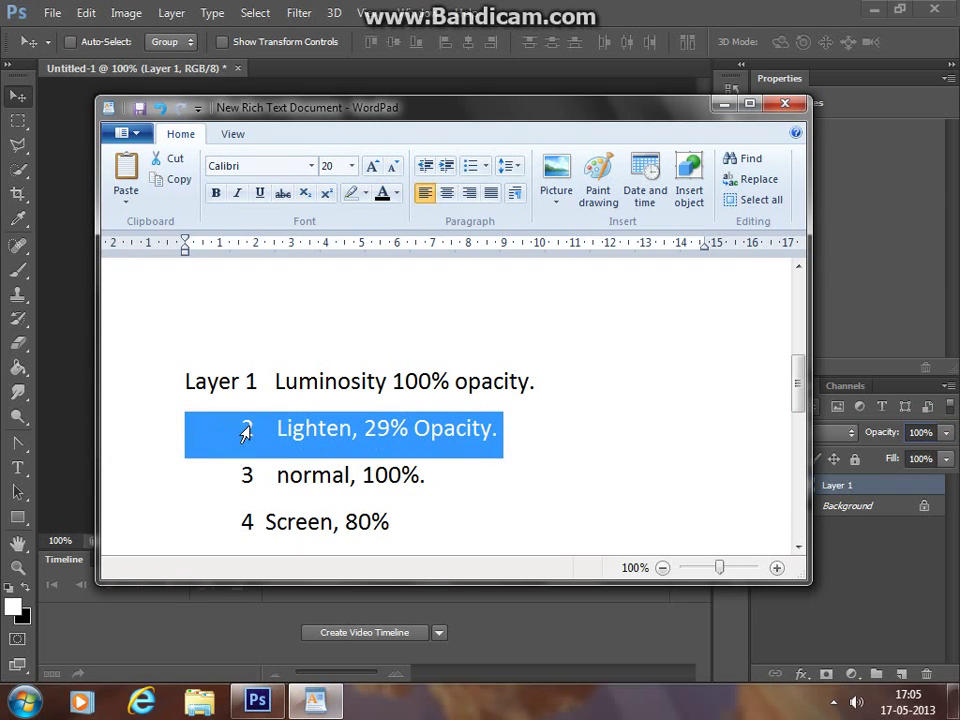
pyautogui.click(50, 14)
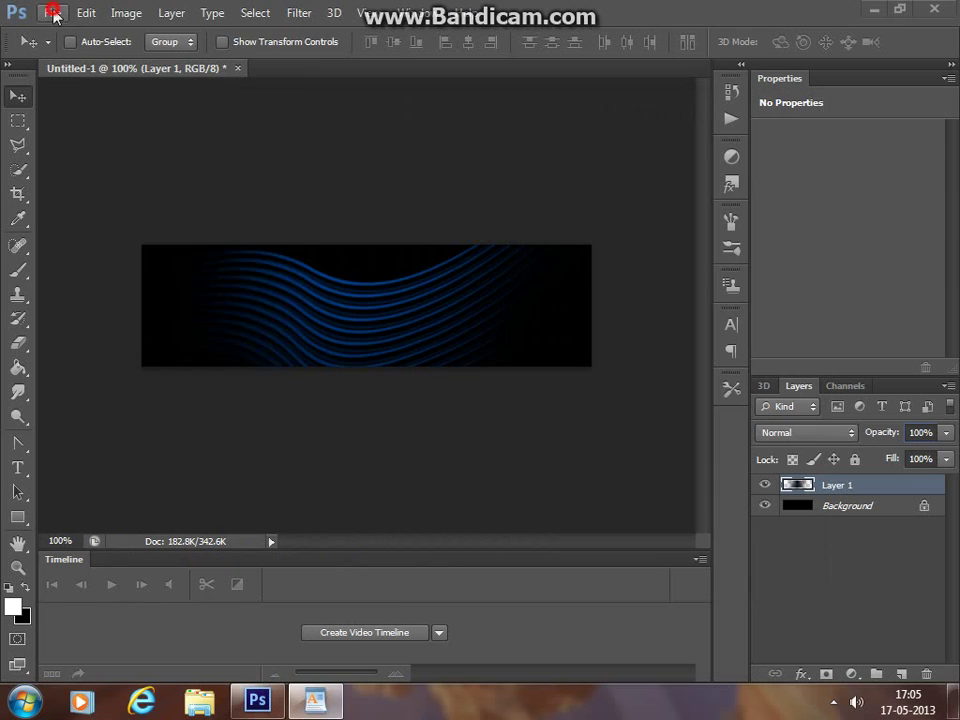
# - Open tevessignaturetexture2.png, drag it over the whole banner as Layer 2, then close it
pyautogui.click(70, 51)
pyautogui.click(462, 219)
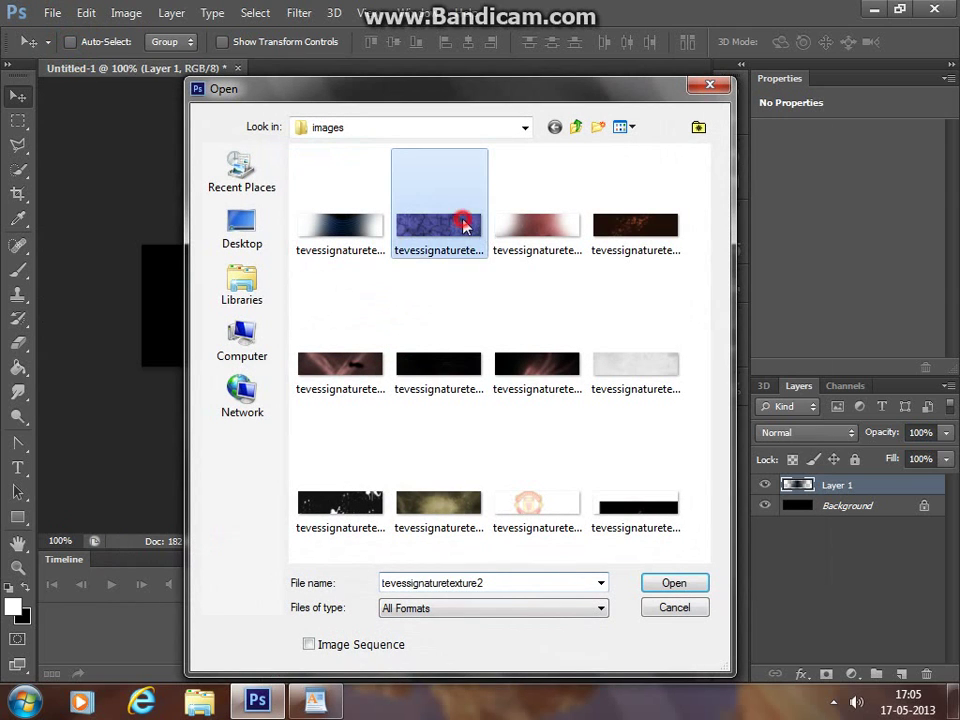
pyautogui.doubleClick(427, 228)
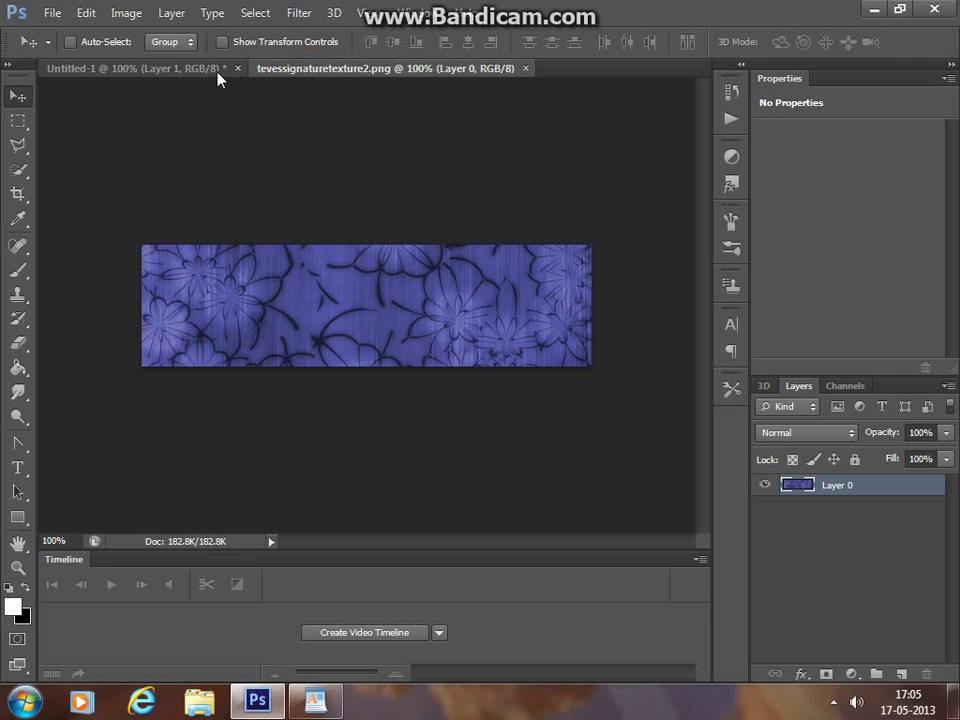
pyautogui.moveTo(354, 68)
pyautogui.mouseDown()
pyautogui.moveTo(720, 266)
pyautogui.moveTo(400, 317)
pyautogui.mouseUp()
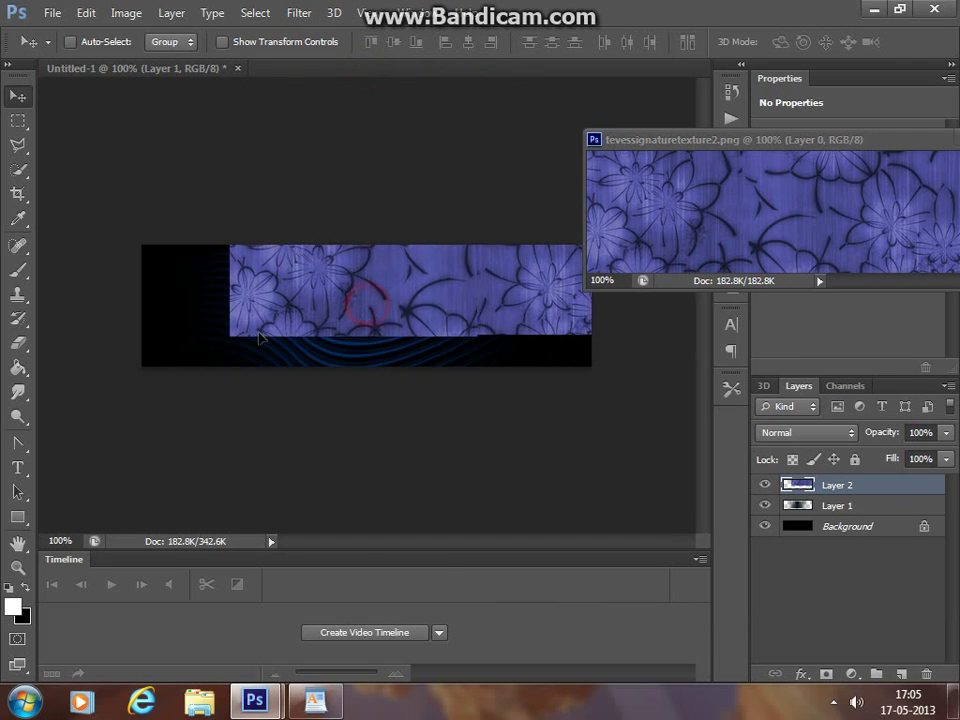
pyautogui.moveTo(258, 340); pyautogui.dragTo(283, 339)
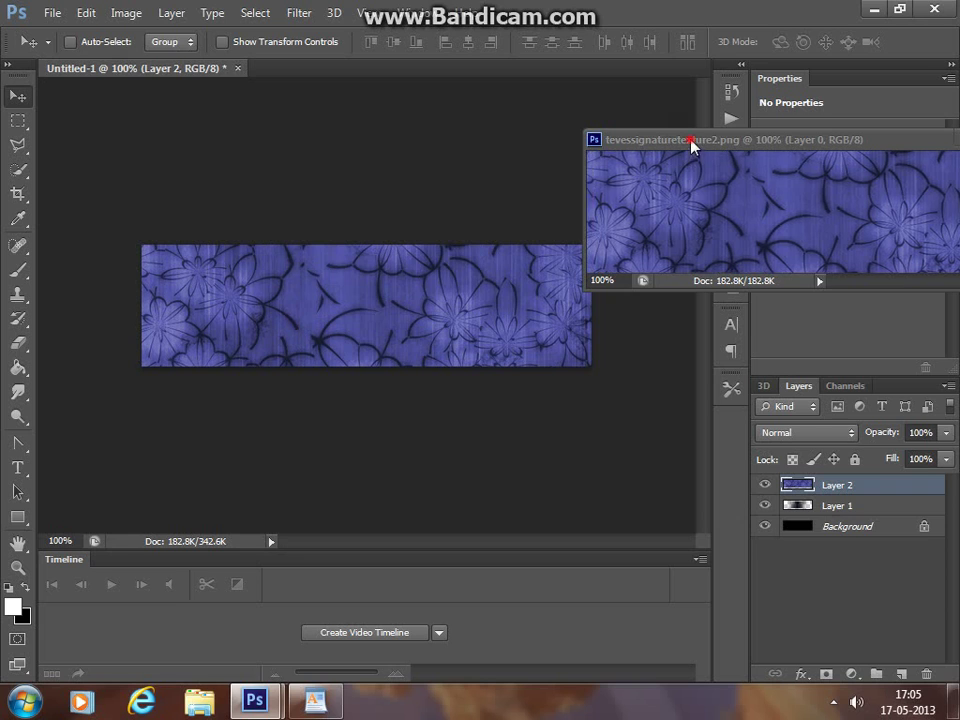
pyautogui.moveTo(691, 146); pyautogui.dragTo(417, 196)
pyautogui.click(748, 189)
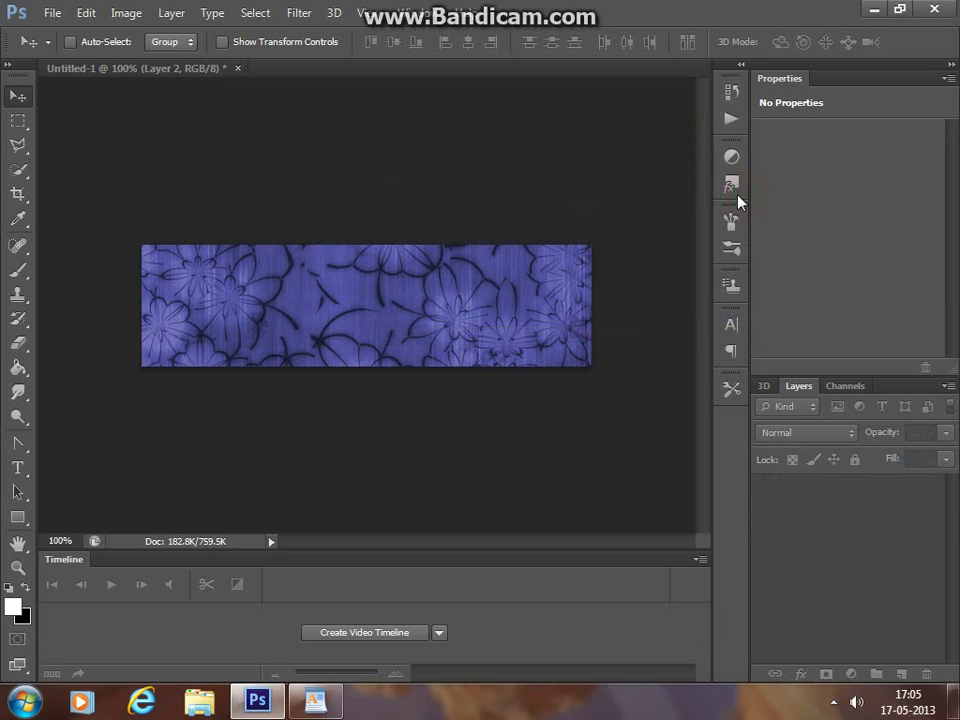
pyautogui.click(315, 701)
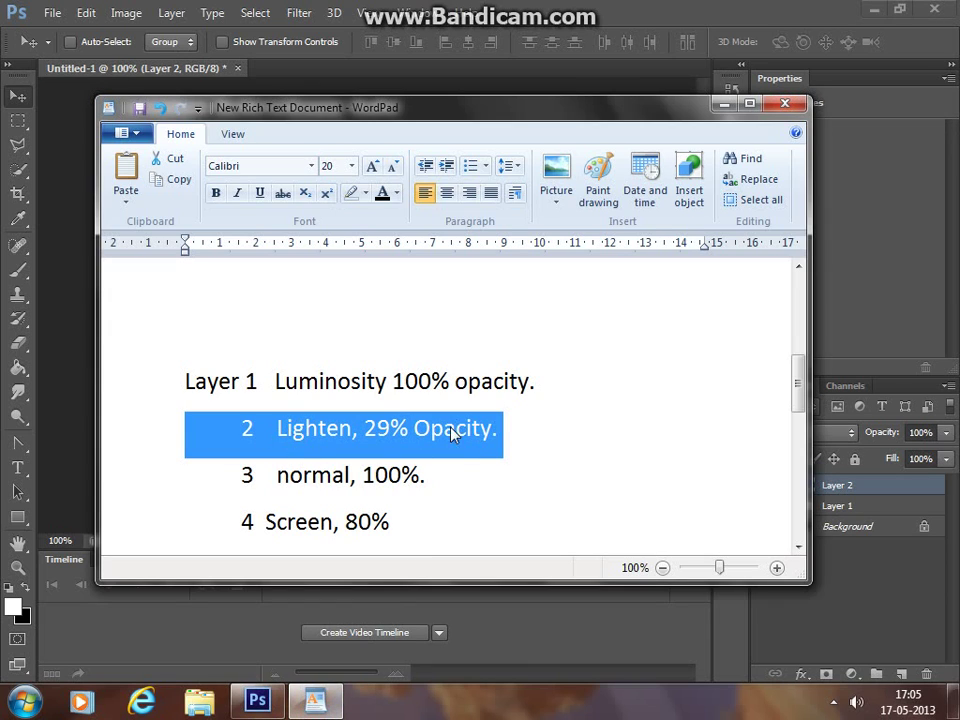
# - Set Layer 2's blend mode to Lighten and enter its 29% opacity
pyautogui.click(517, 637)
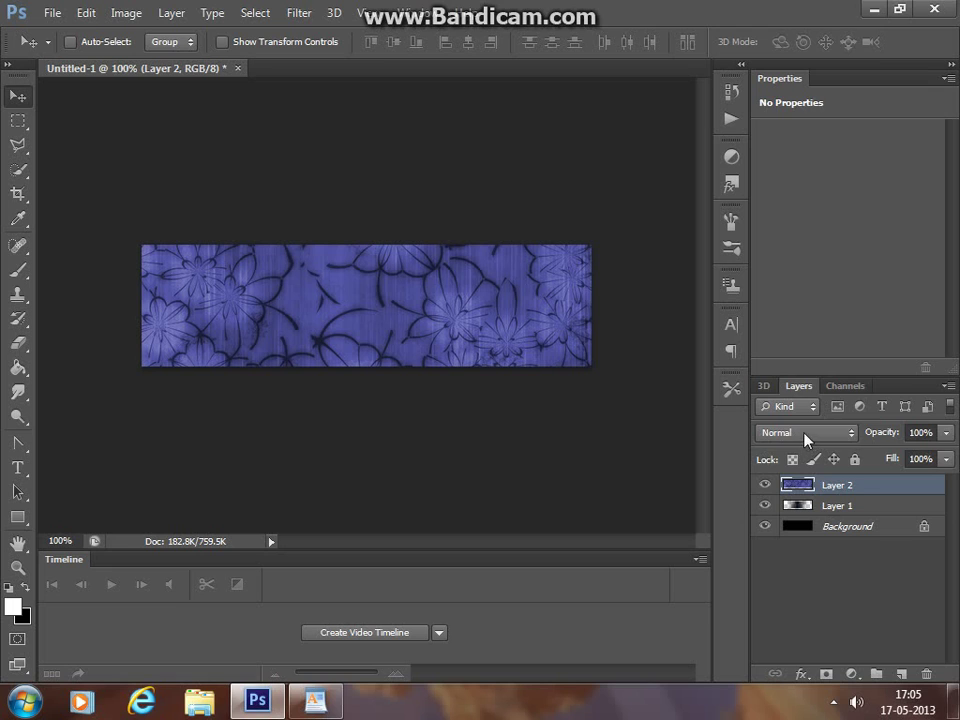
pyautogui.click(810, 435)
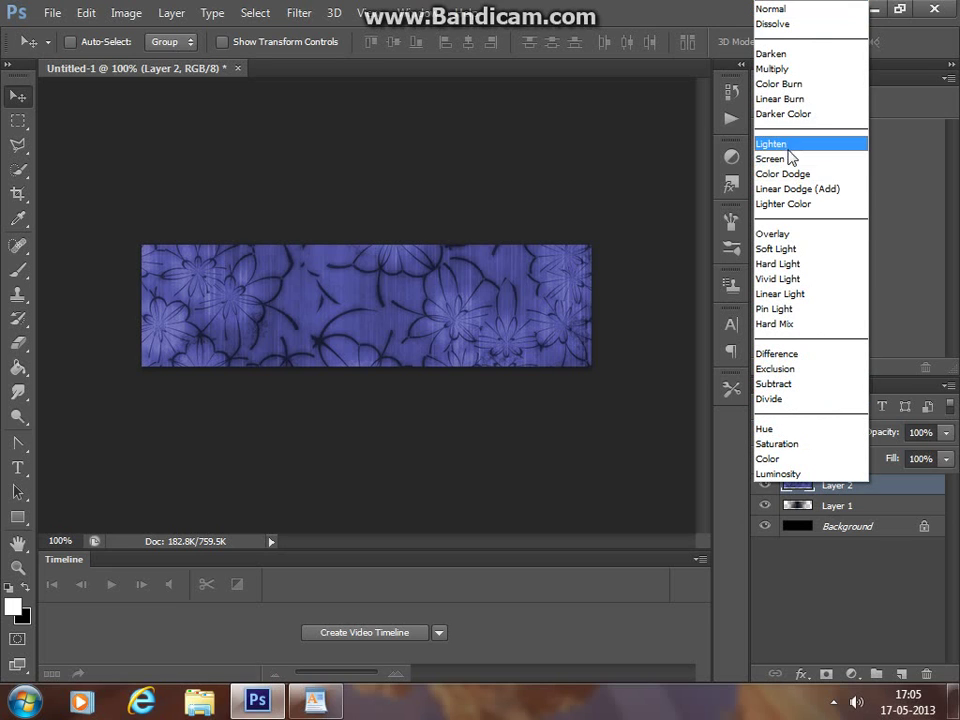
pyautogui.click(787, 146)
pyautogui.click(918, 432)
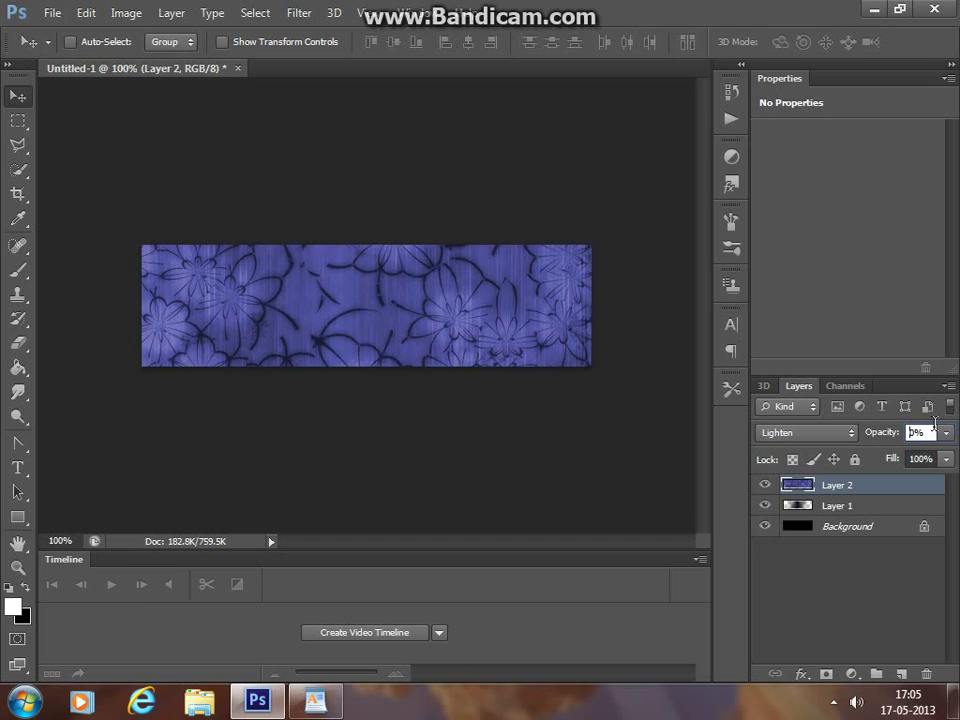
pyautogui.write('10')
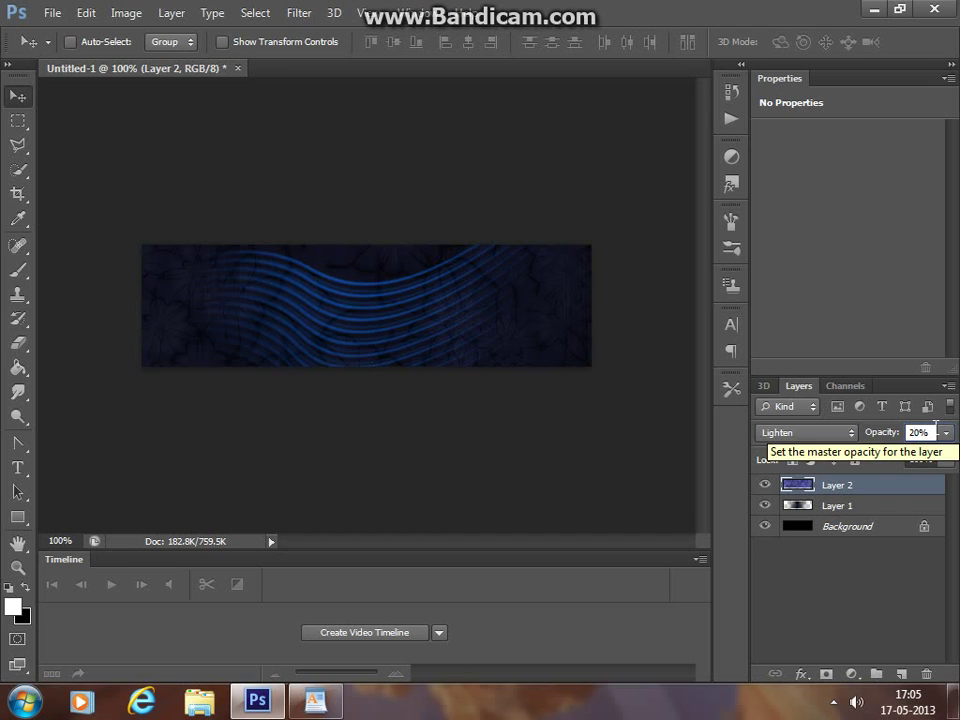
pyautogui.write('25')
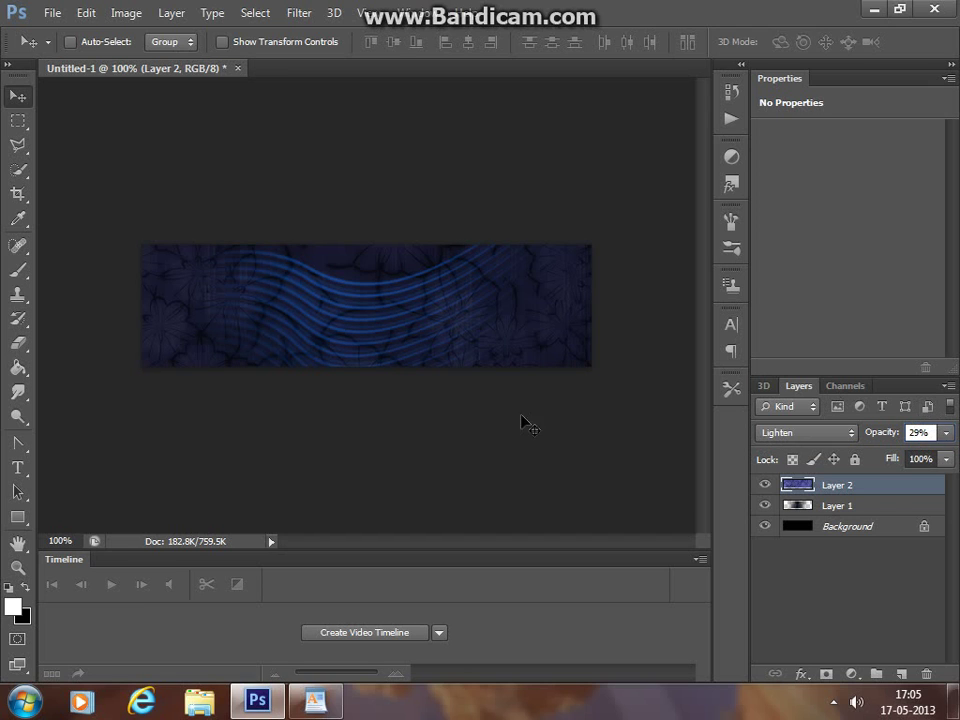
# - Commit Layer 2's 29% opacity and open tevessignaturetexture3.png
pyautogui.click(514, 433)
pyautogui.click(40, 13)
pyautogui.click(65, 53)
pyautogui.click(518, 262)
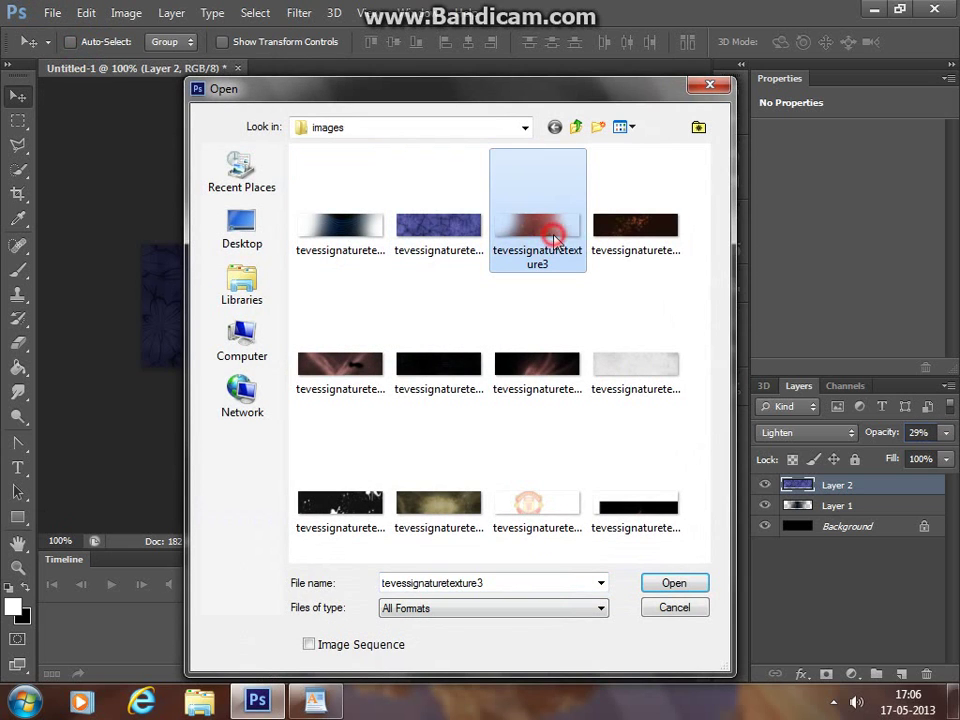
pyautogui.doubleClick(548, 238)
# - Check the WordPad note for Layer 3: Normal, 100%
pyautogui.click(316, 703)
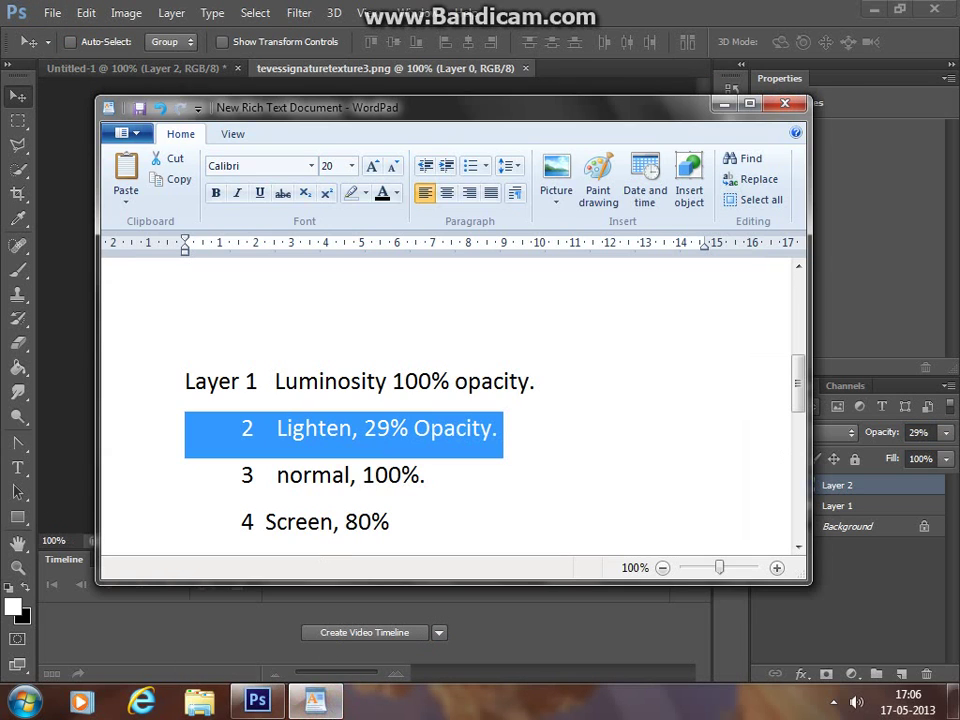
pyautogui.moveTo(188, 476); pyautogui.dragTo(377, 476)
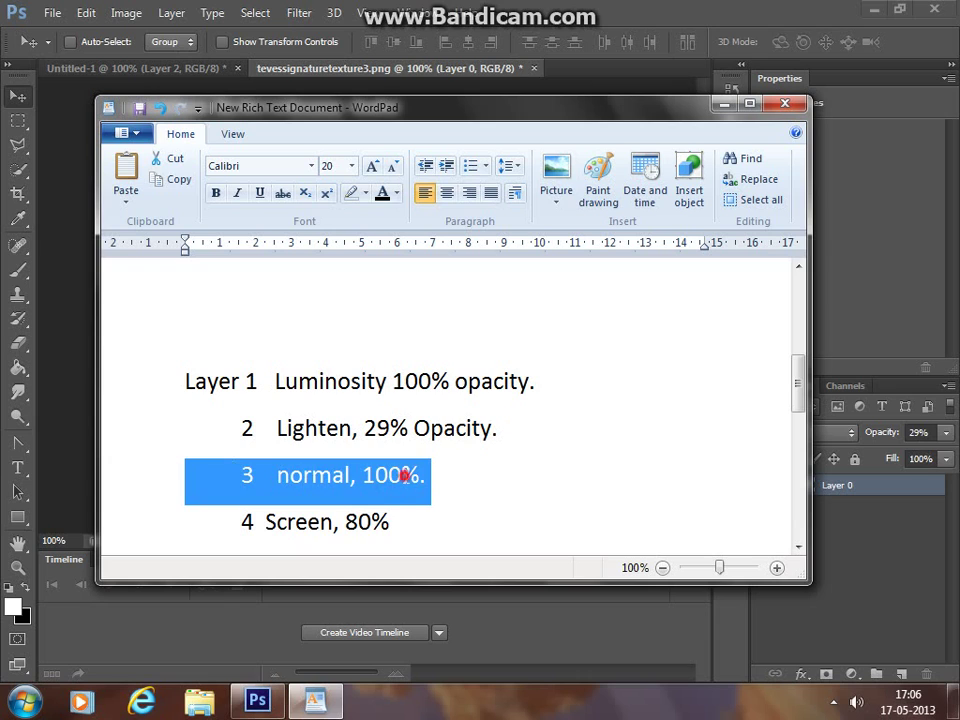
pyautogui.click(404, 475)
pyautogui.click(75, 343)
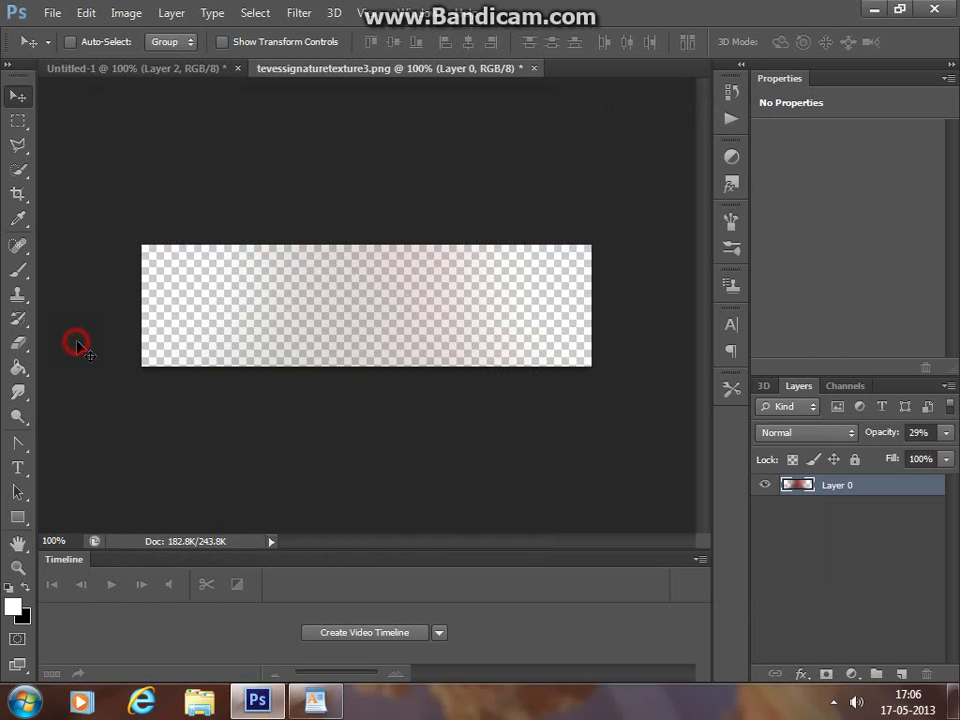
# - Float the tevessignaturetexture3 document in its own window
pyautogui.click(172, 70)
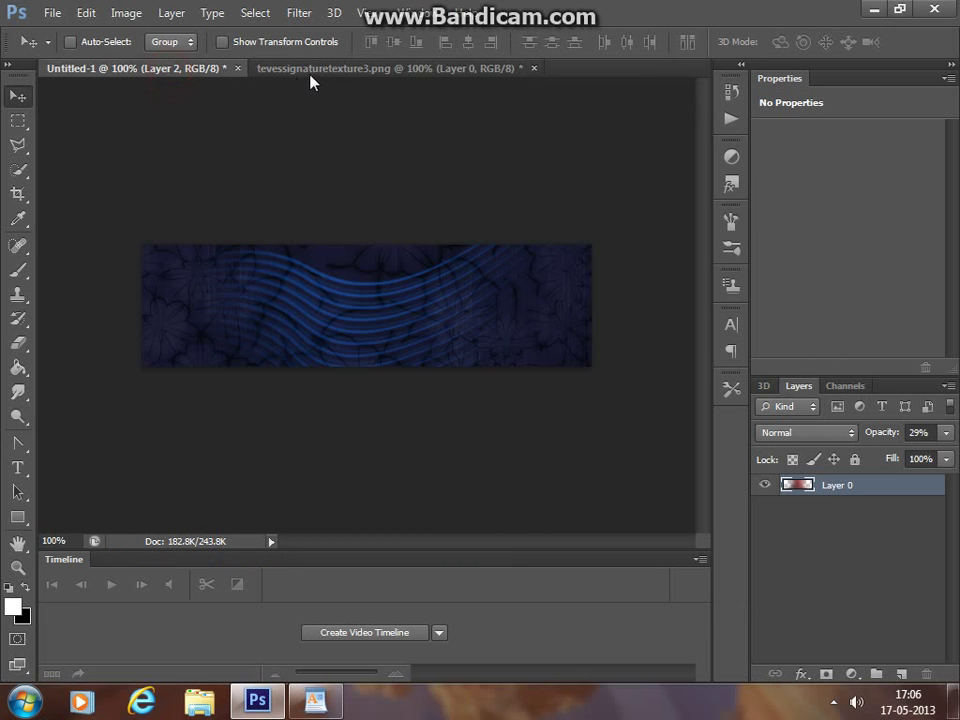
pyautogui.moveTo(364, 70)
pyautogui.mouseDown()
pyautogui.moveTo(769, 228)
pyautogui.moveTo(349, 332)
pyautogui.moveTo(429, 324)
pyautogui.moveTo(386, 330)
pyautogui.moveTo(373, 321)
pyautogui.moveTo(414, 326)
pyautogui.moveTo(386, 343)
pyautogui.mouseUp()
pyautogui.click(394, 342)
pyautogui.click(697, 250)
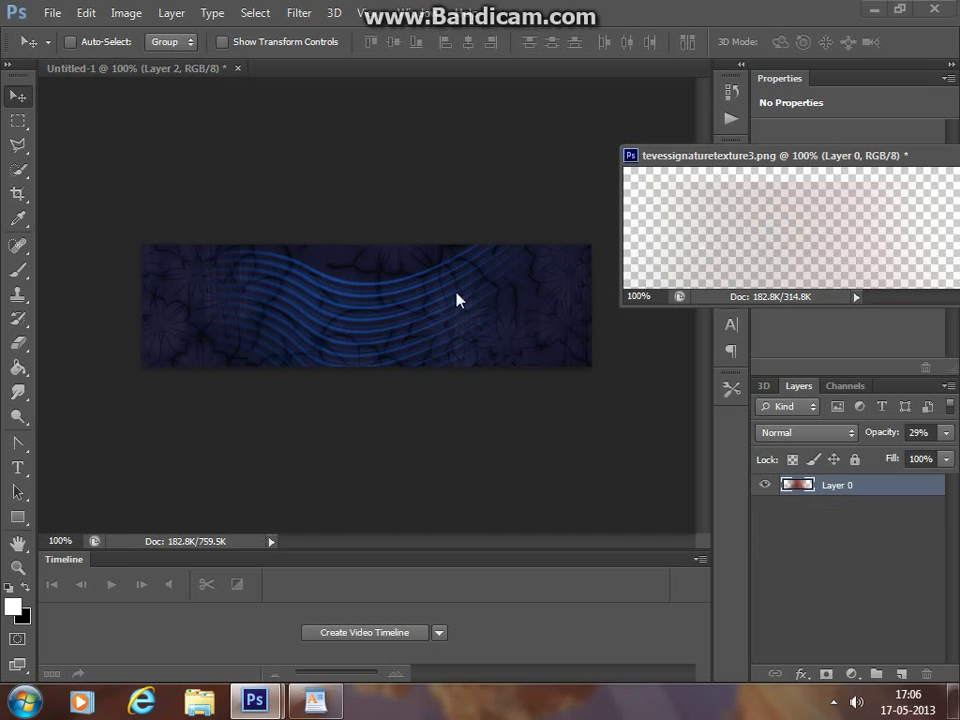
# - Drag the reddish texture onto the banner as Layer 3, align it, and close the source file
pyautogui.moveTo(781, 169)
pyautogui.mouseDown()
pyautogui.moveTo(779, 252)
pyautogui.moveTo(370, 302)
pyautogui.mouseUp()
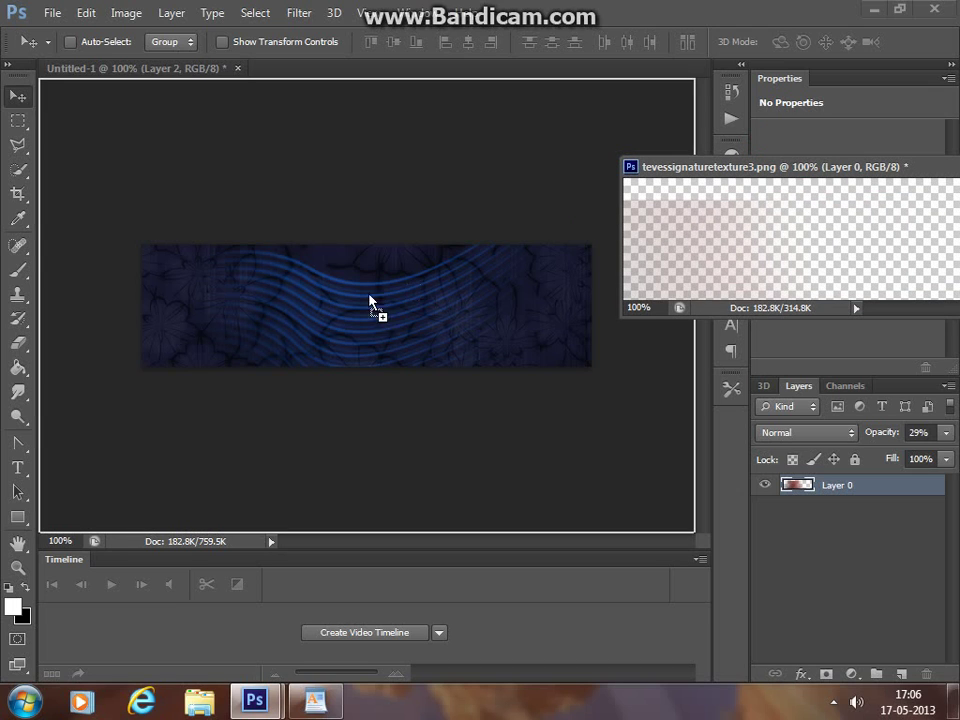
pyautogui.moveTo(333, 313); pyautogui.dragTo(378, 289)
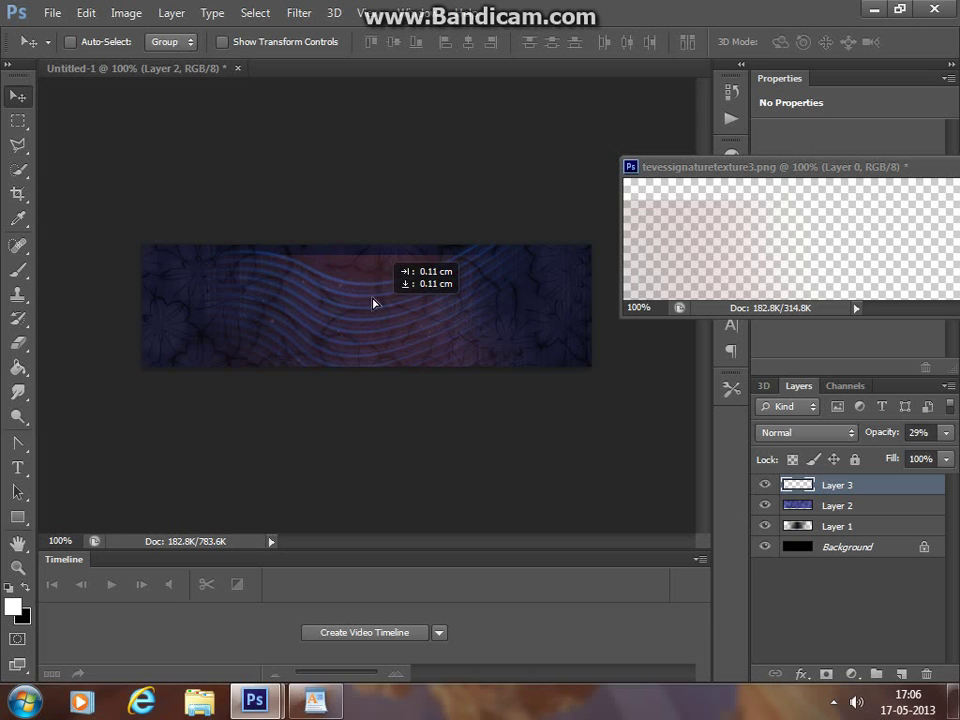
pyautogui.moveTo(378, 289); pyautogui.dragTo(378, 312)
pyautogui.moveTo(773, 165); pyautogui.dragTo(430, 238)
pyautogui.click(636, 240)
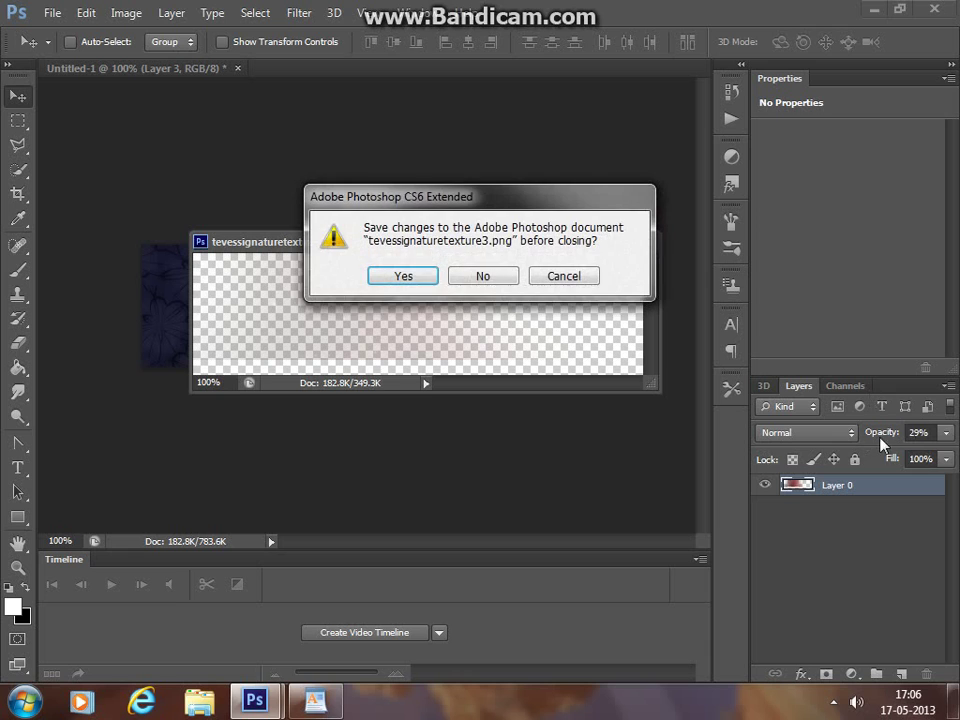
pyautogui.click(473, 283)
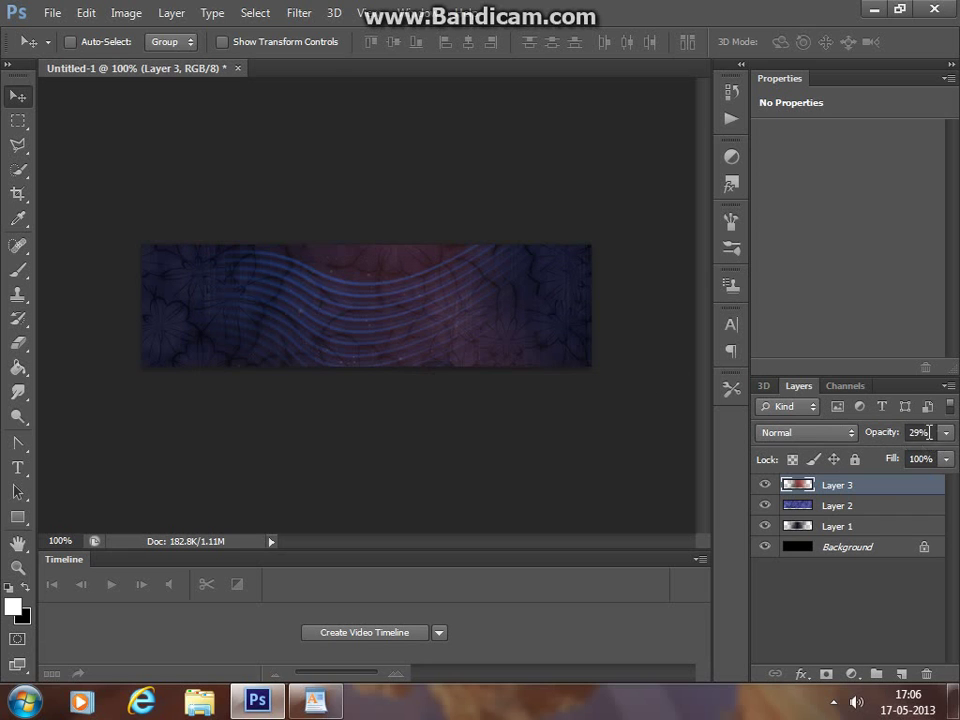
pyautogui.click(450, 328)
# - Set Layer 3's opacity to 100%
pyautogui.click(315, 700)
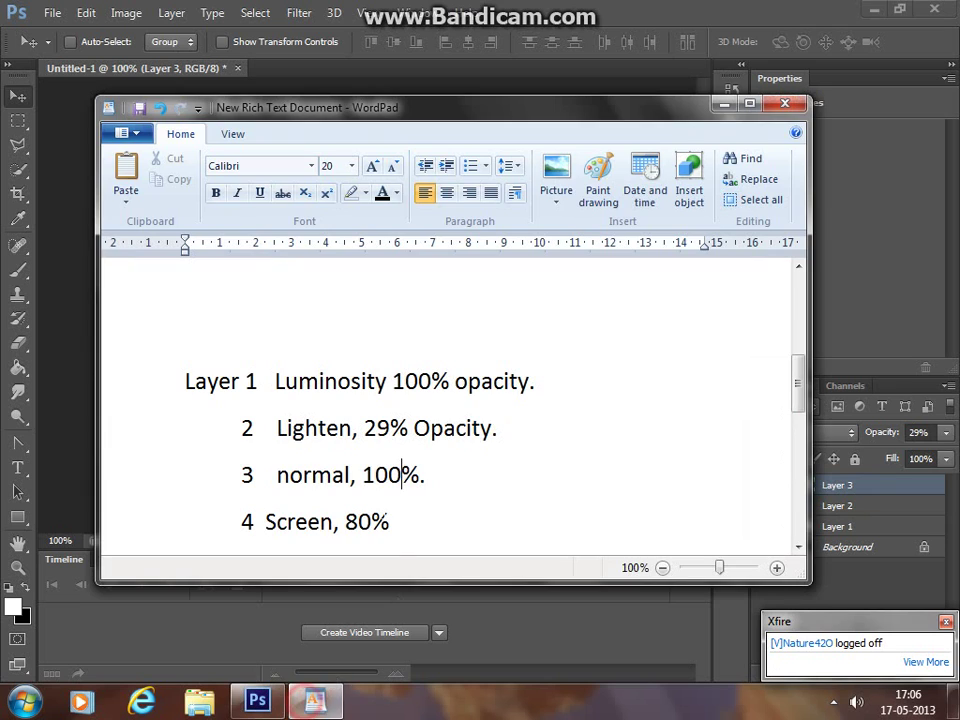
pyautogui.doubleClick(379, 475)
pyautogui.click(718, 582)
pyautogui.click(917, 431)
pyautogui.write('00')
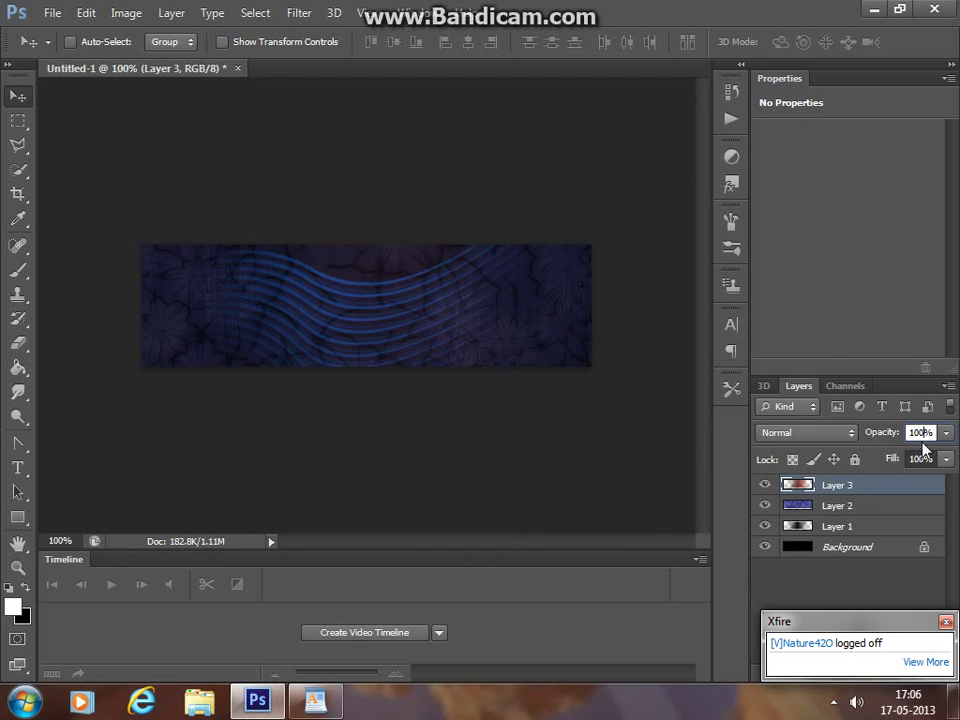
pyautogui.press('Return')
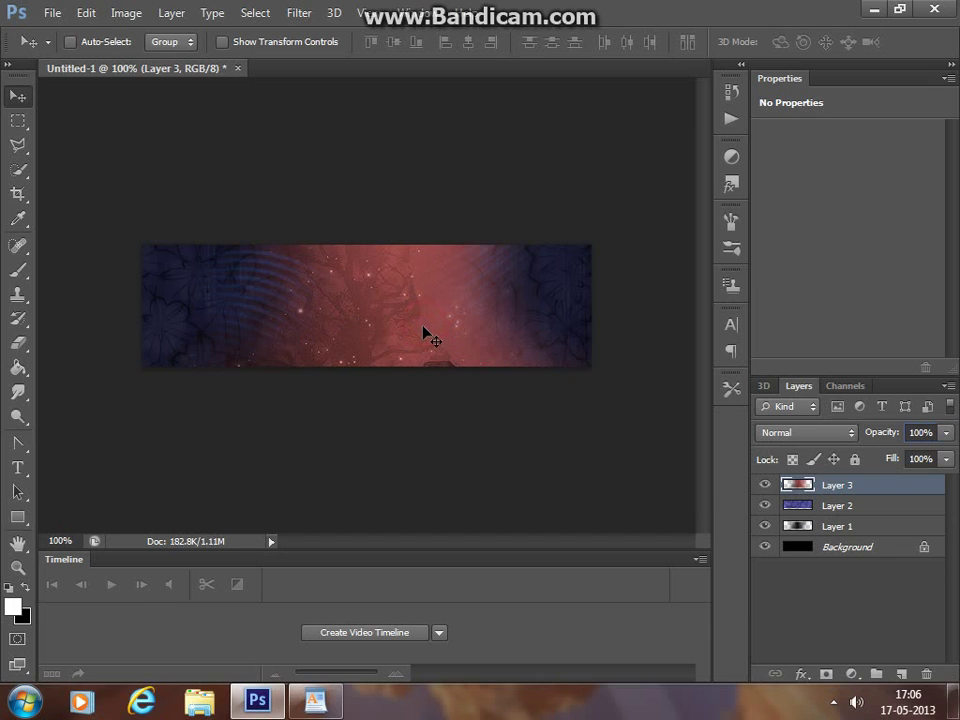
# - Add a new empty Layer 4 above Layer 3 and check its Screen, 80% note
pyautogui.click(876, 675)
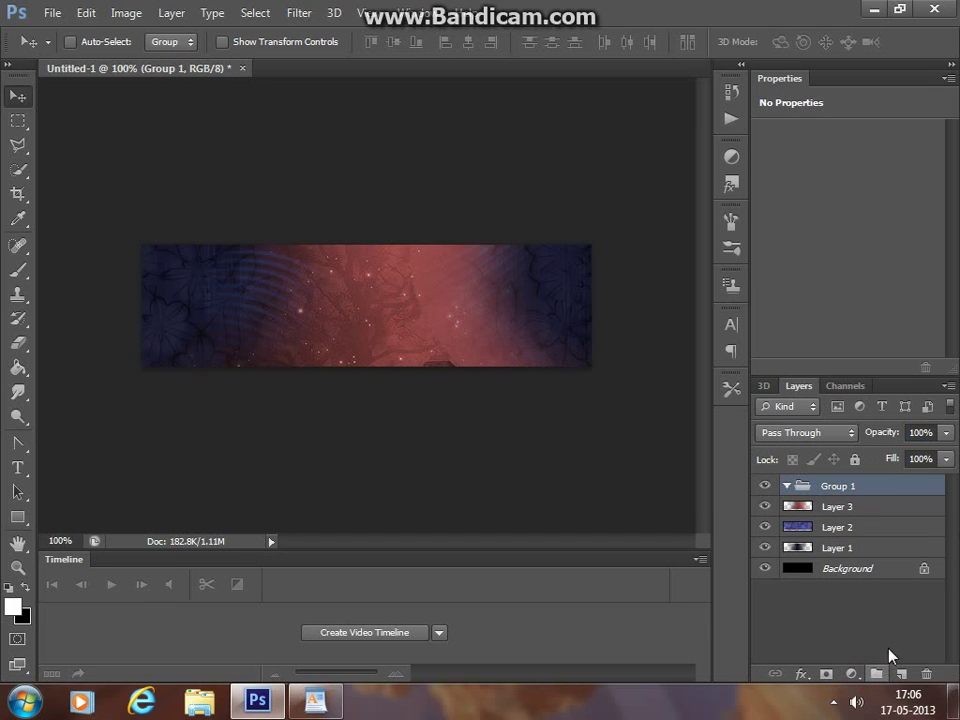
pyautogui.hotkey('ctrl', 'z')
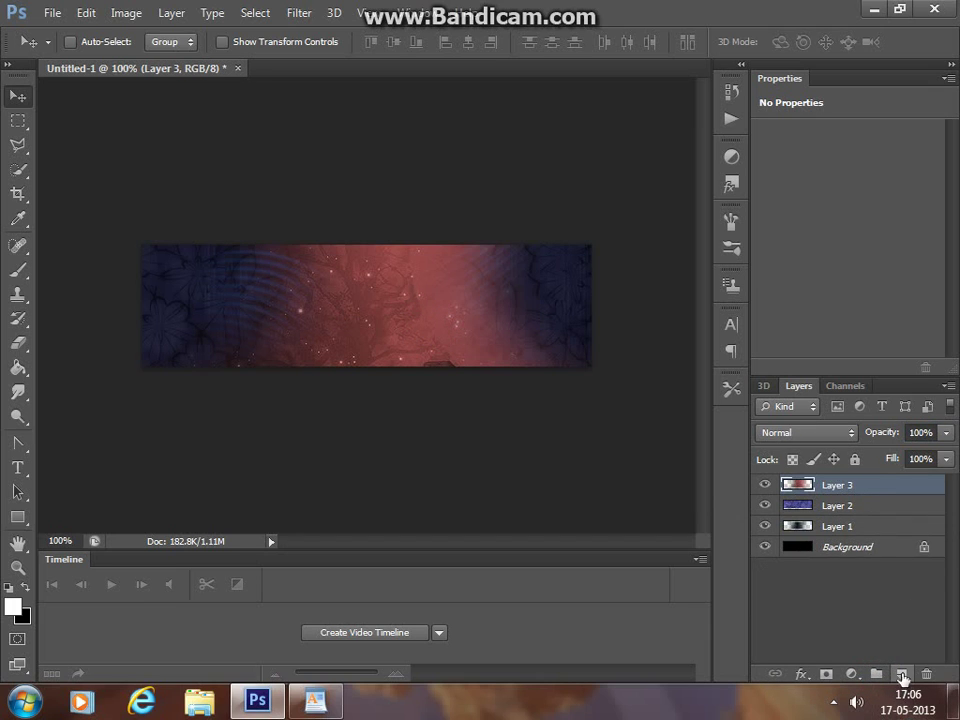
pyautogui.click(901, 674)
pyautogui.click(315, 705)
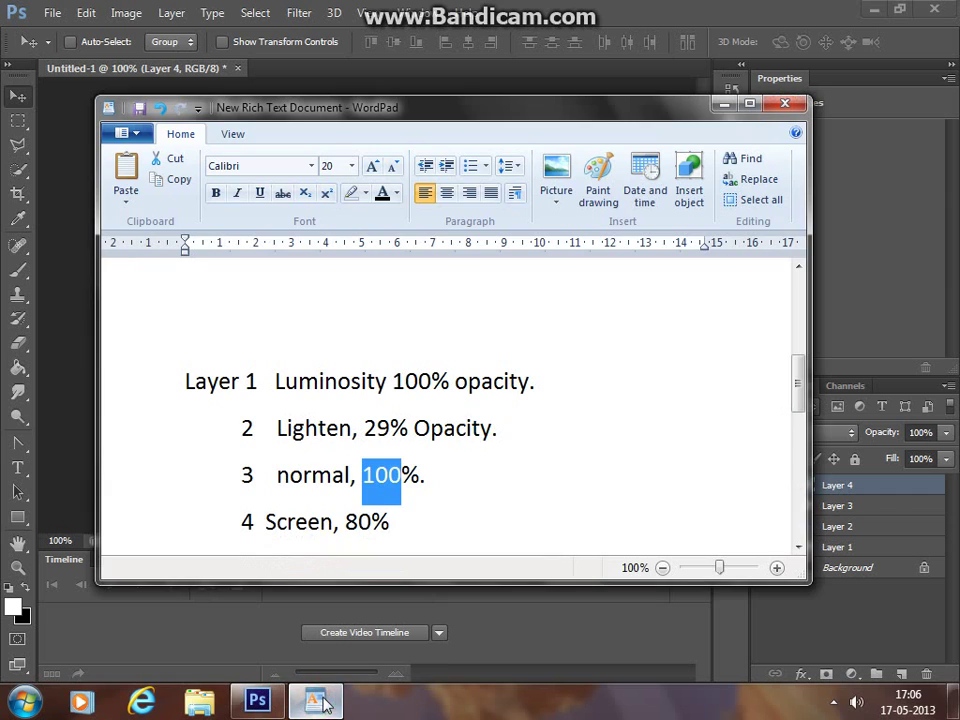
pyautogui.tripleClick(363, 538)
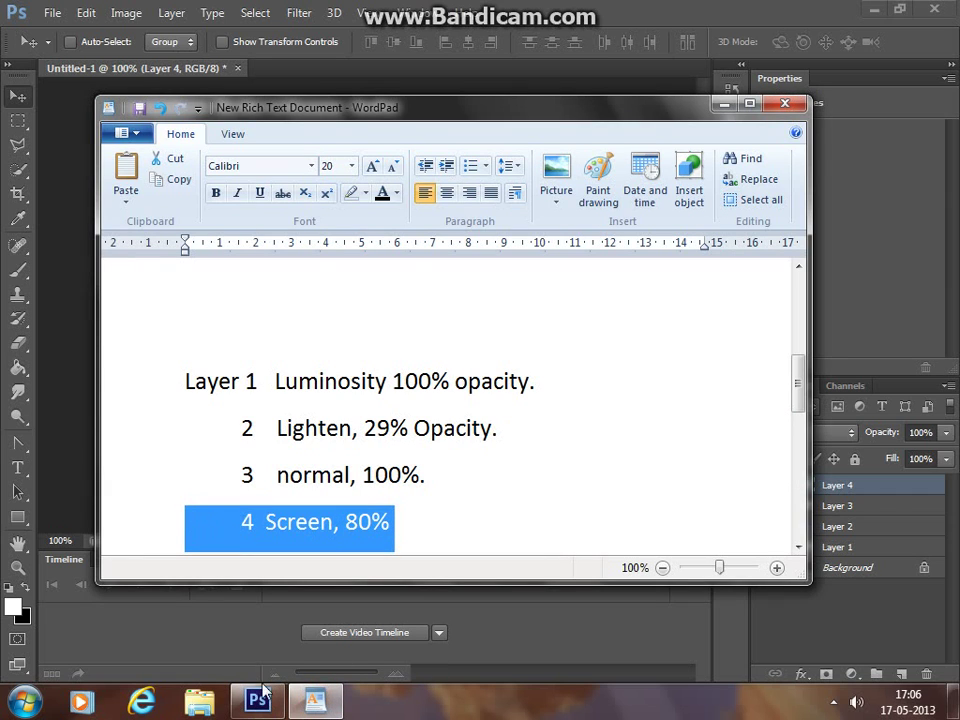
pyautogui.click(258, 700)
pyautogui.click(52, 12)
pyautogui.click(70, 51)
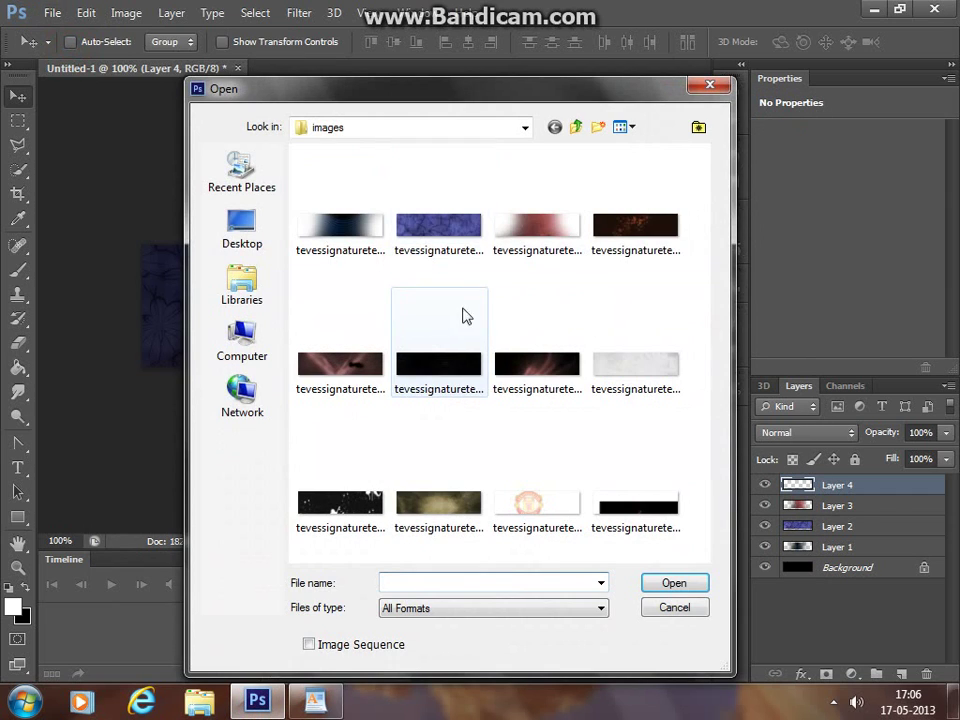
# - Open tevessignaturetexture4, copy it into the banner as Layer 5, and close the source
pyautogui.click(621, 252)
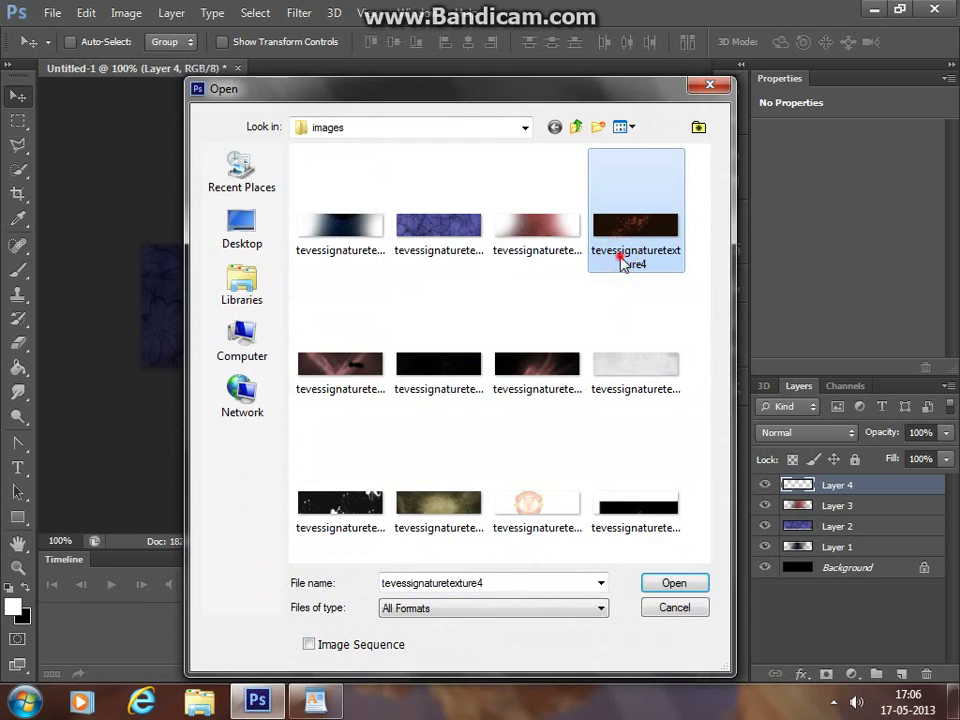
pyautogui.doubleClick(621, 258)
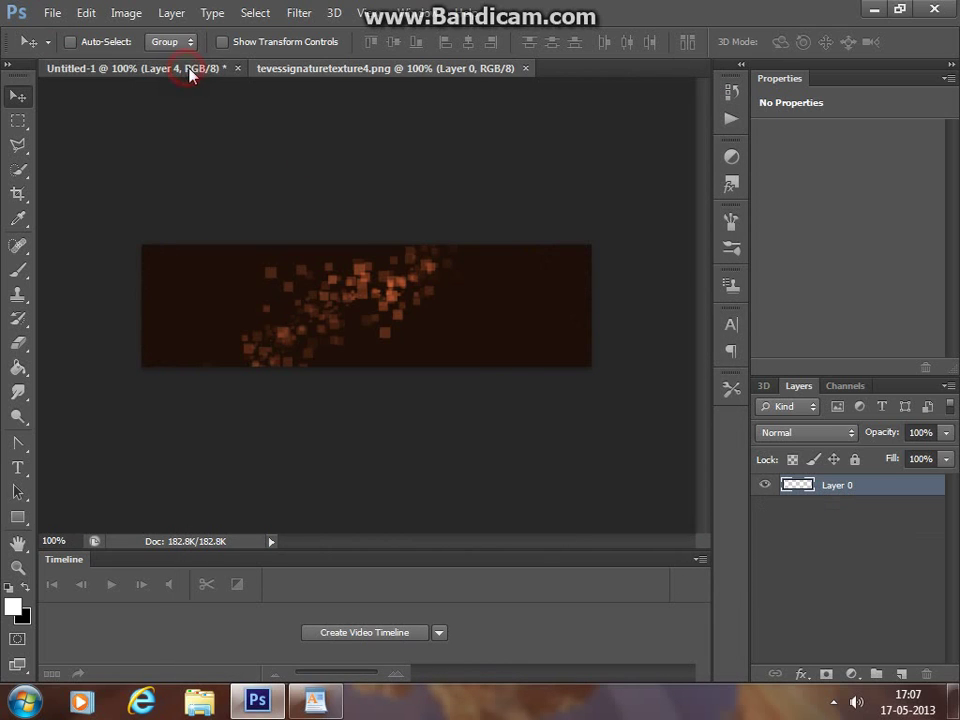
pyautogui.click(184, 68)
pyautogui.moveTo(343, 66)
pyautogui.mouseDown()
pyautogui.moveTo(840, 200)
pyautogui.moveTo(834, 261)
pyautogui.moveTo(326, 312)
pyautogui.mouseUp()
pyautogui.moveTo(276, 338)
pyautogui.mouseDown()
pyautogui.moveTo(246, 340)
pyautogui.moveTo(261, 326)
pyautogui.moveTo(282, 344)
pyautogui.mouseUp()
pyautogui.moveTo(760, 148); pyautogui.dragTo(351, 238)
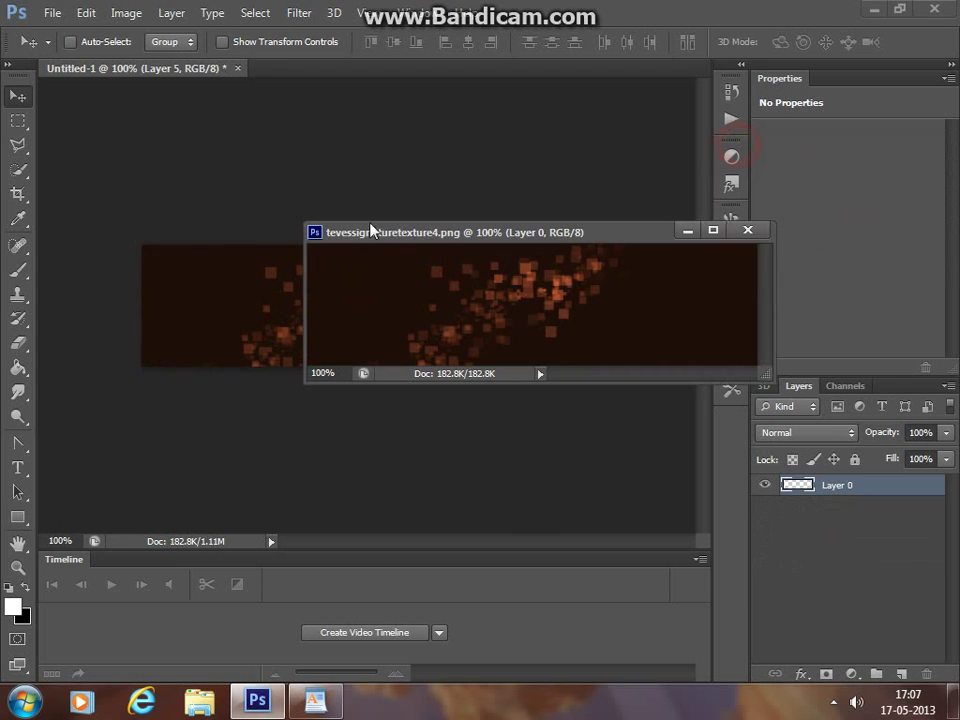
pyautogui.click(745, 228)
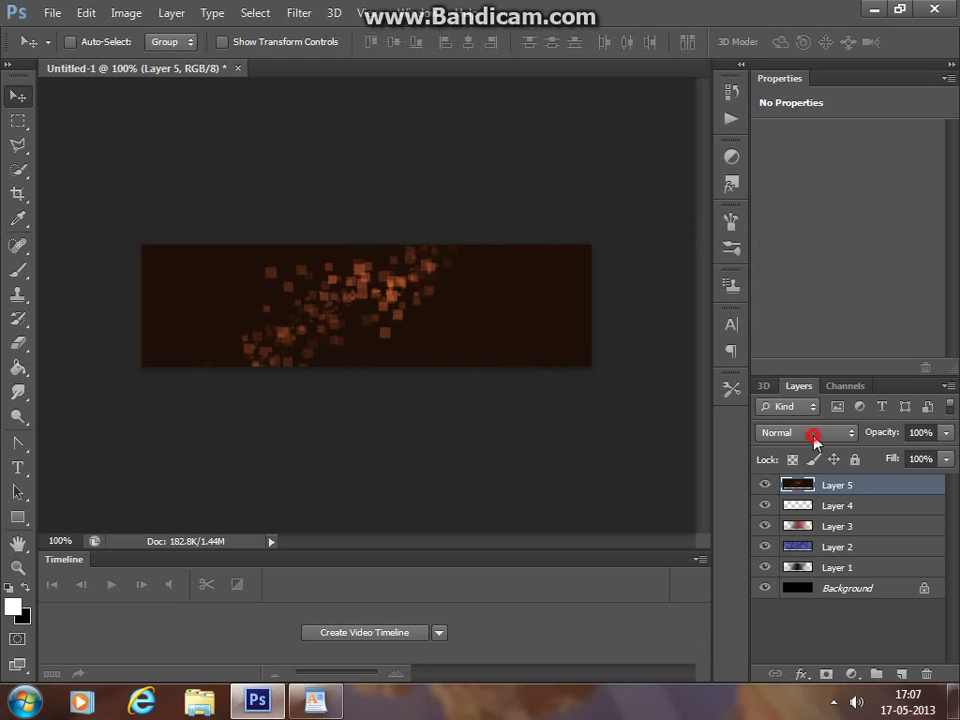
# - Blend Layer 5 with Screen mode at 80% opacity
pyautogui.click(814, 437)
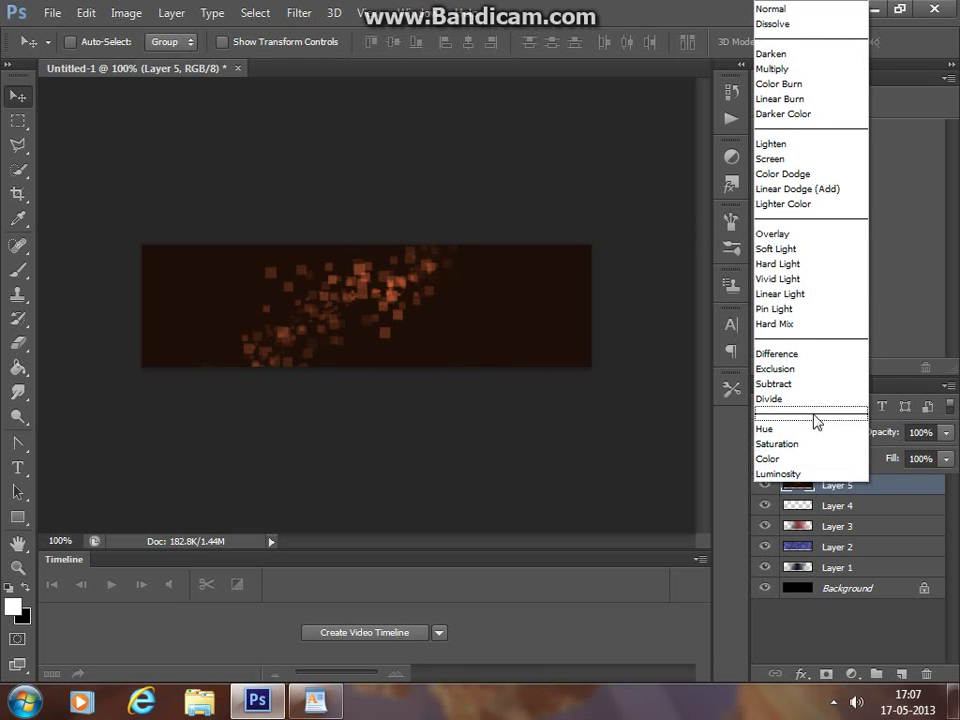
pyautogui.click(788, 161)
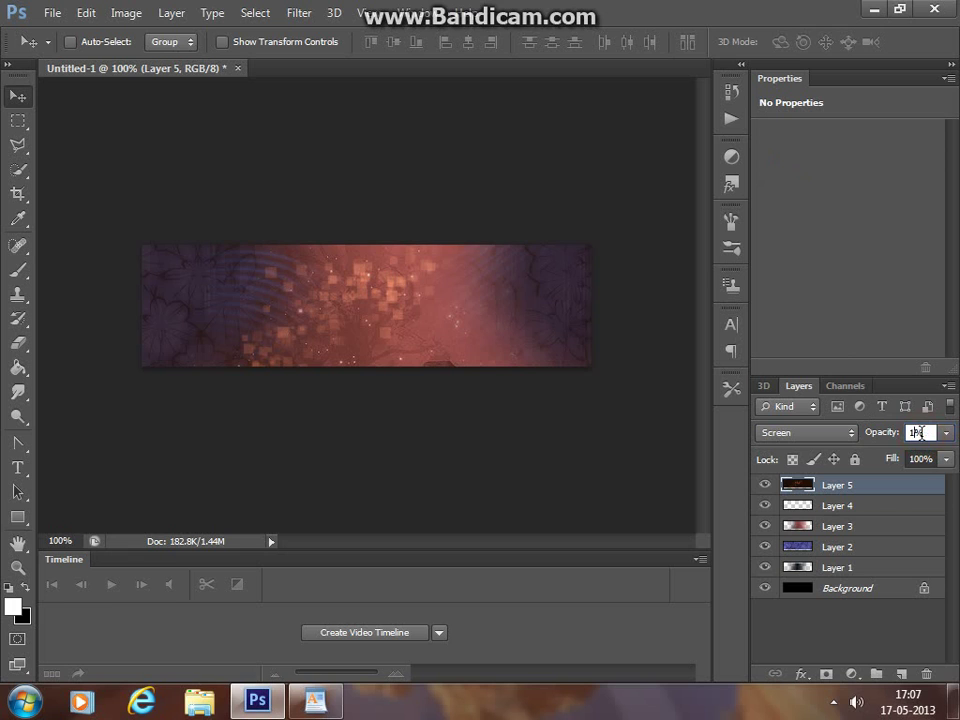
pyautogui.press('Return')
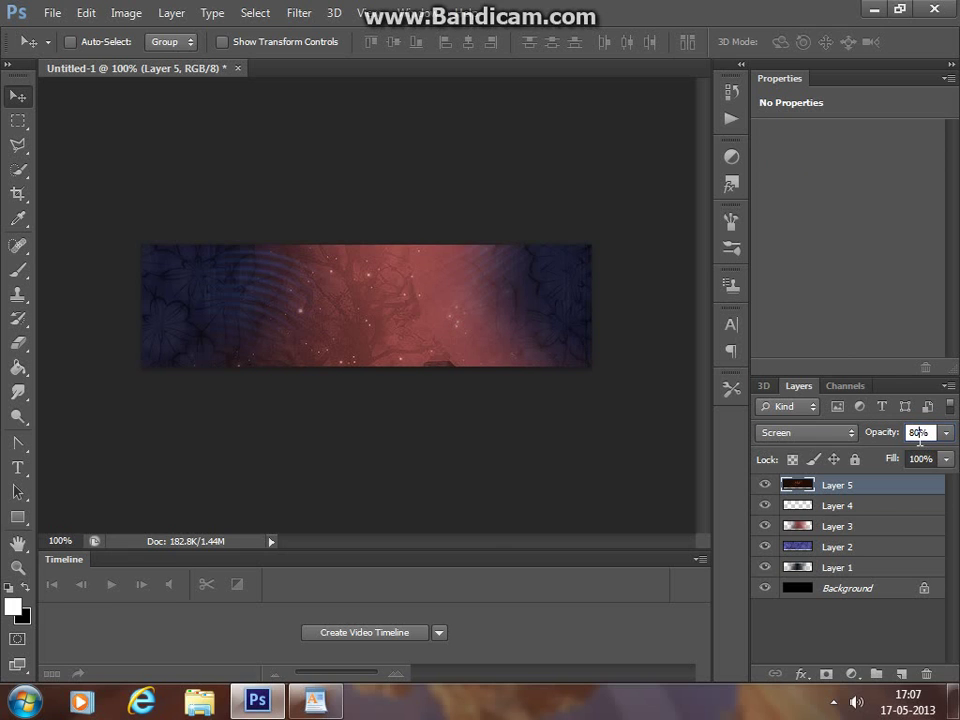
pyautogui.click(430, 615)
# - Mark the next WordPad settings: Soft Light, 100%
pyautogui.click(315, 700)
pyautogui.scroll(-3, 450, 400)
pyautogui.scroll(-2, 450, 400)
pyautogui.scroll(2, 450, 400)
pyautogui.tripleClick(332, 430)
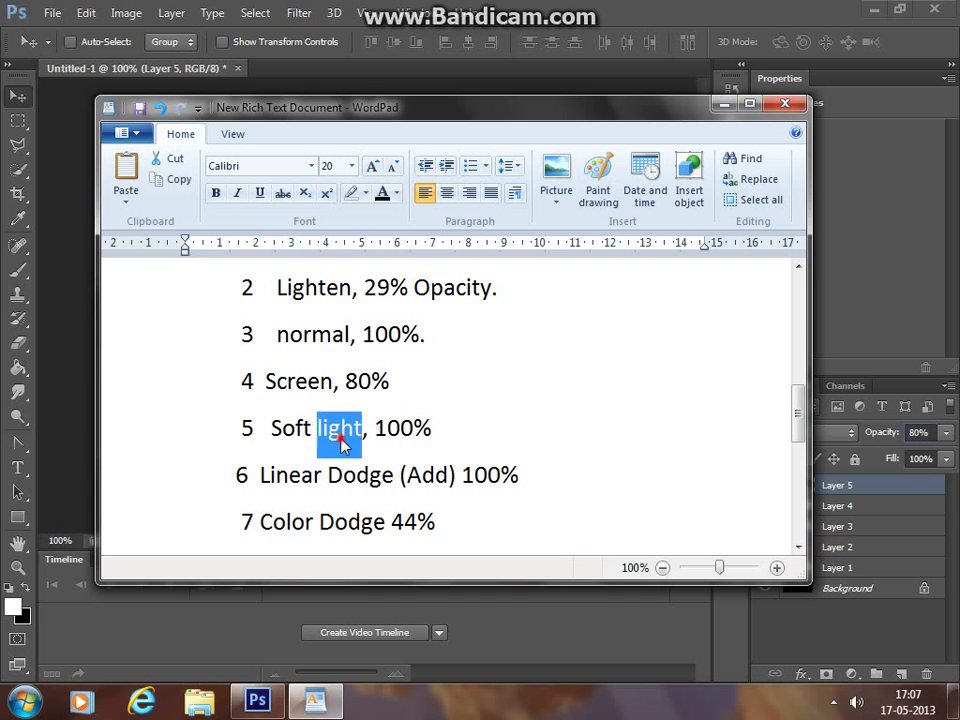
pyautogui.click(262, 702)
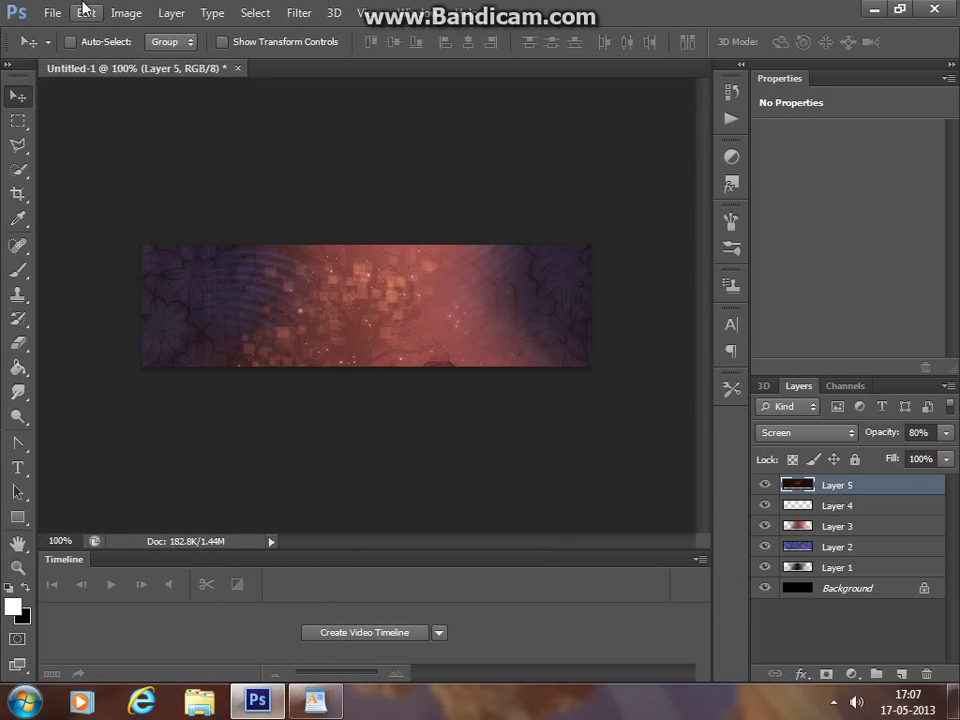
pyautogui.click(52, 14)
# - Open tevessignaturetexture5, copy it into the banner as Layer 6, and close the source
pyautogui.click(62, 47)
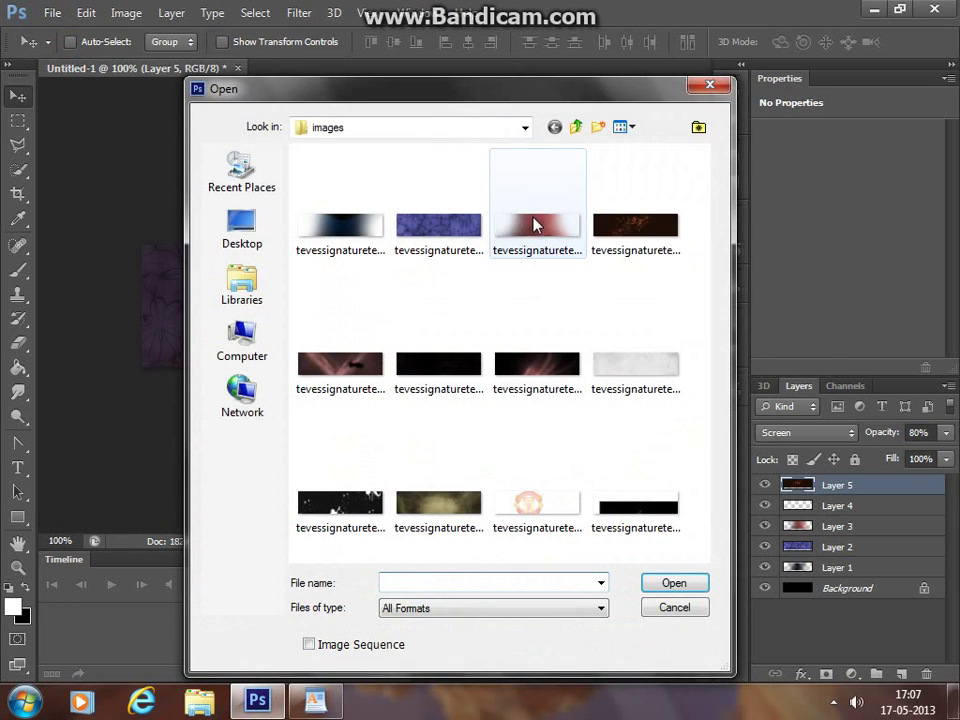
pyautogui.doubleClick(350, 363)
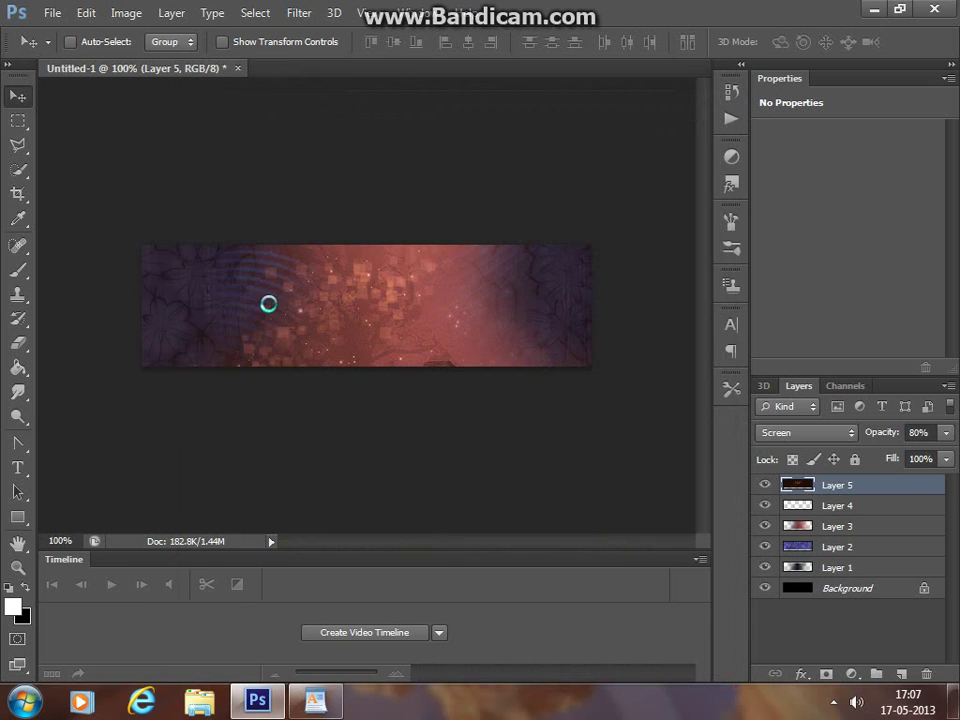
pyautogui.moveTo(407, 71); pyautogui.dragTo(812, 176)
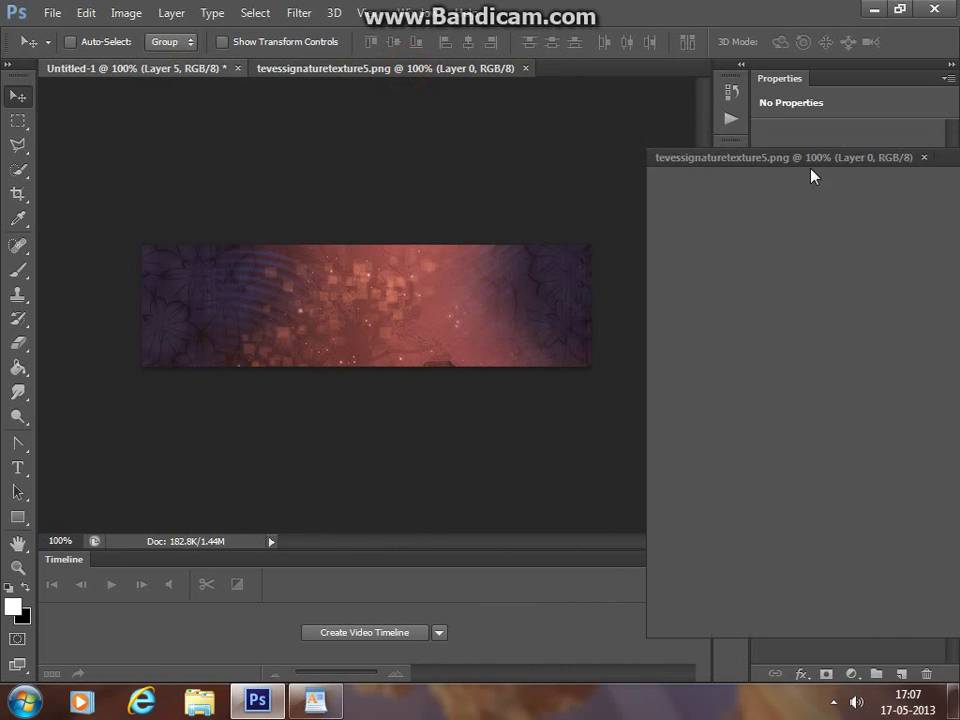
pyautogui.moveTo(769, 257)
pyautogui.mouseDown()
pyautogui.moveTo(354, 326)
pyautogui.moveTo(279, 327)
pyautogui.moveTo(300, 328)
pyautogui.mouseUp()
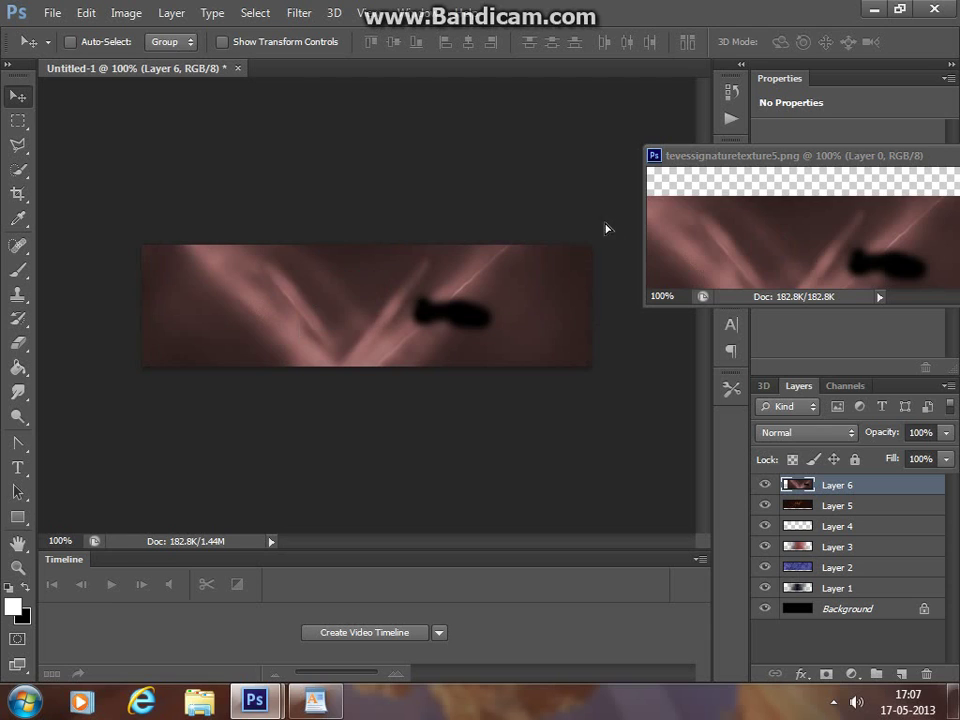
pyautogui.moveTo(706, 165); pyautogui.dragTo(319, 253)
pyautogui.click(692, 234)
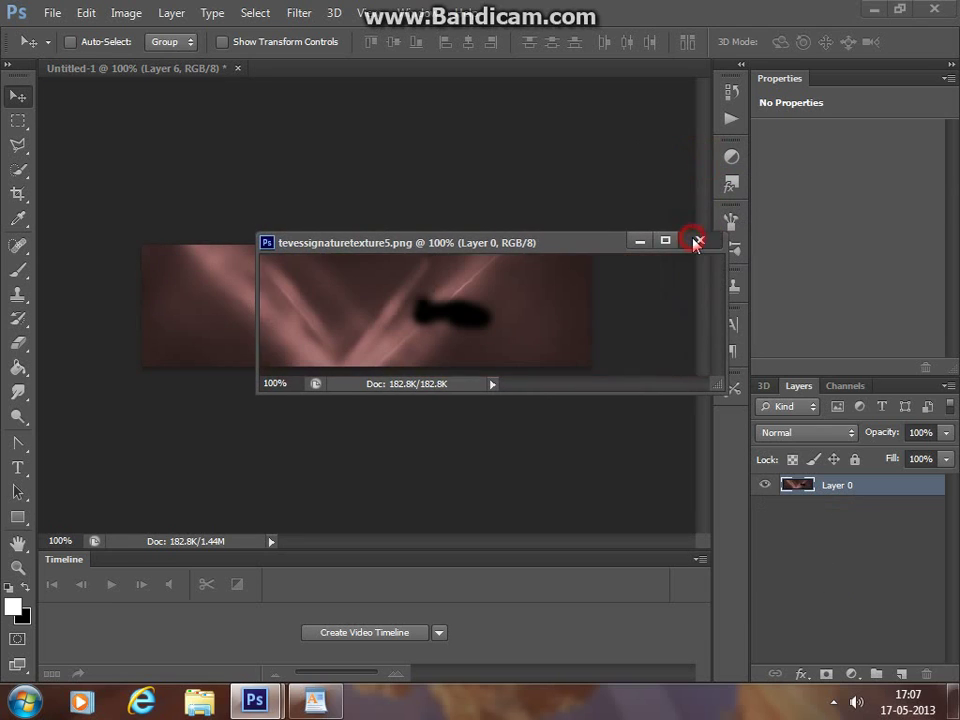
# - Set Layer 6's blend mode to Soft Light
pyautogui.click(798, 407)
pyautogui.click(849, 434)
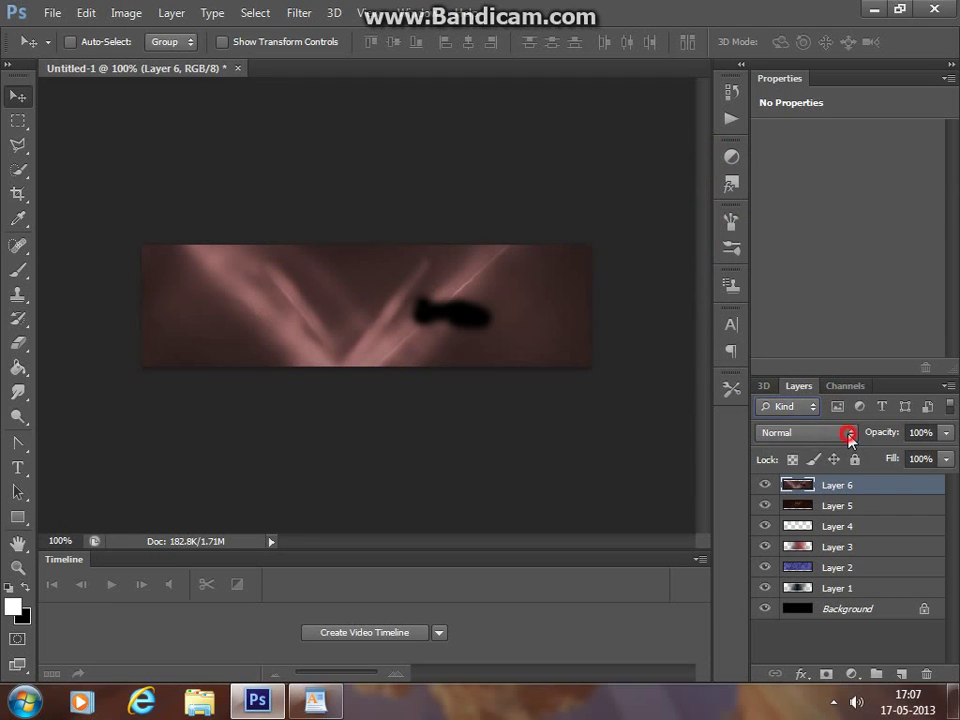
pyautogui.click(820, 434)
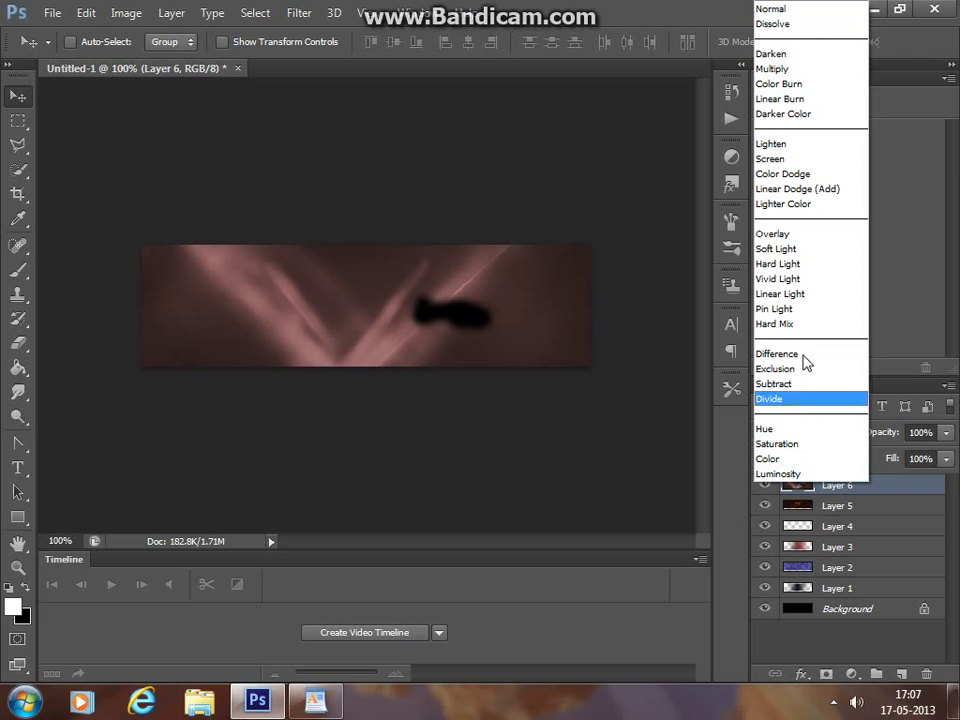
pyautogui.click(822, 253)
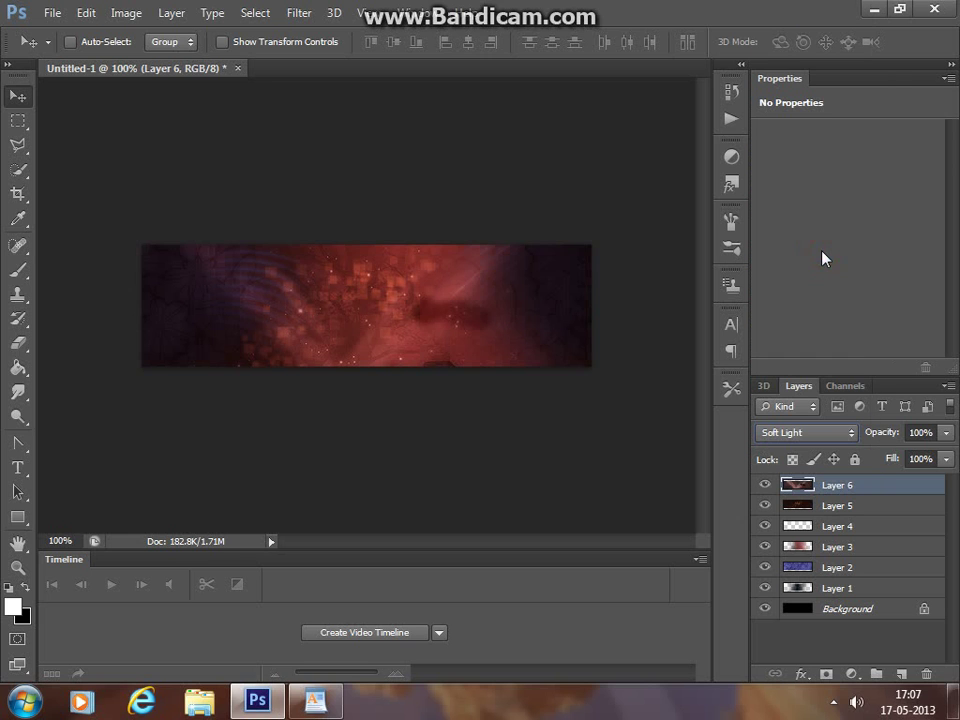
# - Mark the next WordPad settings: Linear Dodge (Add) 100%
pyautogui.click(262, 700)
pyautogui.click(388, 476)
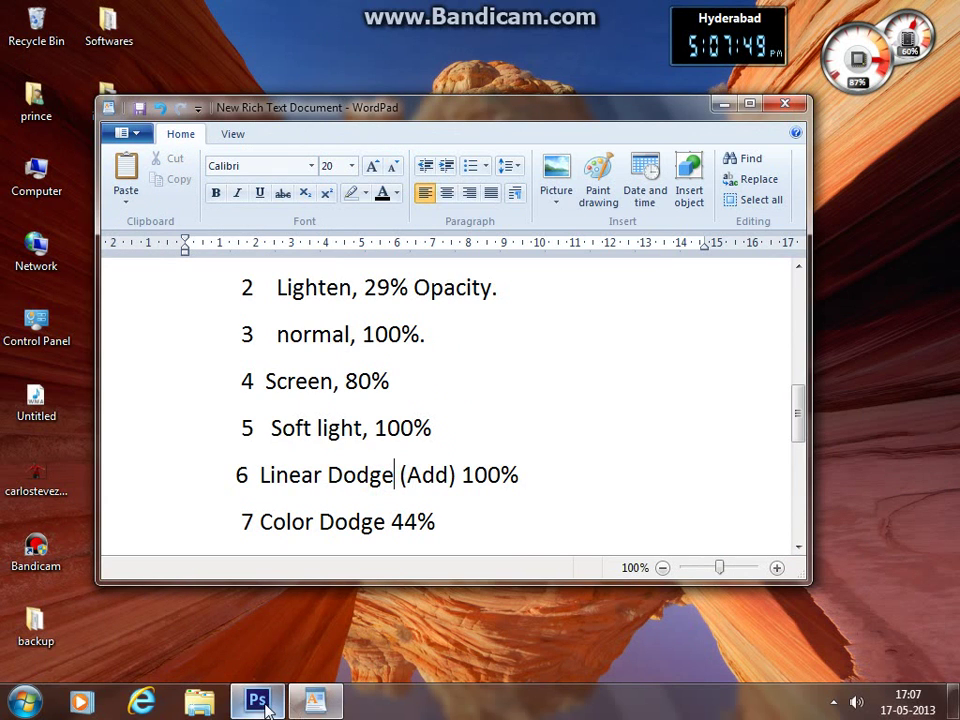
pyautogui.tripleClick(403, 474)
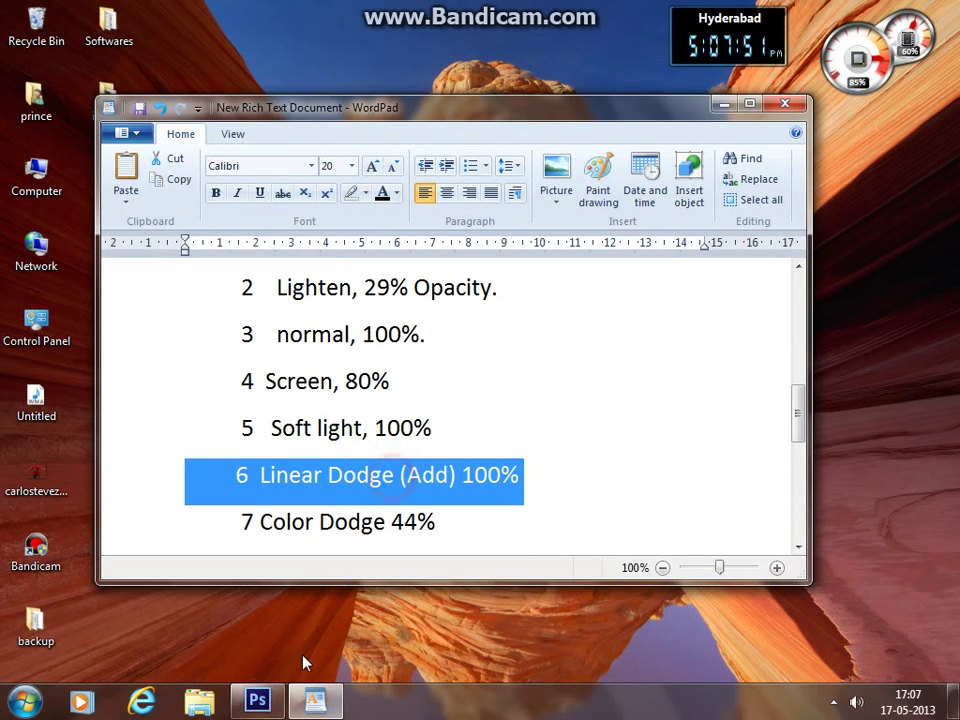
pyautogui.click(262, 704)
# - Open tevessignaturetexture6.png and float it beside the banner document
pyautogui.click(53, 14)
pyautogui.click(70, 48)
pyautogui.doubleClick(435, 368)
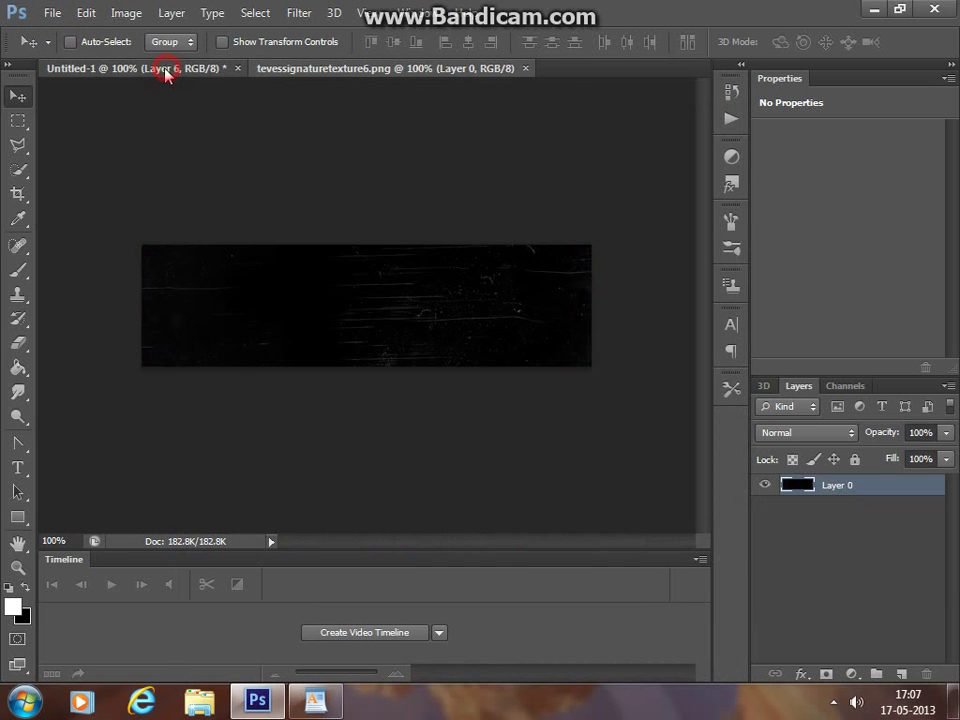
pyautogui.click(165, 76)
pyautogui.moveTo(330, 69); pyautogui.dragTo(692, 141)
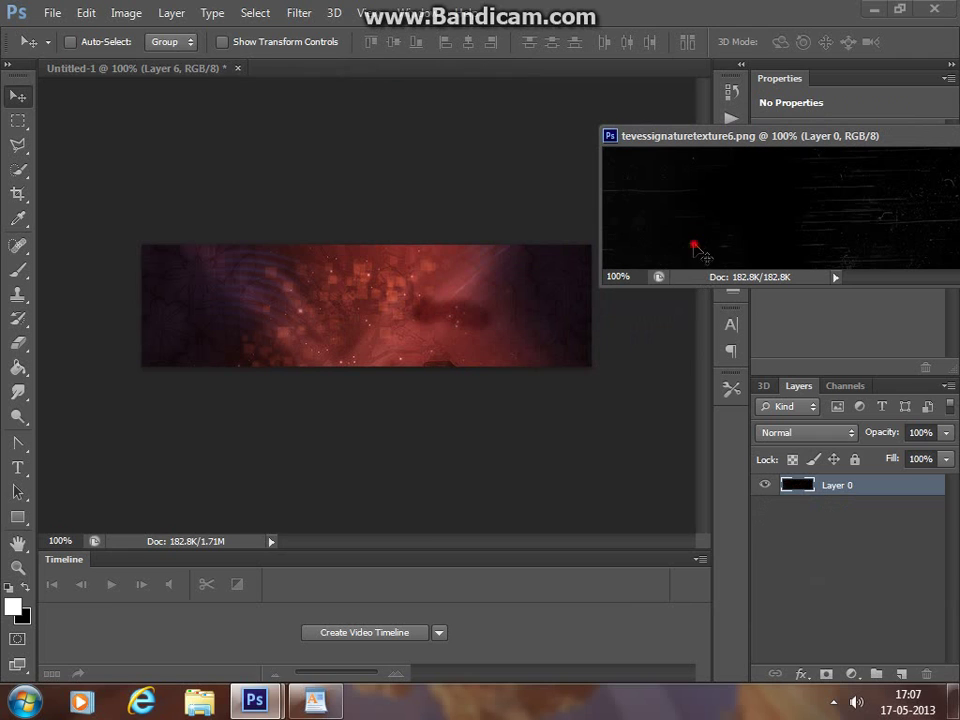
# - Copy the dark scratched texture into the banner as Layer 7, align it, and close the source
pyautogui.moveTo(700, 252)
pyautogui.mouseDown()
pyautogui.moveTo(428, 326)
pyautogui.moveTo(296, 341)
pyautogui.mouseUp()
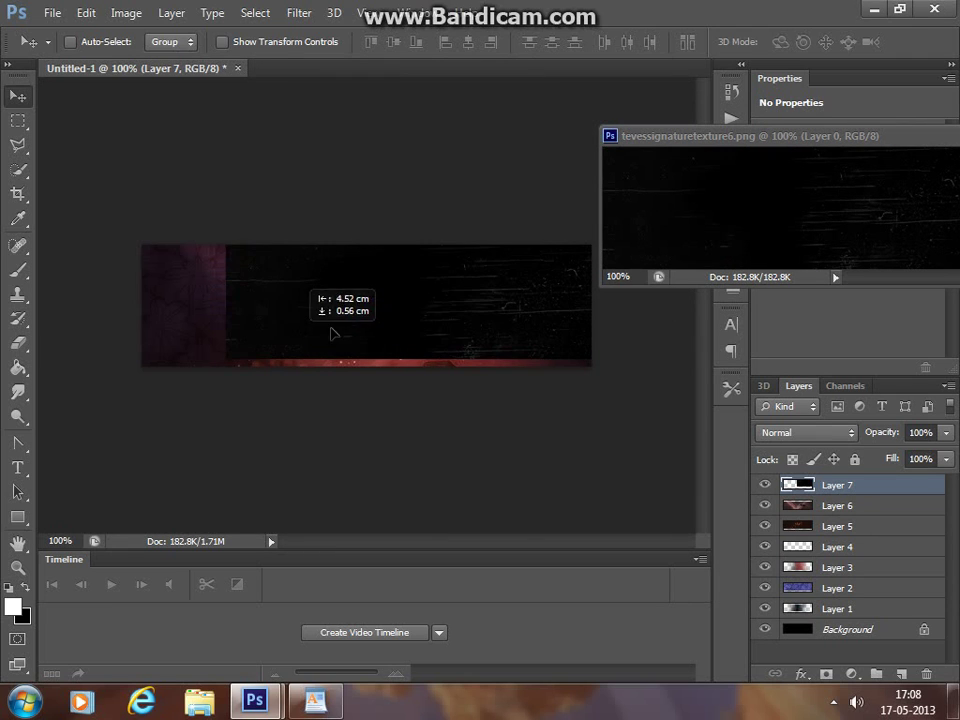
pyautogui.moveTo(422, 315)
pyautogui.mouseDown()
pyautogui.moveTo(307, 330)
pyautogui.moveTo(342, 332)
pyautogui.mouseUp()
pyautogui.moveTo(688, 133); pyautogui.dragTo(300, 200)
pyautogui.click(653, 200)
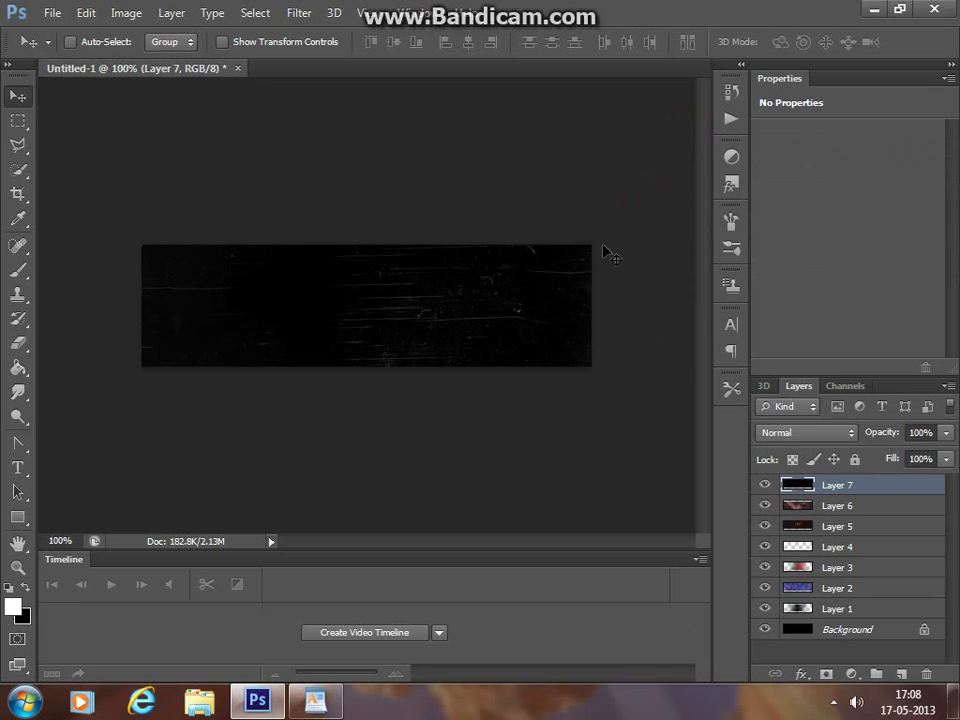
# - Blend Layer 7 with Linear Dodge (Add), then mark the Color Dodge 44% note
pyautogui.click(315, 700)
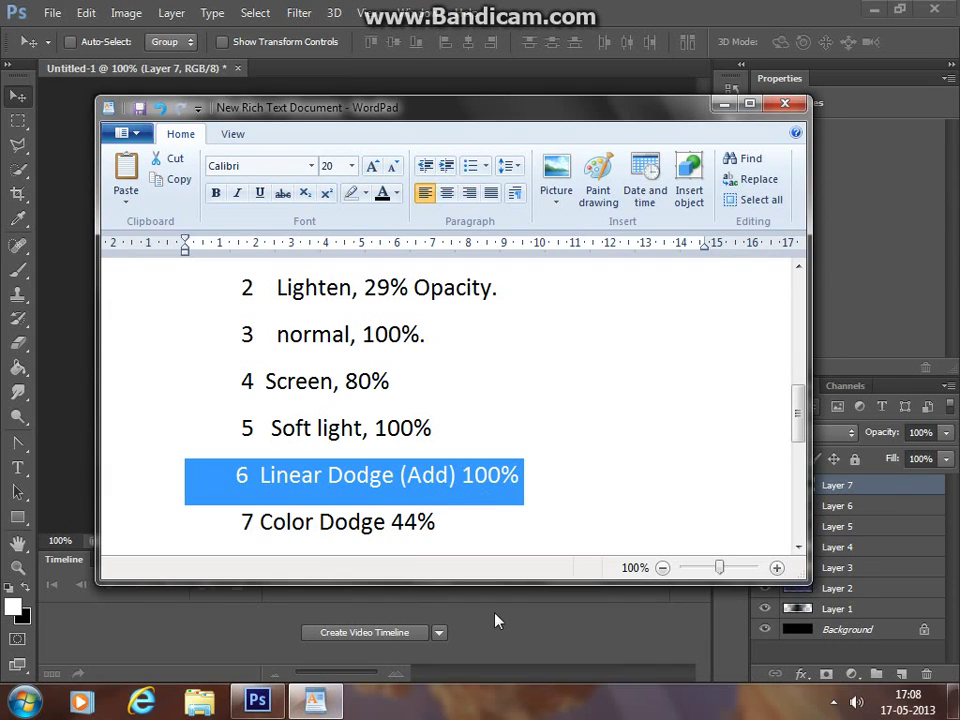
pyautogui.click(494, 620)
pyautogui.click(799, 436)
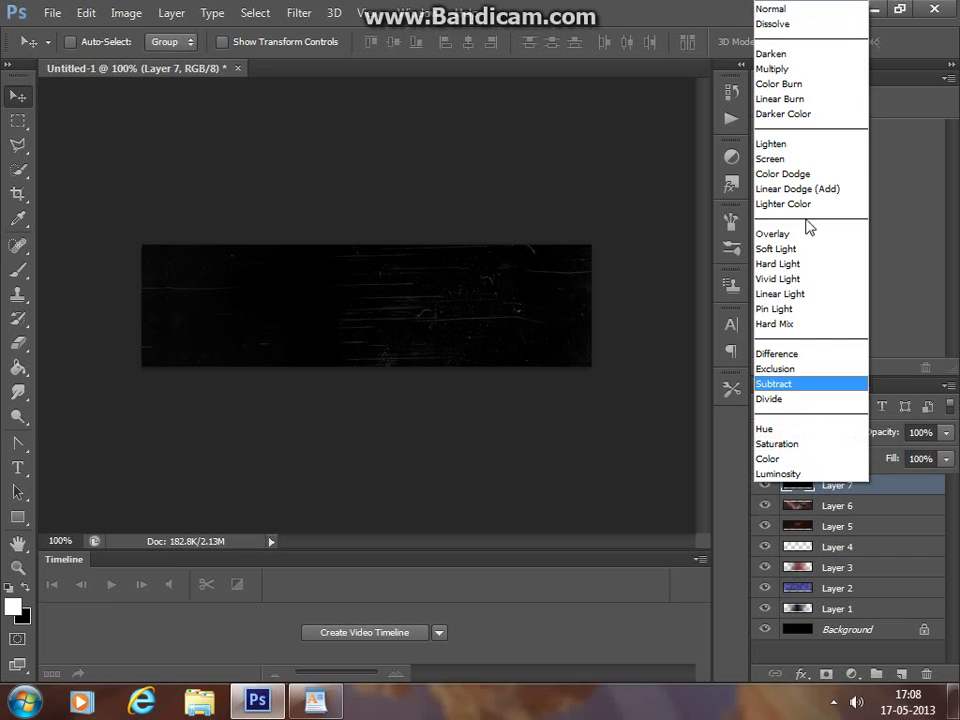
pyautogui.click(807, 192)
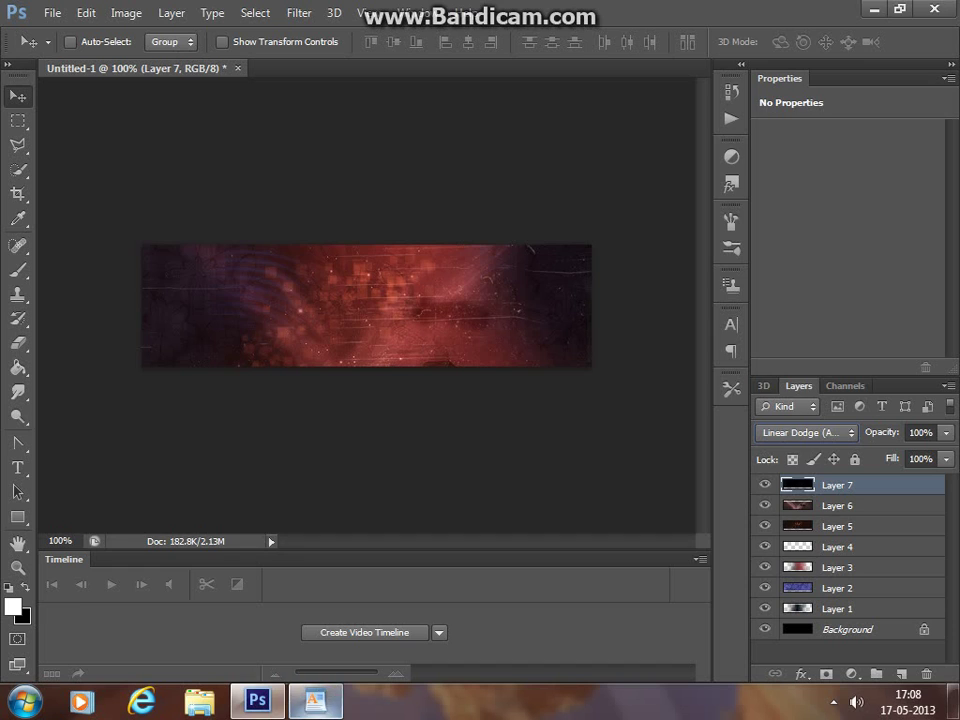
pyautogui.hotkey('alt', 'Tab')
pyautogui.scroll(-1, 450, 400)
pyautogui.tripleClick(360, 393)
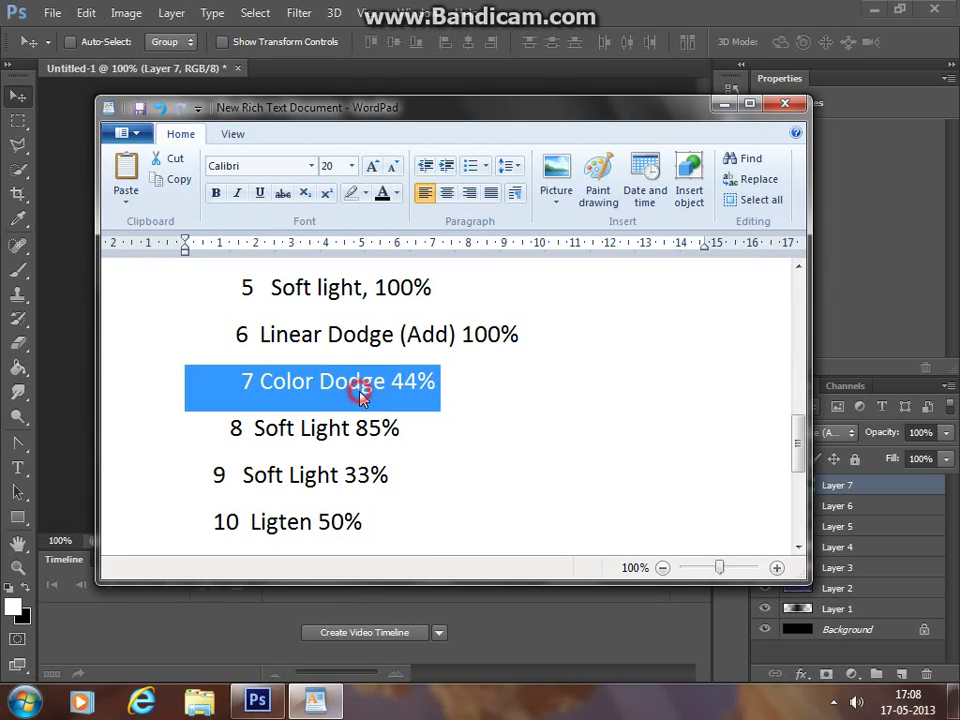
# - Open tevessignaturetexture7 and float it beside the banner document
pyautogui.click(36, 14)
pyautogui.click(70, 51)
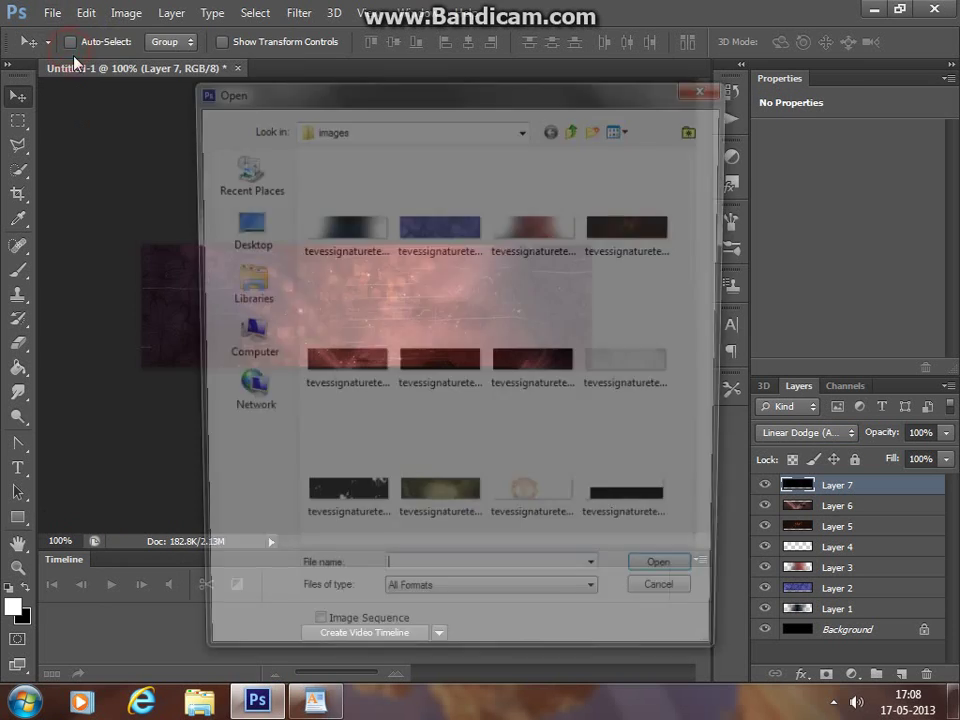
pyautogui.click(572, 382)
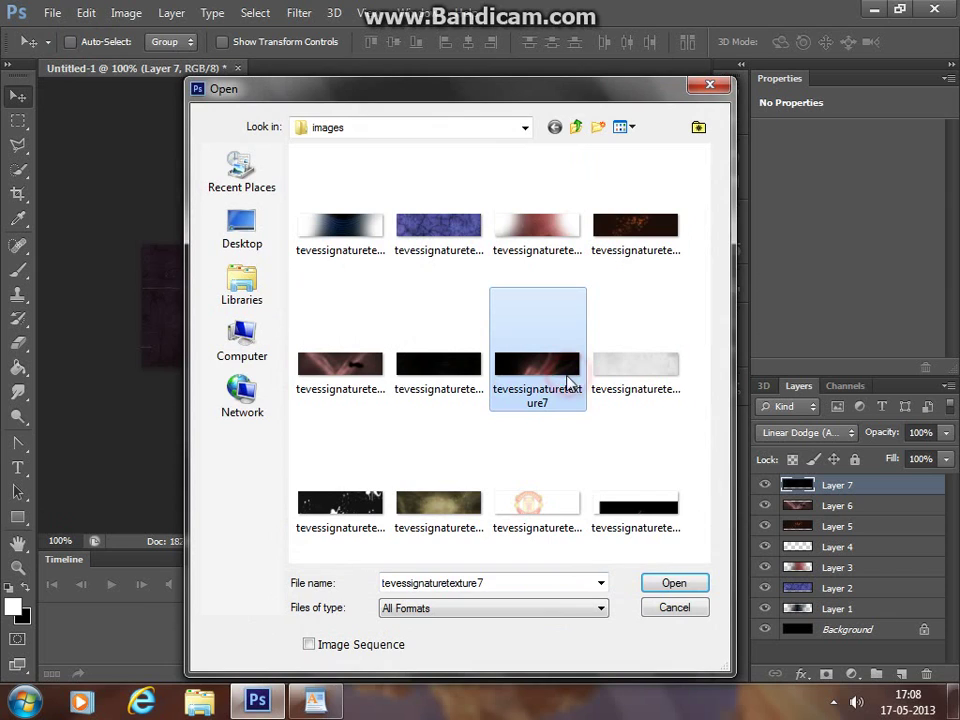
pyautogui.doubleClick(548, 390)
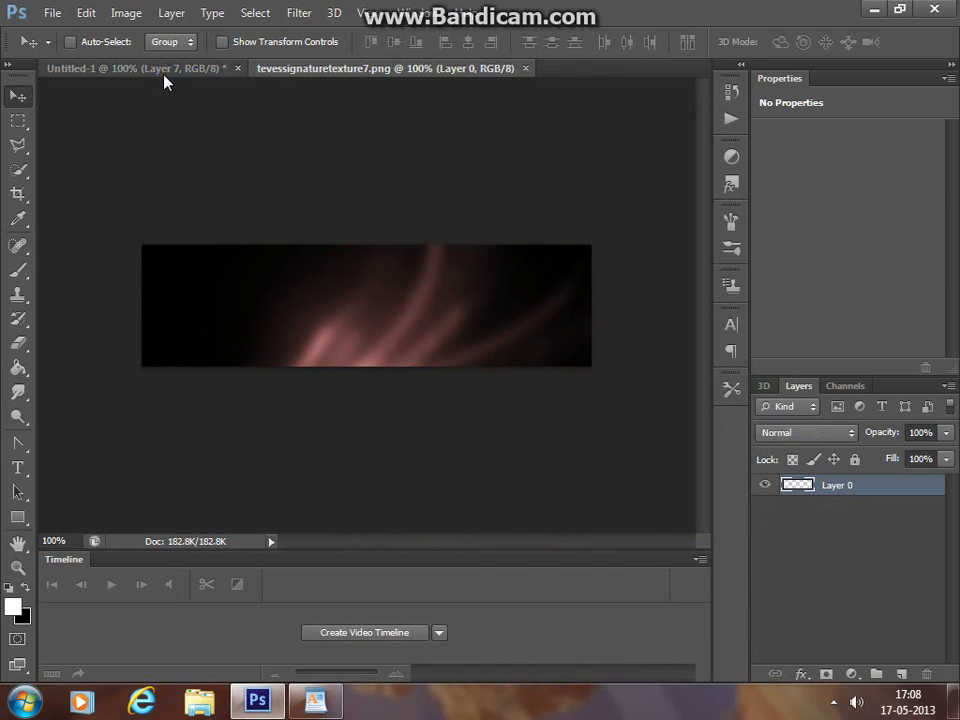
pyautogui.click(168, 72)
pyautogui.moveTo(395, 67); pyautogui.dragTo(827, 159)
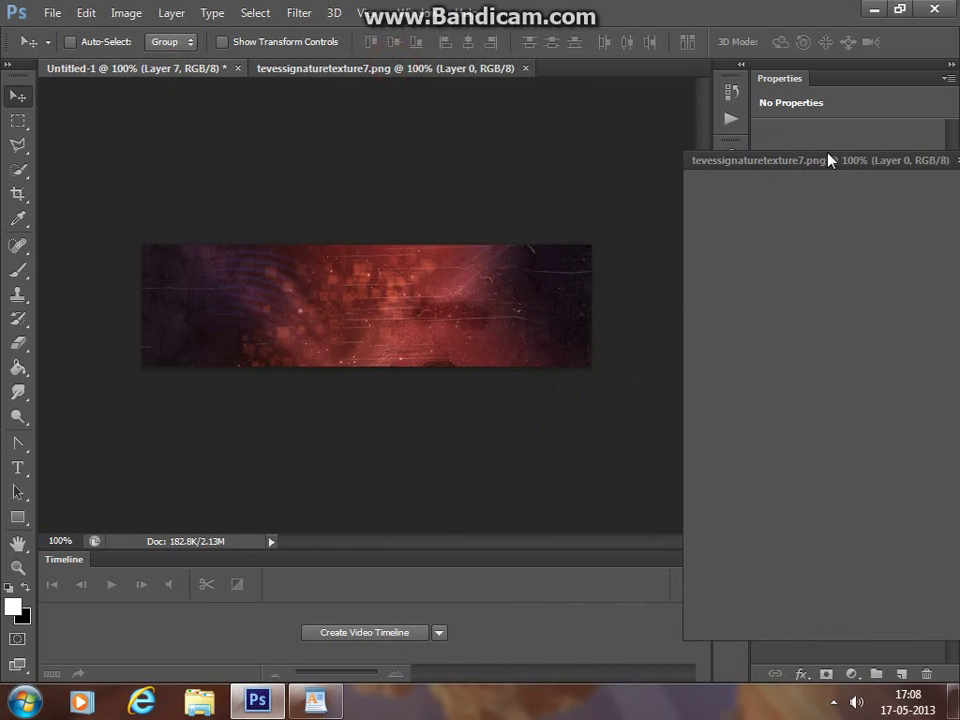
# - Copy the streak texture into the banner as Layer 8, position it, and close the source
pyautogui.moveTo(414, 312); pyautogui.dragTo(349, 319)
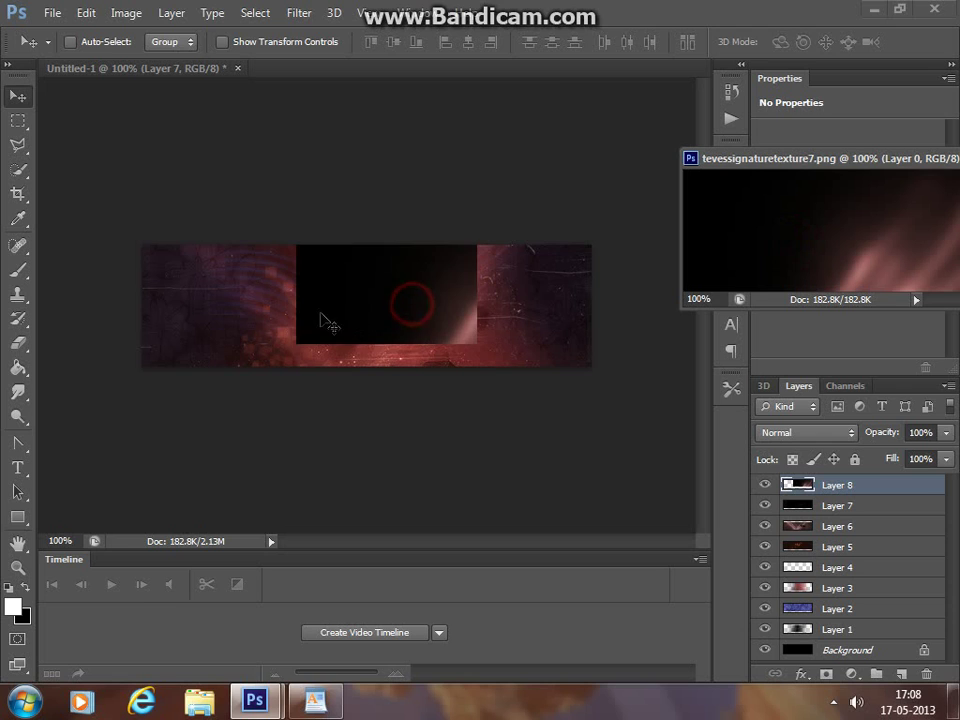
pyautogui.moveTo(278, 330); pyautogui.dragTo(190, 360)
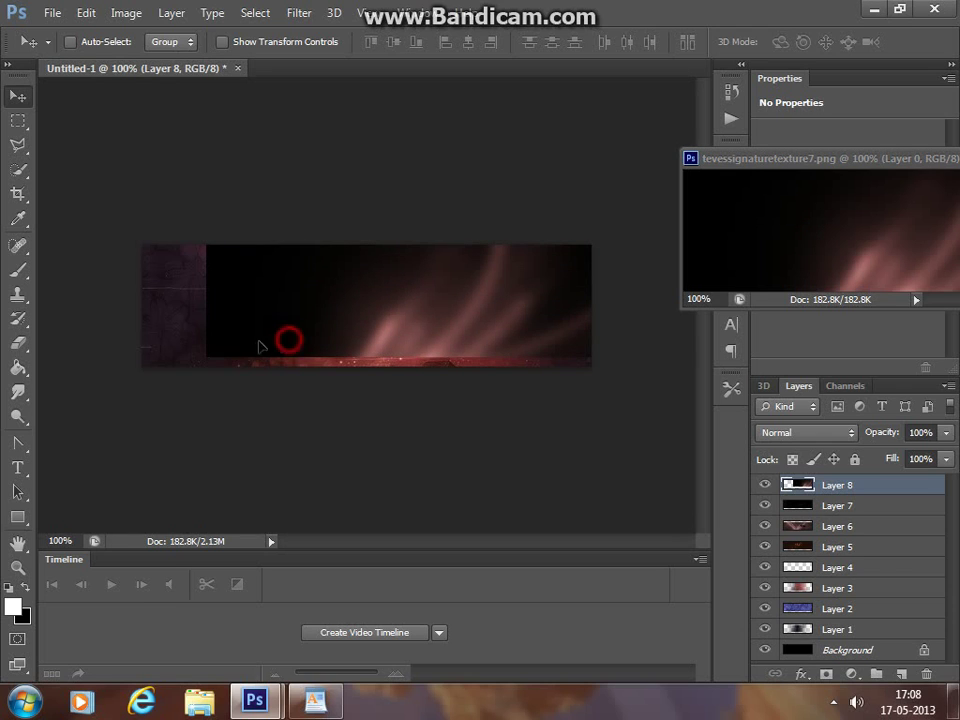
pyautogui.moveTo(190, 360); pyautogui.dragTo(242, 360)
pyautogui.moveTo(303, 350); pyautogui.dragTo(289, 347)
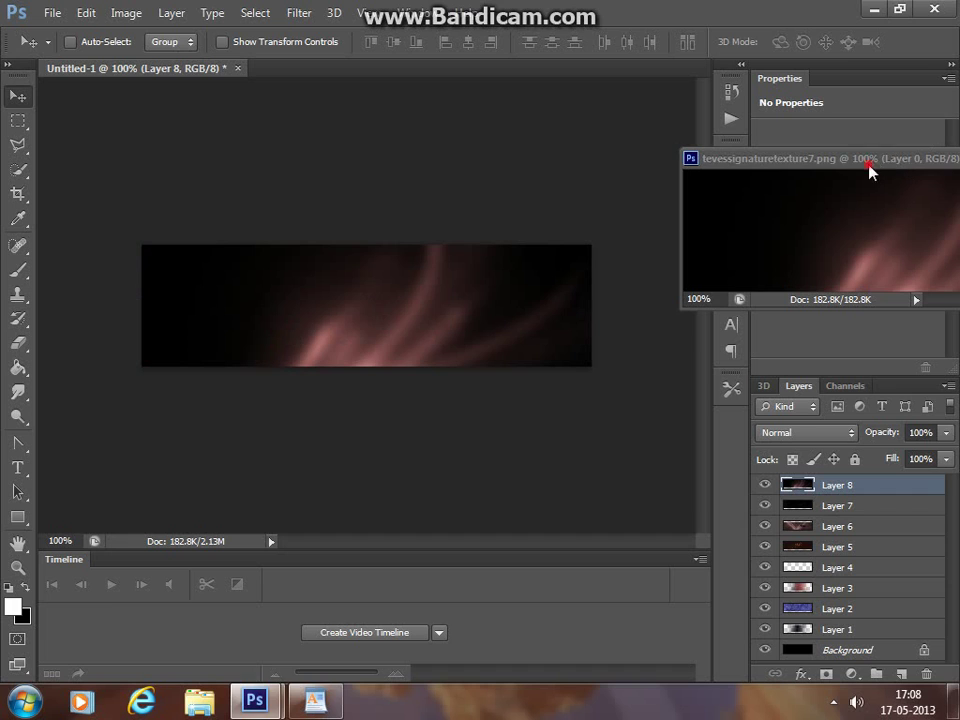
pyautogui.moveTo(868, 172); pyautogui.dragTo(540, 213)
pyautogui.click(800, 201)
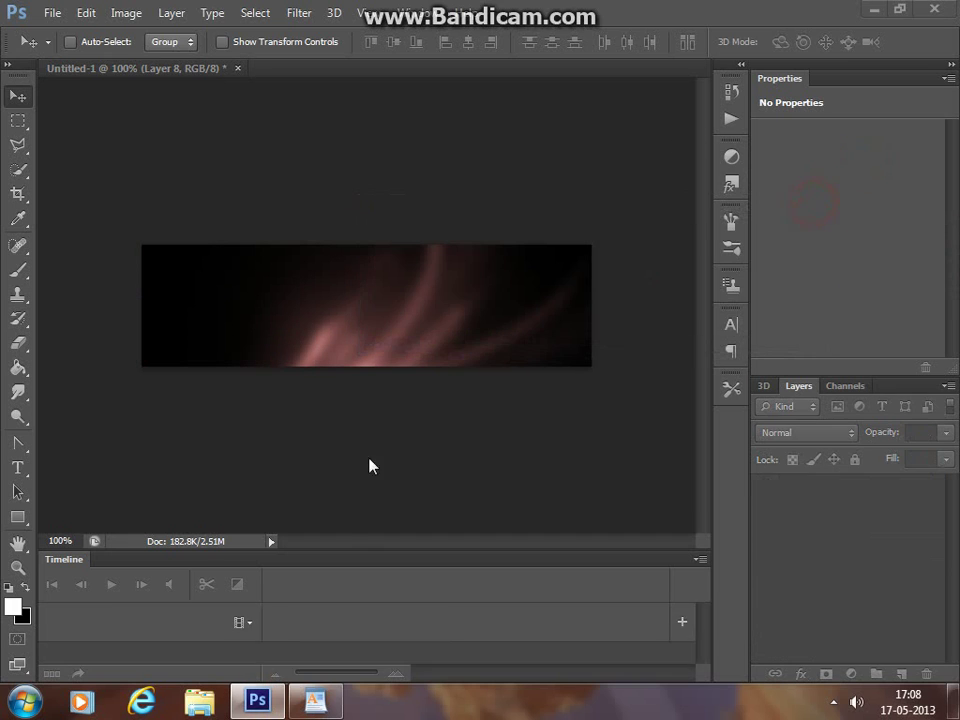
# - Set Layer 8 to Color Dodge at 44% opacity and select the line 8 Soft Light 85% note
pyautogui.click(315, 700)
pyautogui.click(555, 609)
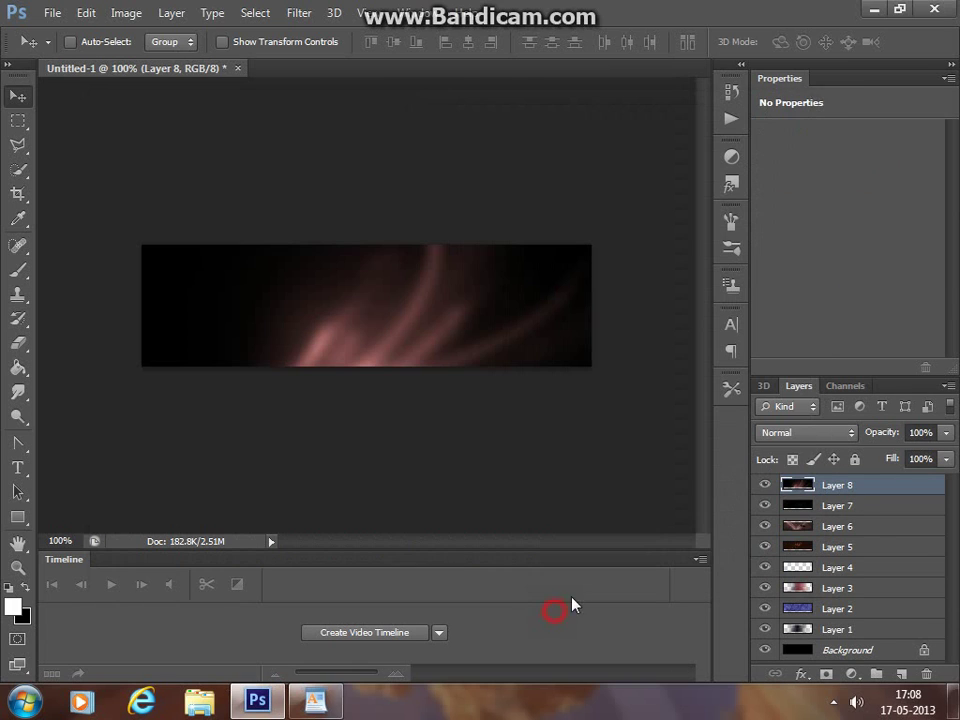
pyautogui.click(818, 443)
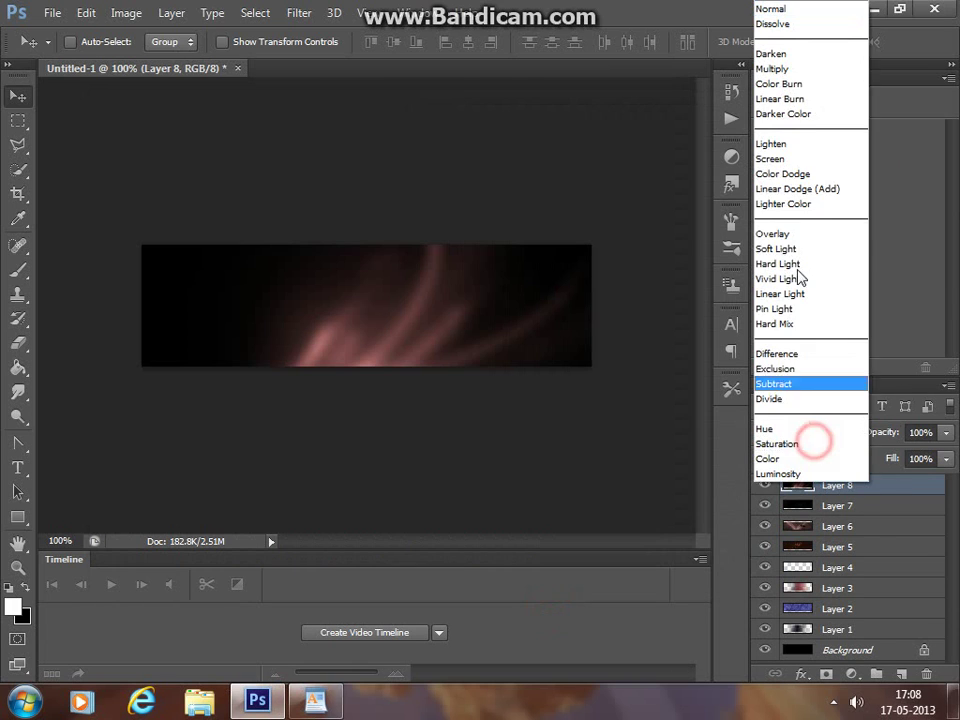
pyautogui.click(820, 176)
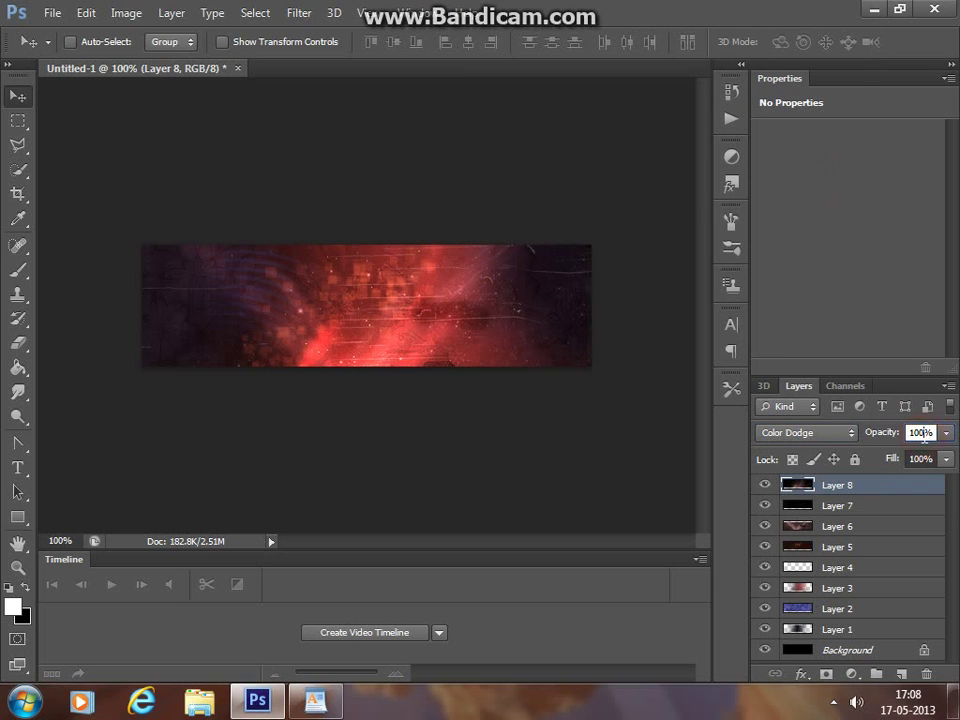
pyautogui.write('15')
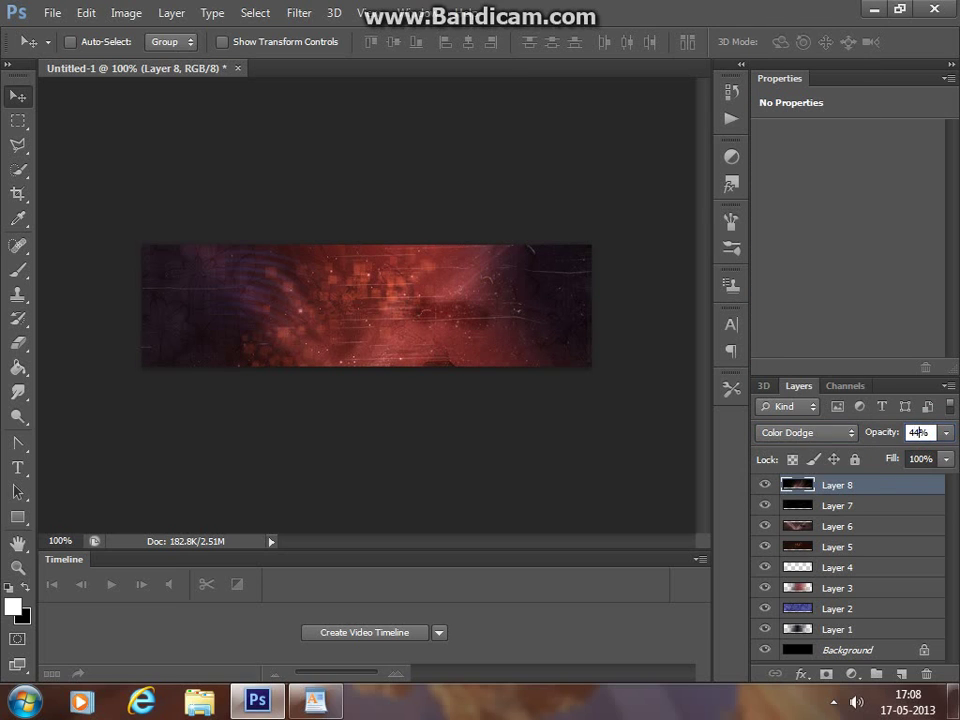
pyautogui.click(493, 430)
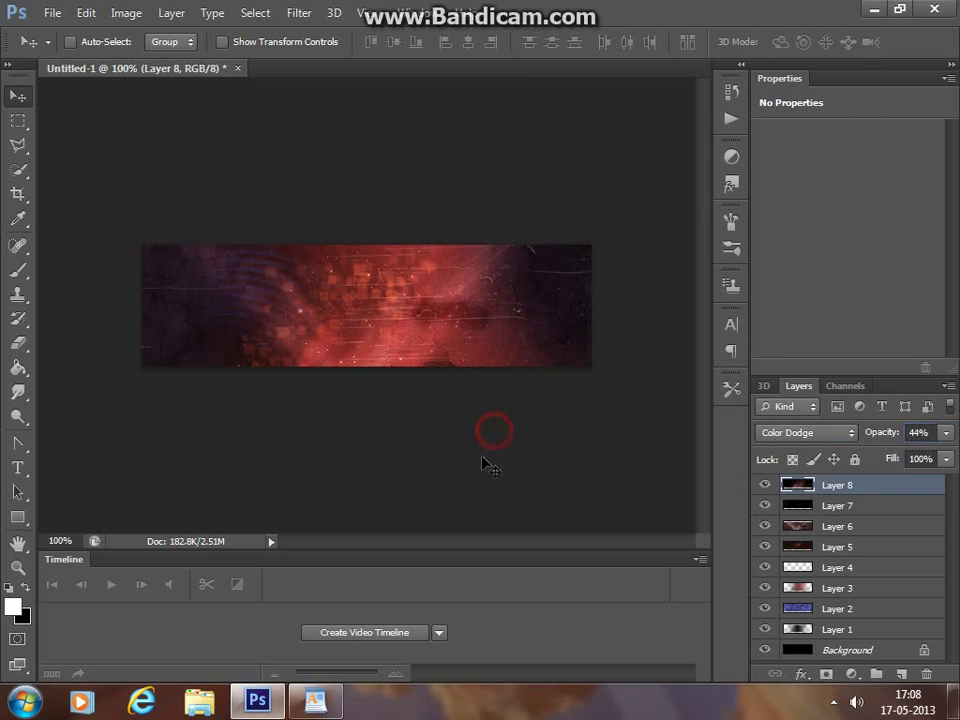
pyautogui.click(305, 705)
pyautogui.click(291, 426)
pyautogui.tripleClick(331, 437)
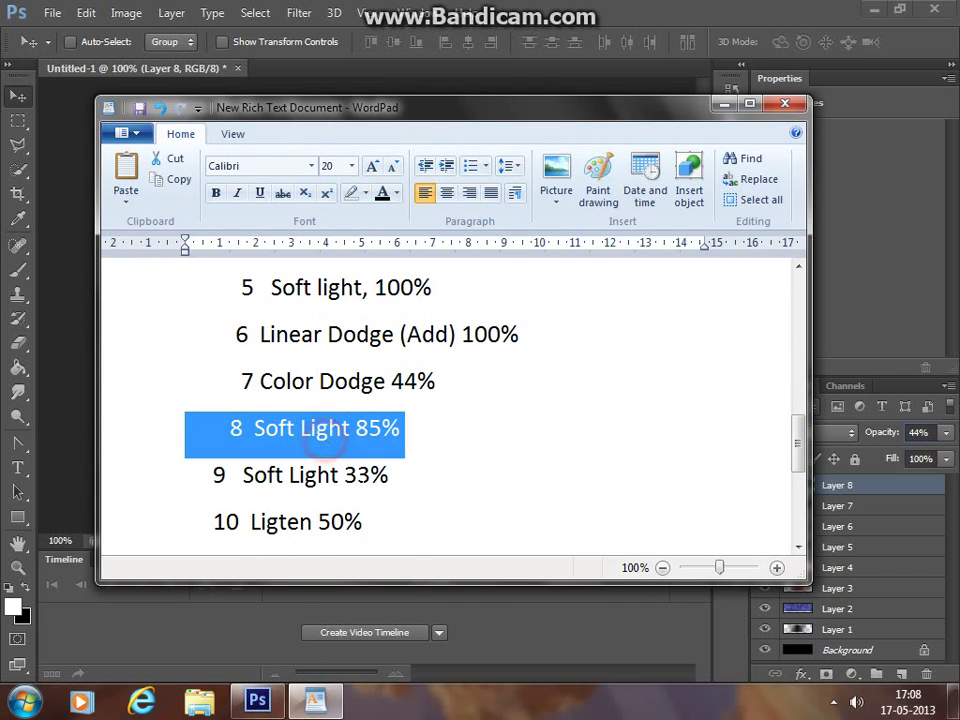
# - Open the texture8 image and float it in its own window
pyautogui.click(60, 205)
pyautogui.click(50, 13)
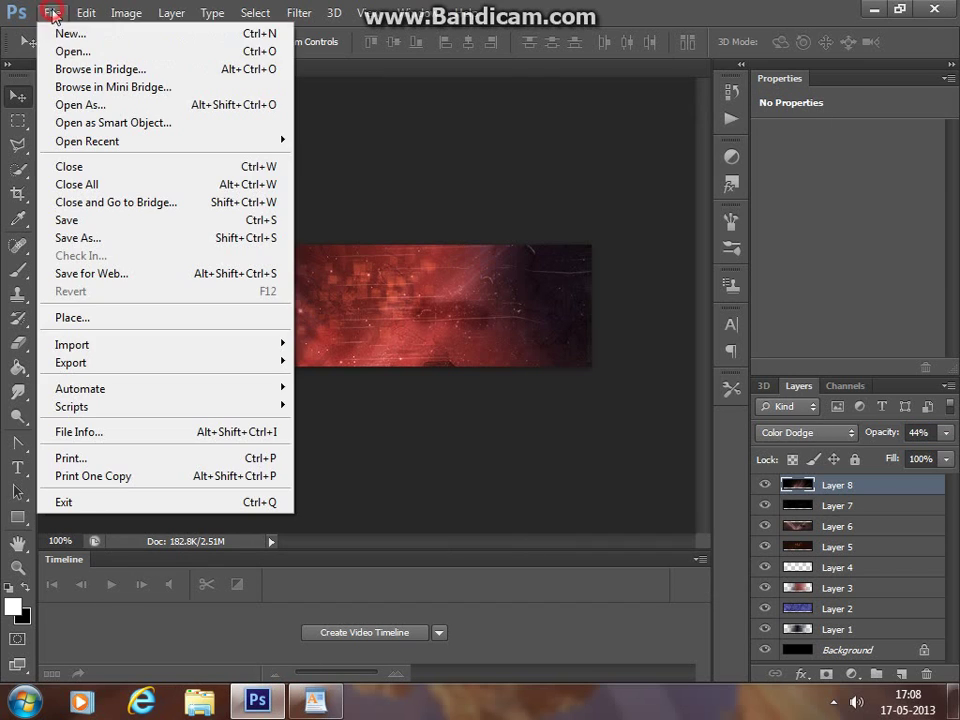
pyautogui.click(66, 52)
pyautogui.doubleClick(615, 379)
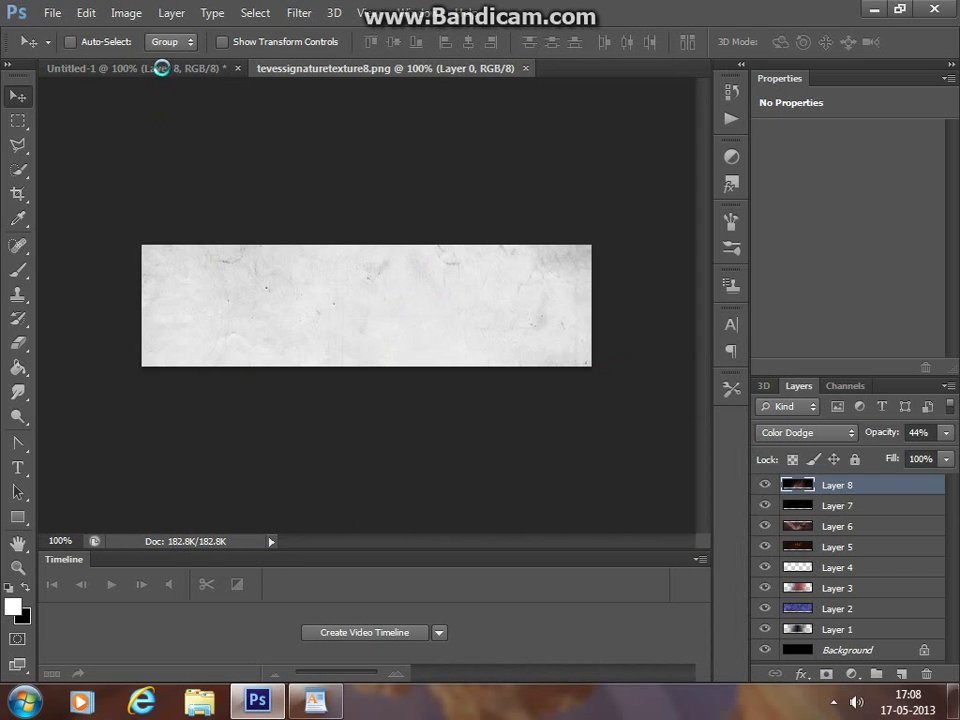
pyautogui.click(165, 73)
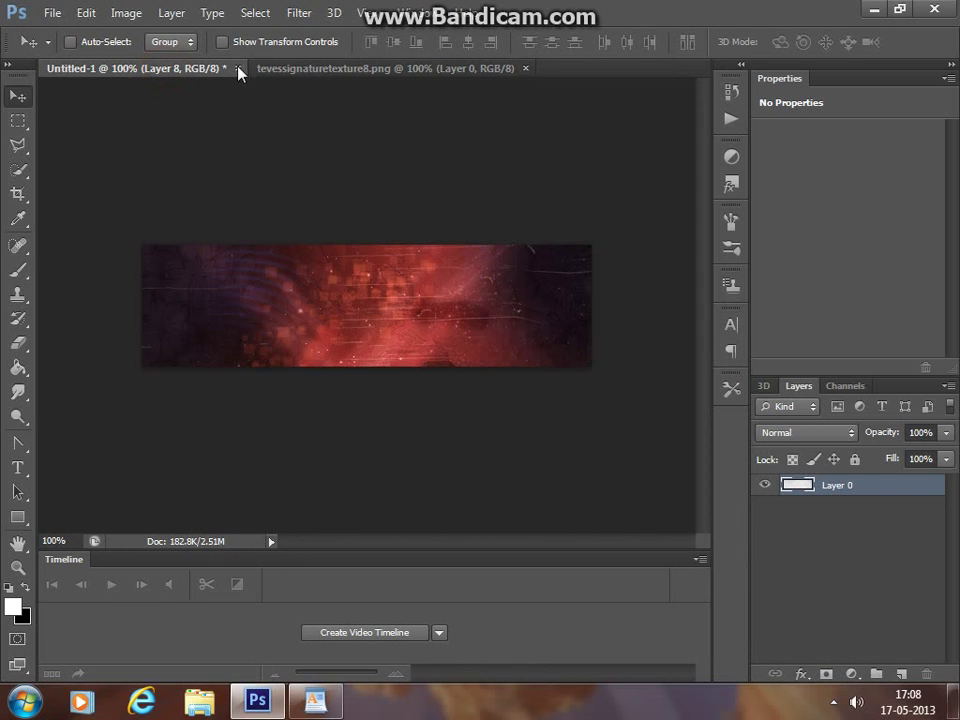
pyautogui.moveTo(336, 70); pyautogui.dragTo(688, 161)
# - Copy the pale concrete texture into the banner as Layer 9, align it, and close the source
pyautogui.moveTo(776, 227)
pyautogui.mouseDown()
pyautogui.moveTo(420, 332)
pyautogui.moveTo(400, 313)
pyautogui.mouseUp()
pyautogui.moveTo(306, 326); pyautogui.dragTo(322, 320)
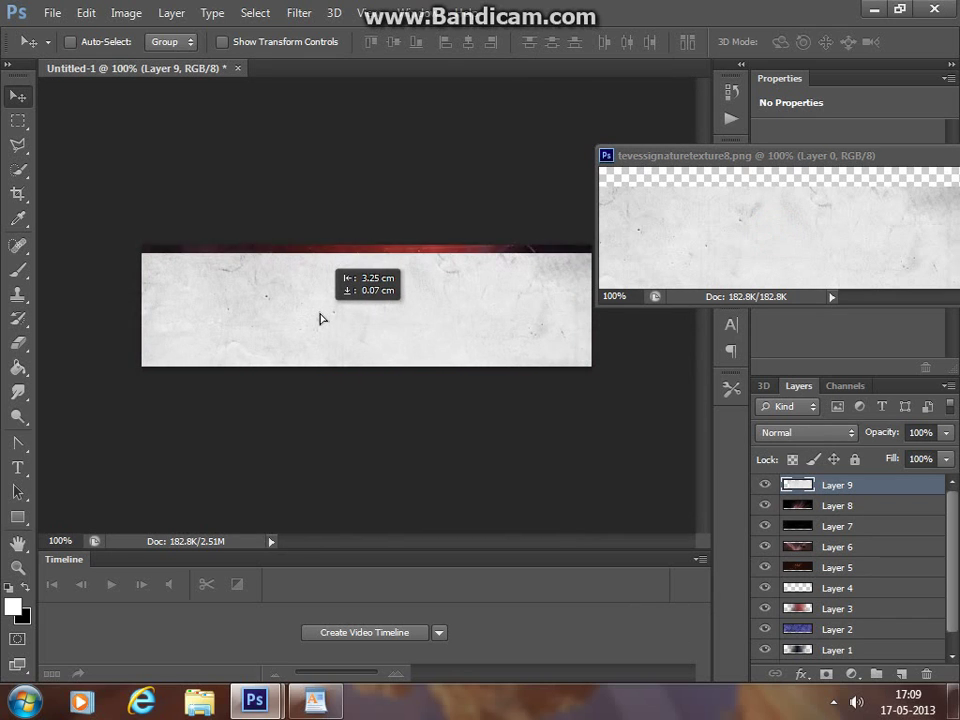
pyautogui.moveTo(322, 320); pyautogui.dragTo(322, 312)
pyautogui.moveTo(636, 163); pyautogui.dragTo(292, 216)
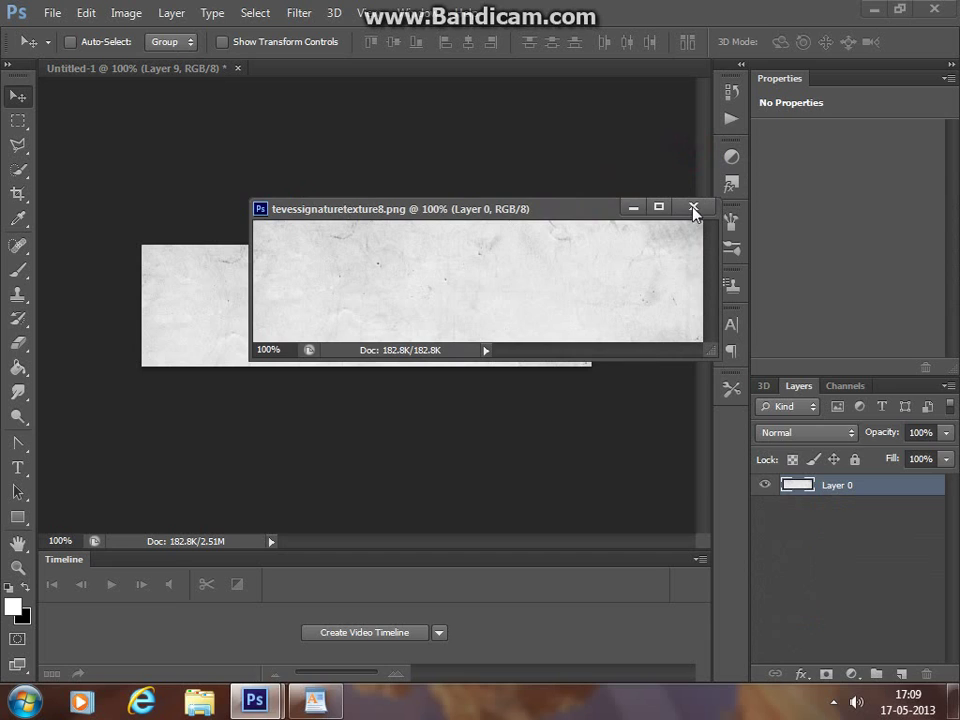
pyautogui.click(694, 208)
# - Set Layer 9 to Soft Light at 85% opacity and select the line 9 Soft Light 33% note
pyautogui.click(806, 432)
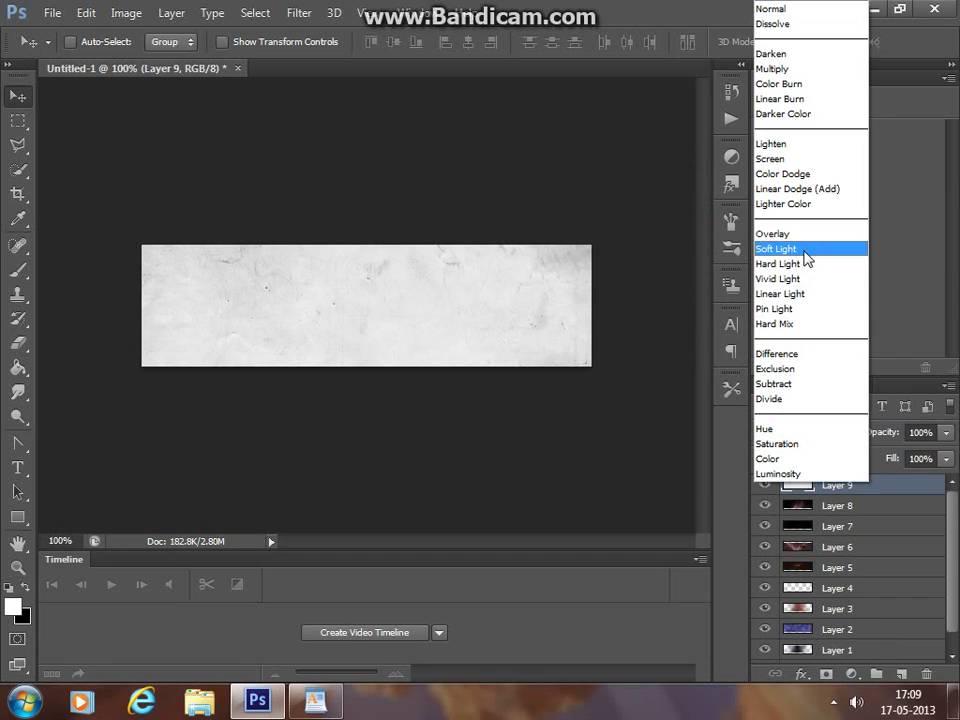
pyautogui.click(805, 250)
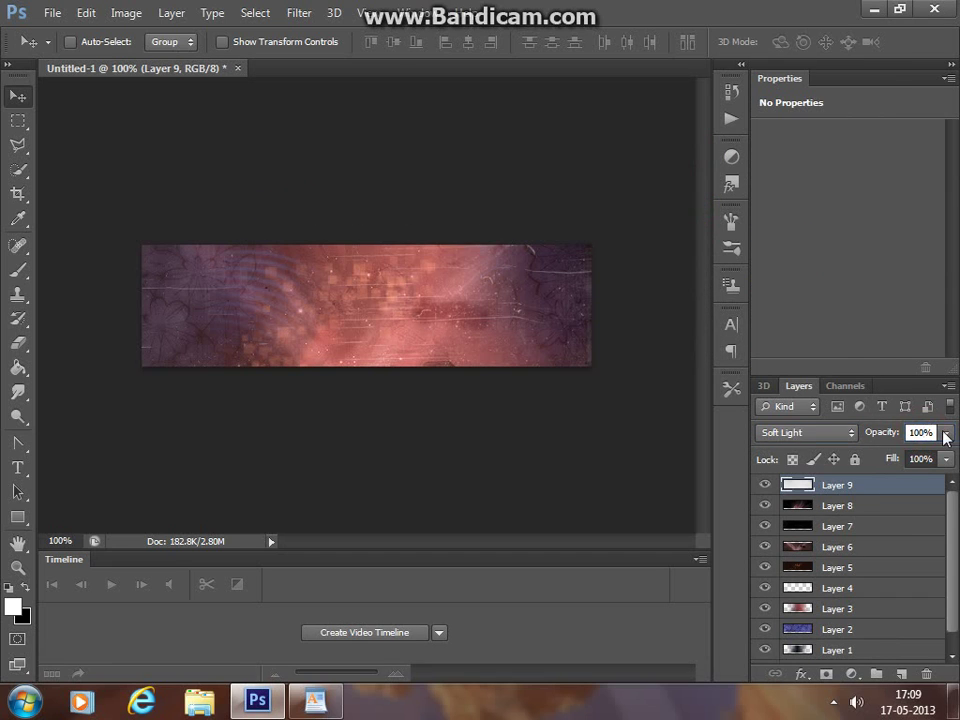
pyautogui.press('BackSpace')
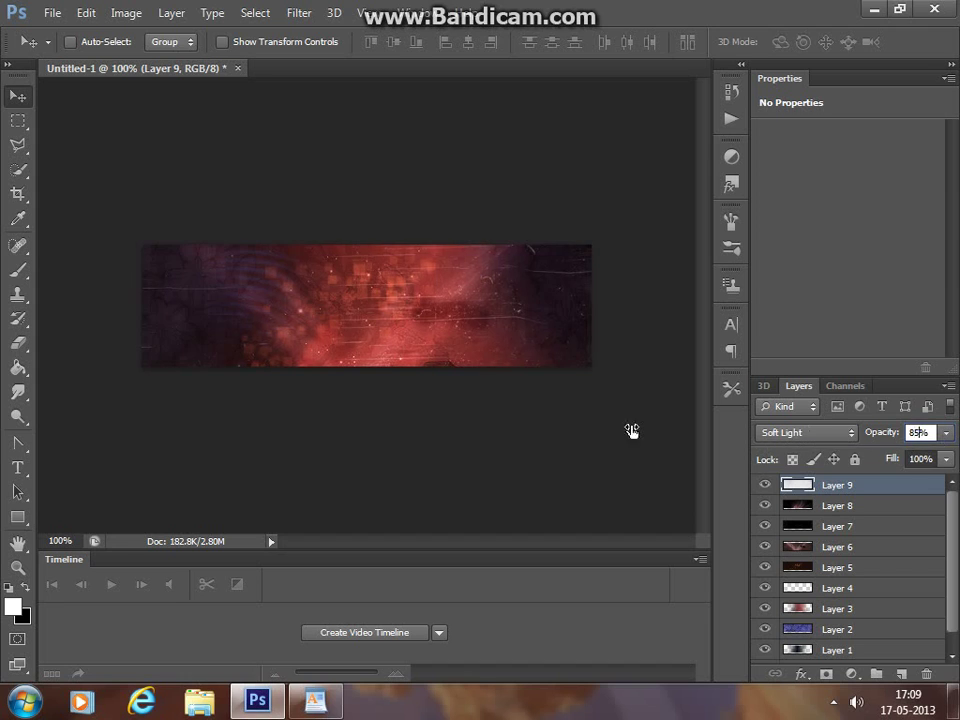
pyautogui.click(621, 429)
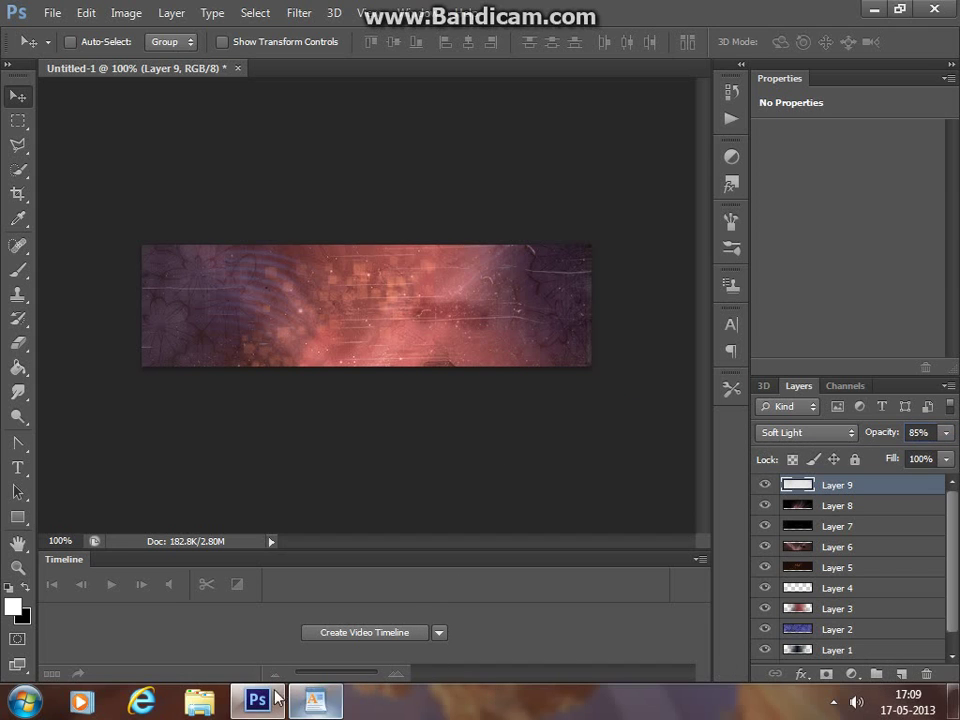
pyautogui.click(315, 701)
pyautogui.click(273, 475)
pyautogui.tripleClick(273, 476)
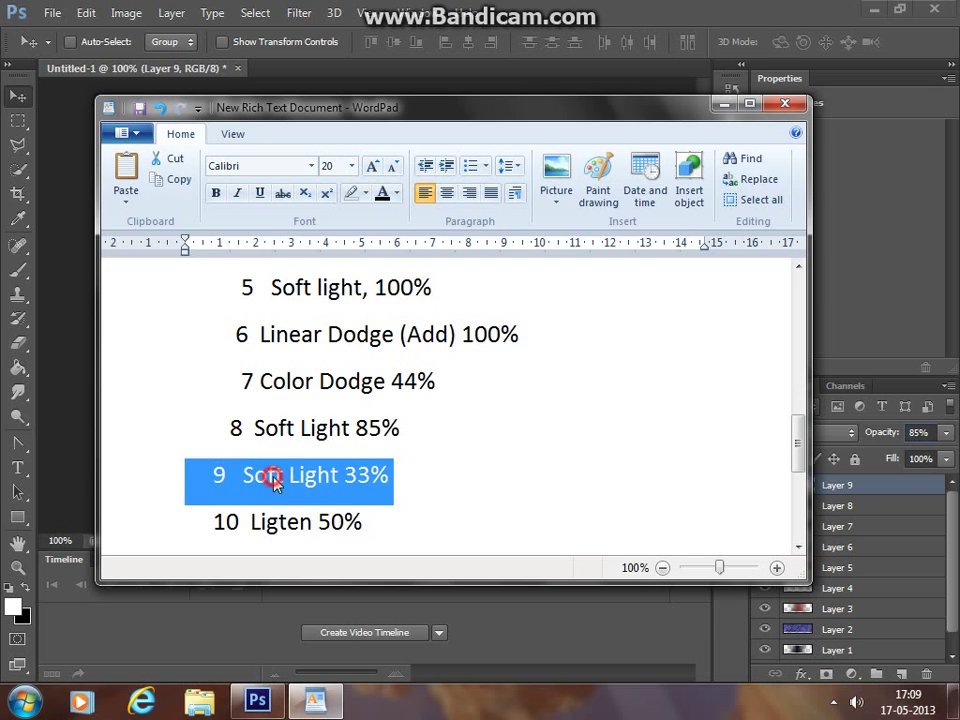
# - Open tevessignaturetexture9.png from the file browser
pyautogui.click(52, 12)
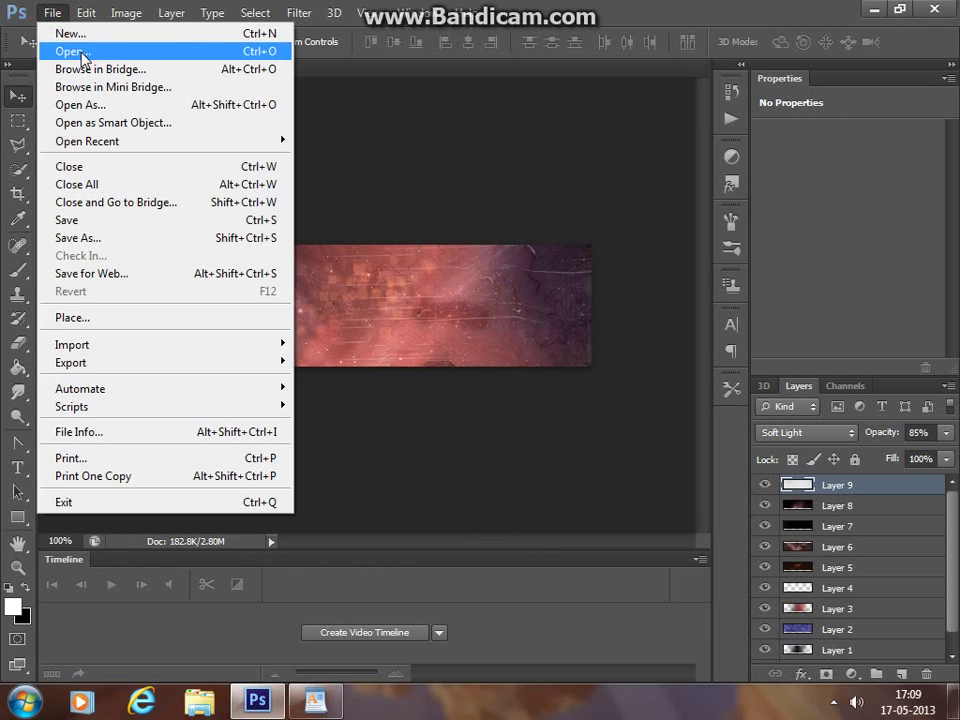
pyautogui.click(60, 51)
pyautogui.click(311, 525)
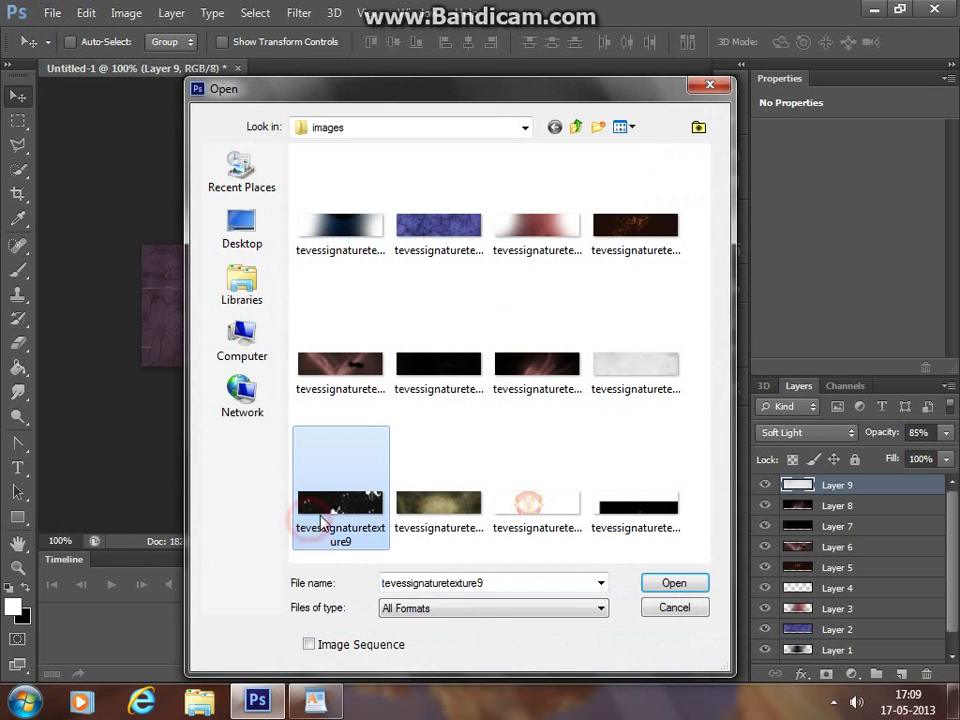
pyautogui.click(651, 585)
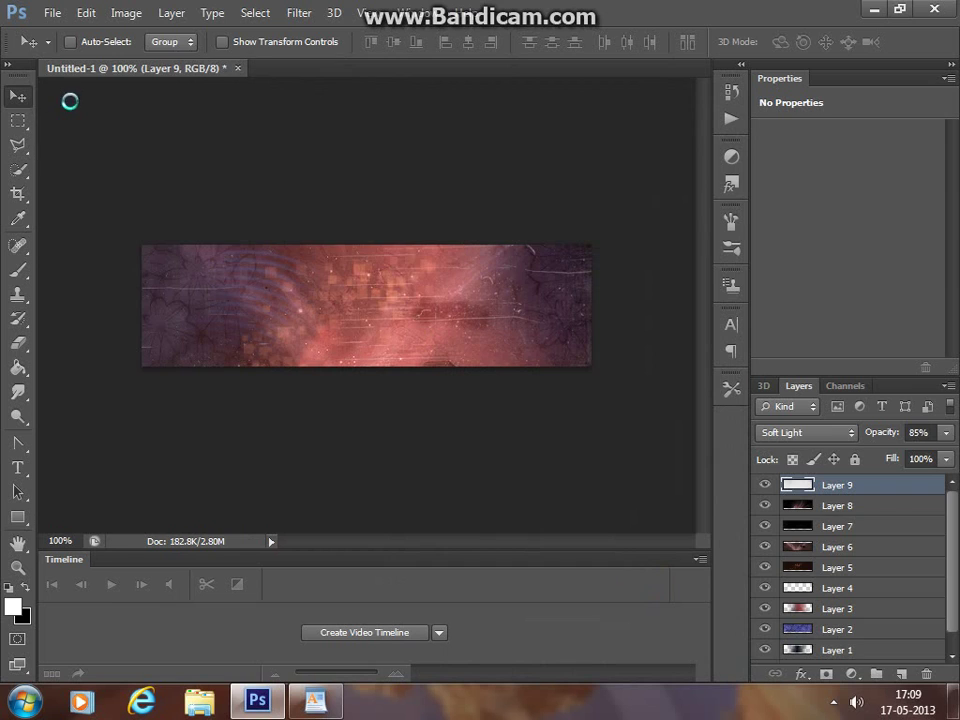
# - Copy the white splatter texture into the banner as Layer 10 and close the source
pyautogui.click(96, 68)
pyautogui.moveTo(290, 68)
pyautogui.mouseDown()
pyautogui.moveTo(480, 158)
pyautogui.moveTo(543, 156)
pyautogui.mouseUp()
pyautogui.moveTo(307, 323)
pyautogui.mouseDown()
pyautogui.moveTo(245, 342)
pyautogui.moveTo(259, 343)
pyautogui.mouseUp()
pyautogui.moveTo(531, 150); pyautogui.dragTo(340, 210)
pyautogui.click(712, 206)
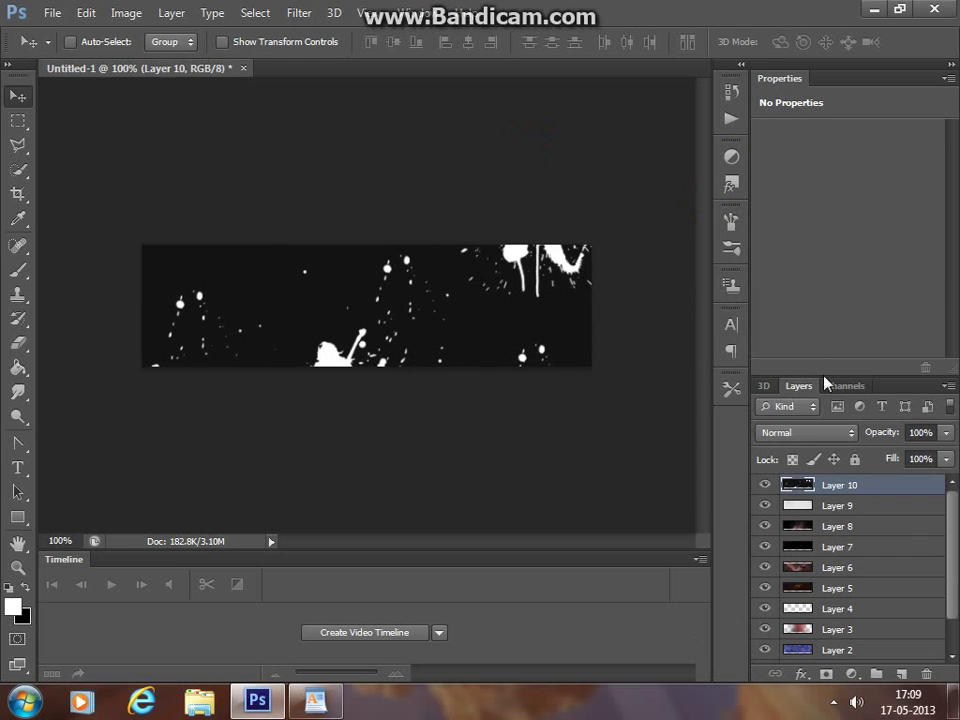
# - Set Layer 10 to Soft Light at 33% opacity and select the 50% value on line 10
pyautogui.click(808, 432)
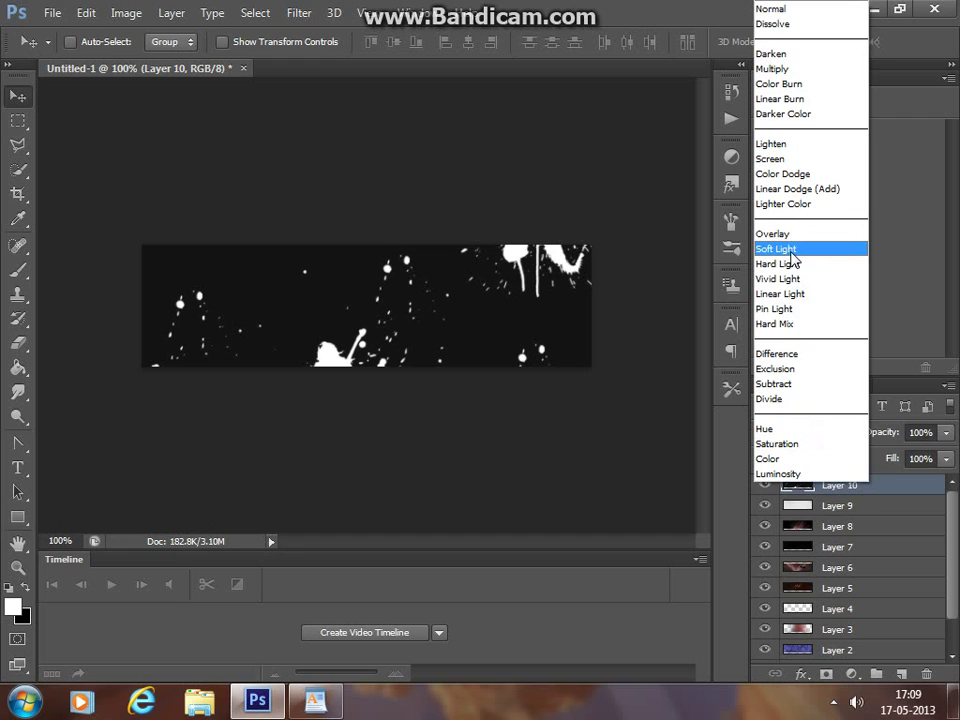
pyautogui.click(790, 252)
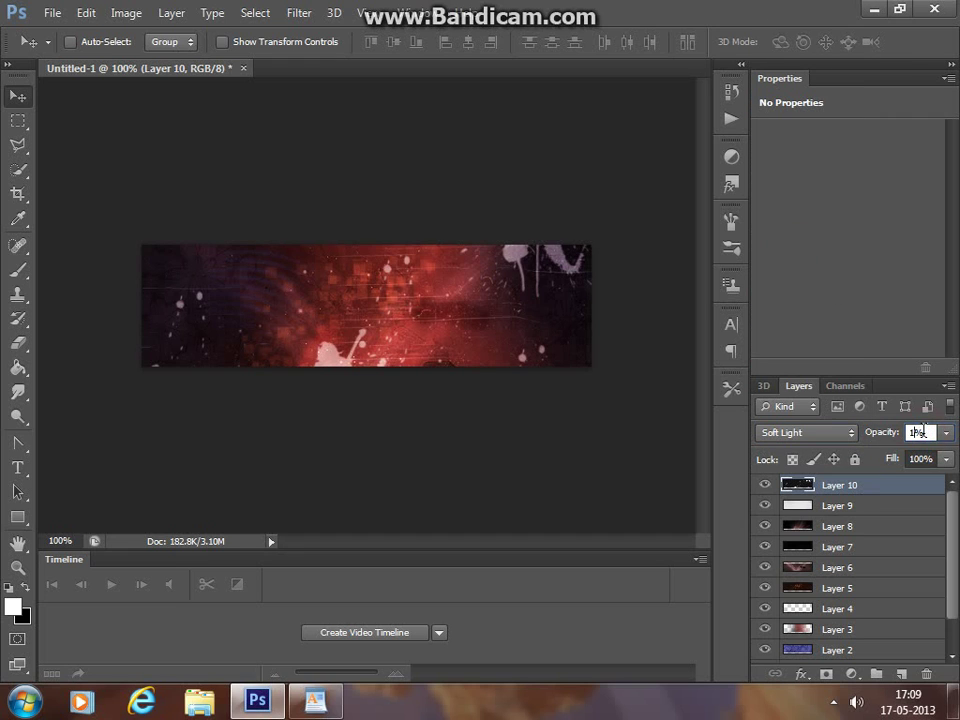
pyautogui.write('50')
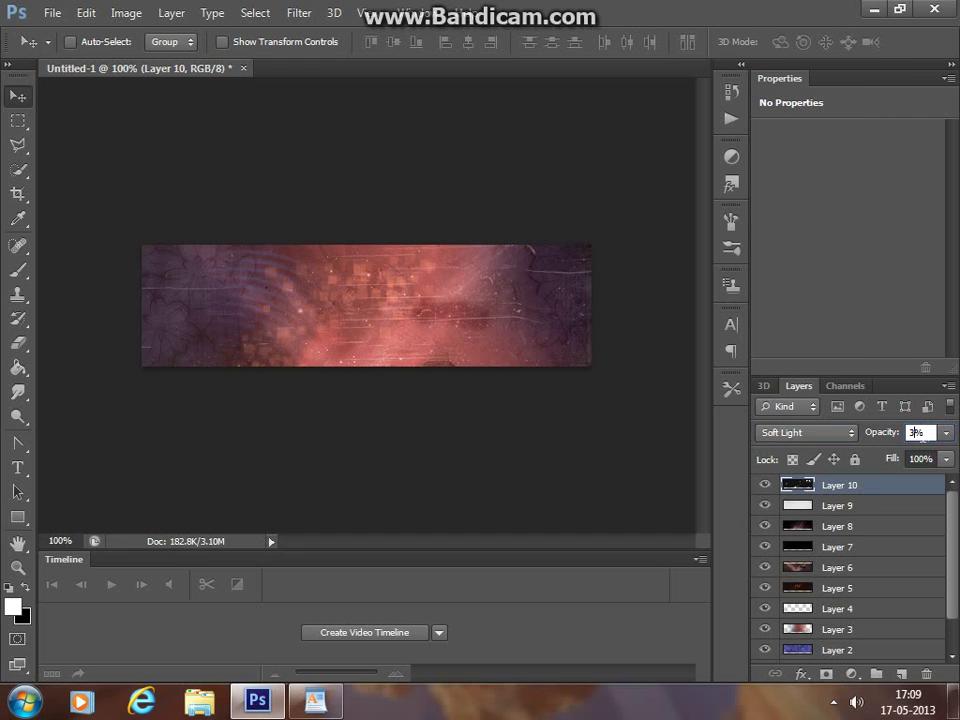
pyautogui.click(612, 462)
pyautogui.click(315, 700)
pyautogui.scroll(-1, 358, 530)
pyautogui.scroll(-2, 358, 450)
pyautogui.scroll(1, 358, 450)
pyautogui.tripleClick(325, 381)
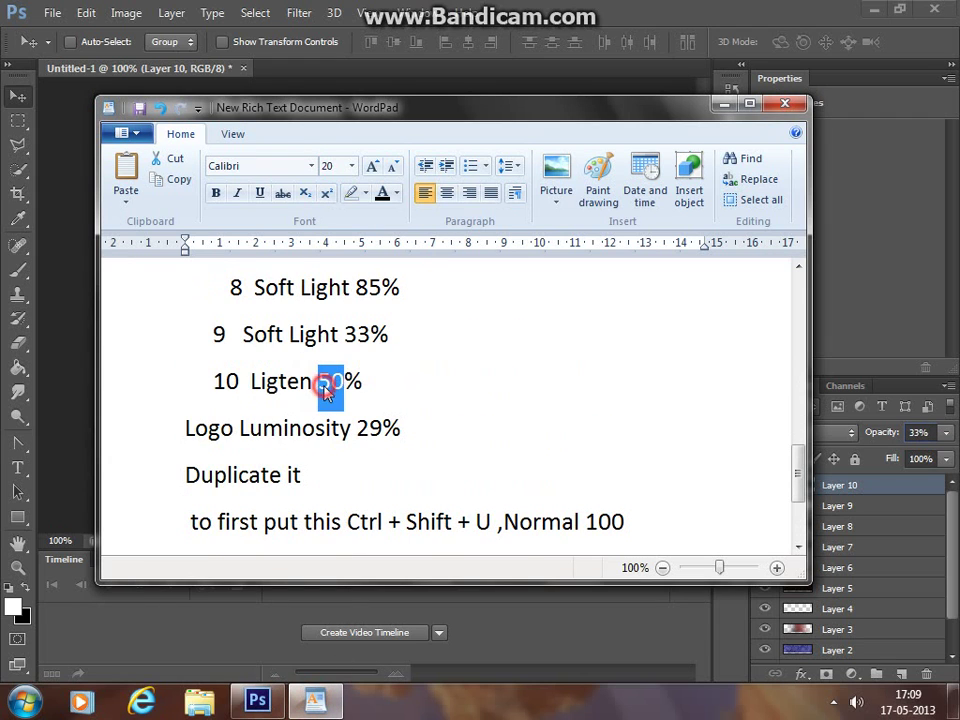
pyautogui.click(71, 304)
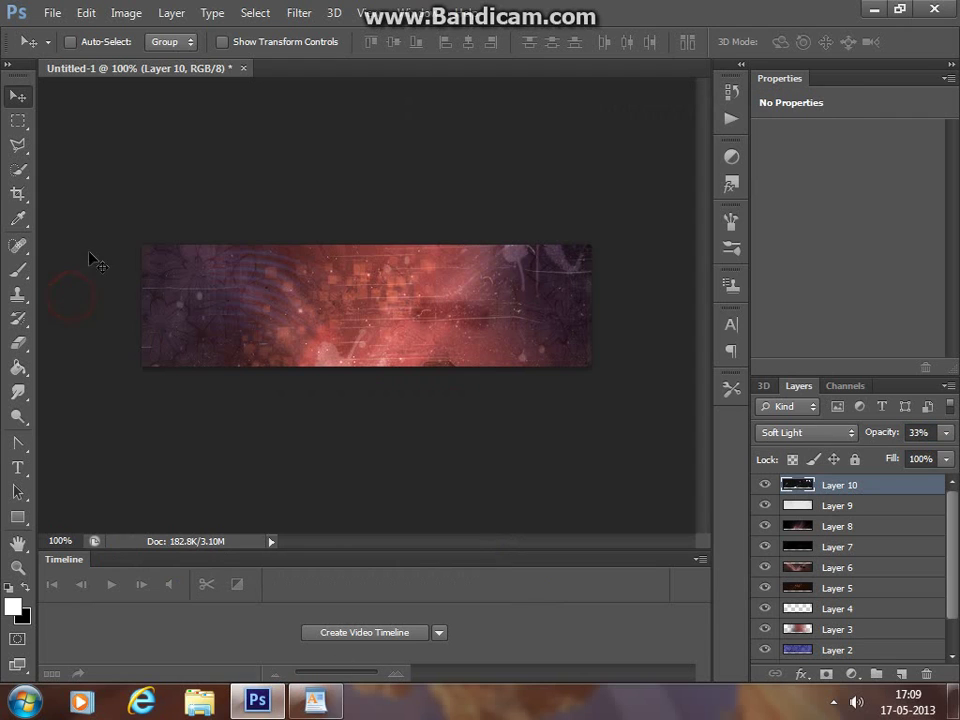
# - Open tevessignaturetexture10.png from the file browser
pyautogui.click(52, 13)
pyautogui.click(70, 56)
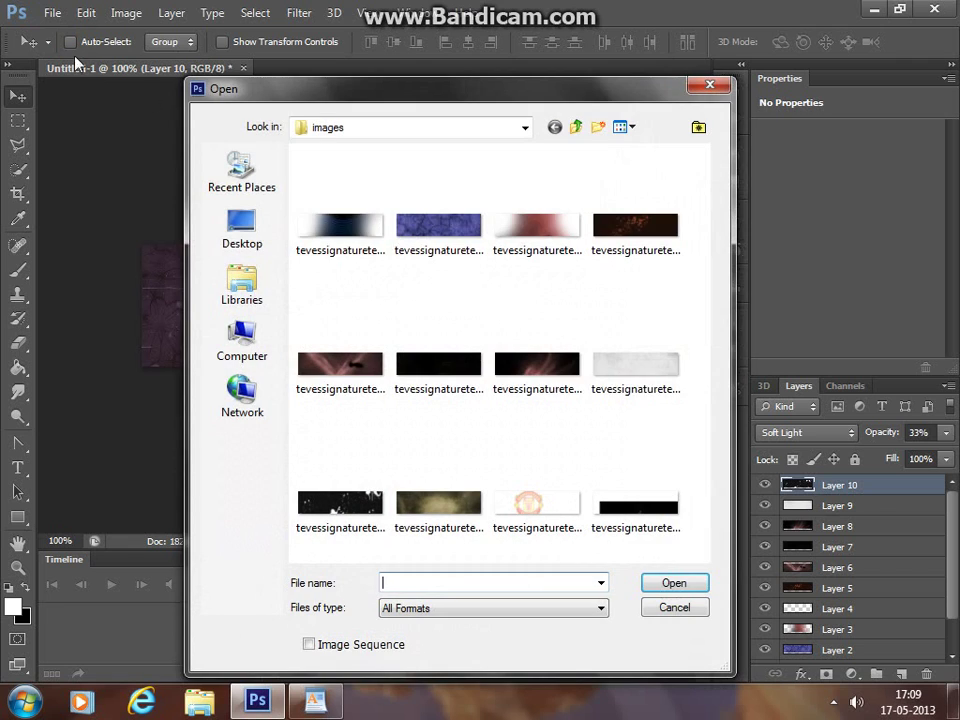
pyautogui.click(617, 378)
pyautogui.click(398, 500)
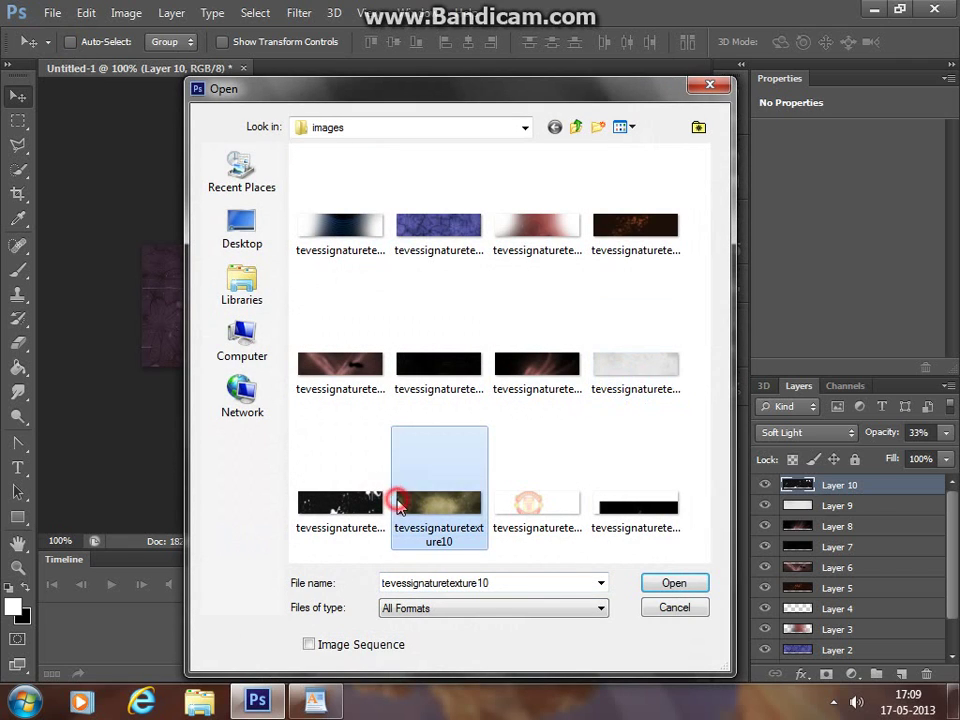
pyautogui.doubleClick(447, 502)
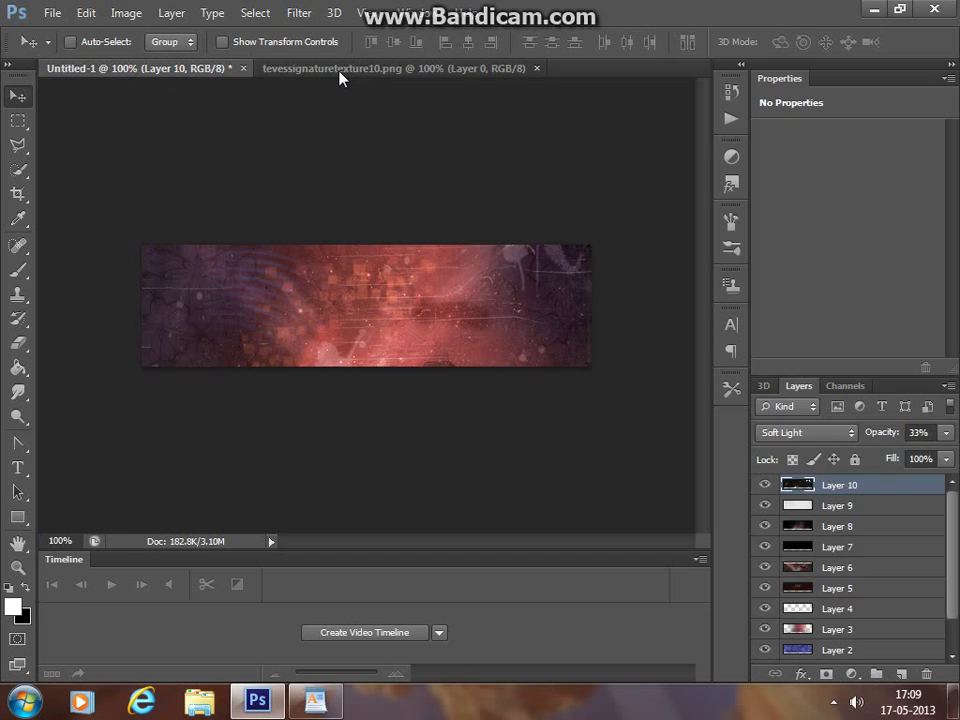
# - Copy the starburst texture into the banner as Layer 11 and close the source
pyautogui.moveTo(372, 75); pyautogui.dragTo(620, 145)
pyautogui.moveTo(615, 230)
pyautogui.mouseDown()
pyautogui.moveTo(397, 291)
pyautogui.moveTo(357, 313)
pyautogui.moveTo(227, 330)
pyautogui.moveTo(255, 326)
pyautogui.mouseUp()
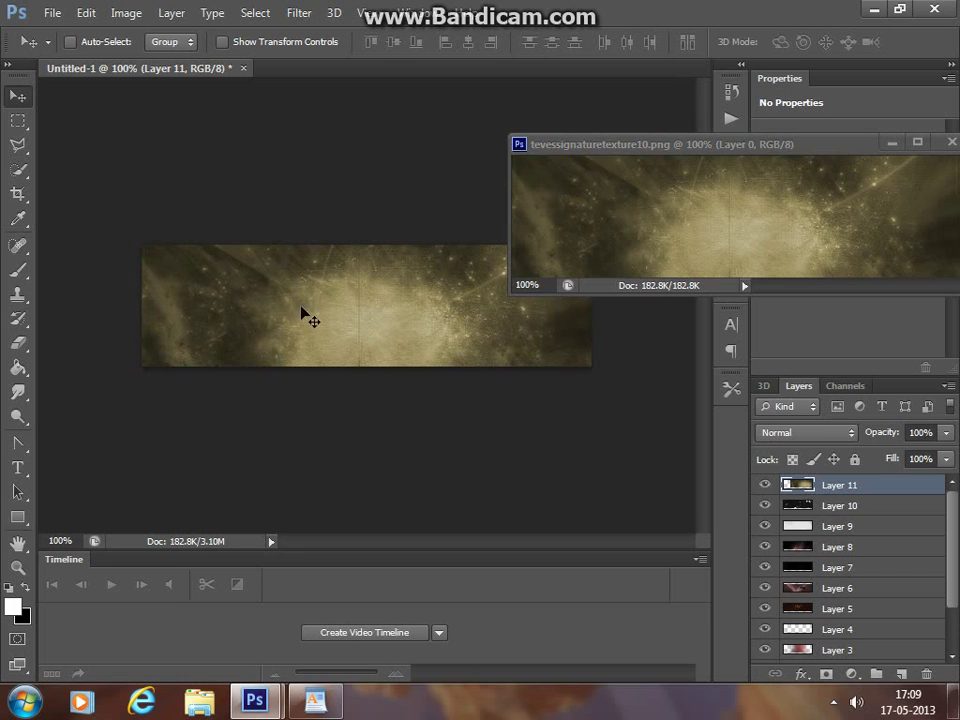
pyautogui.moveTo(648, 145); pyautogui.dragTo(464, 172)
pyautogui.click(780, 176)
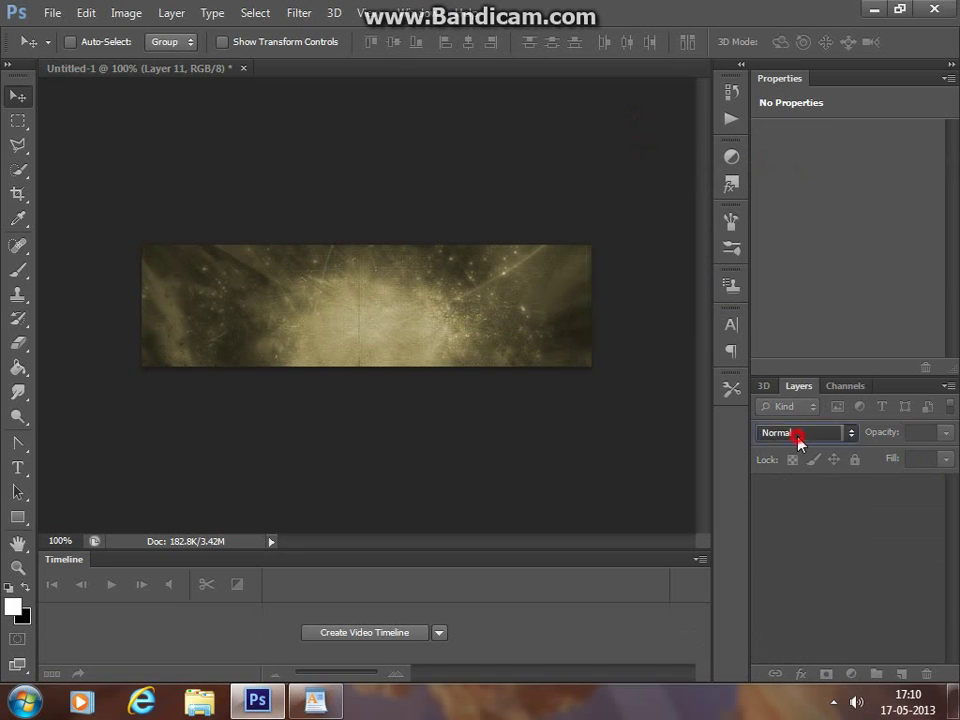
# - Set Layer 11 to Lighten at 50% opacity and select the Logo Luminosity 29% note
pyautogui.click(800, 433)
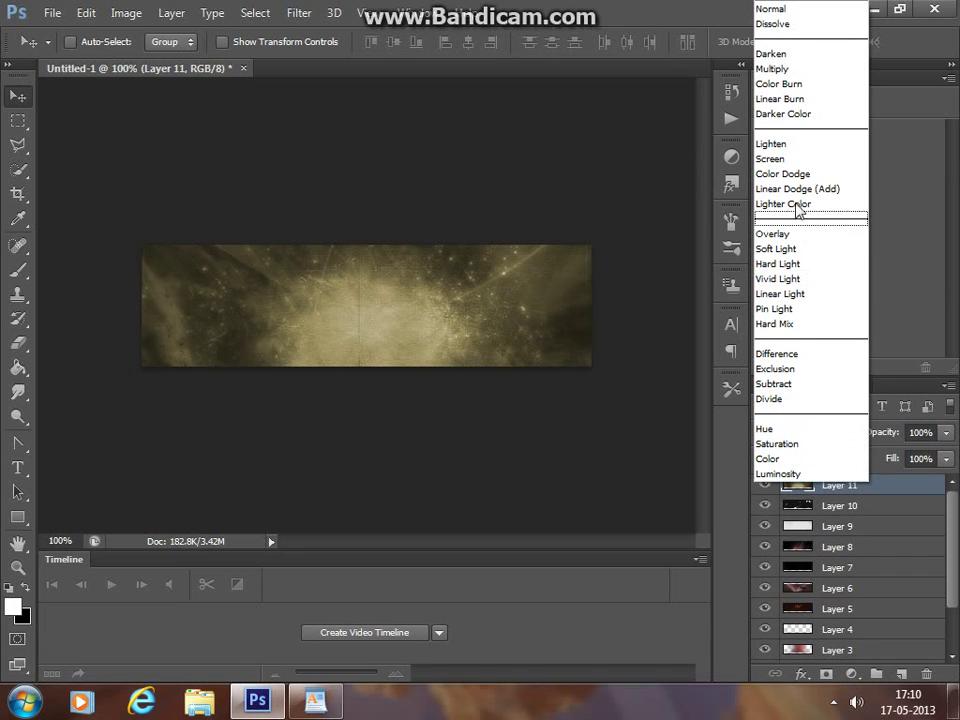
pyautogui.click(795, 146)
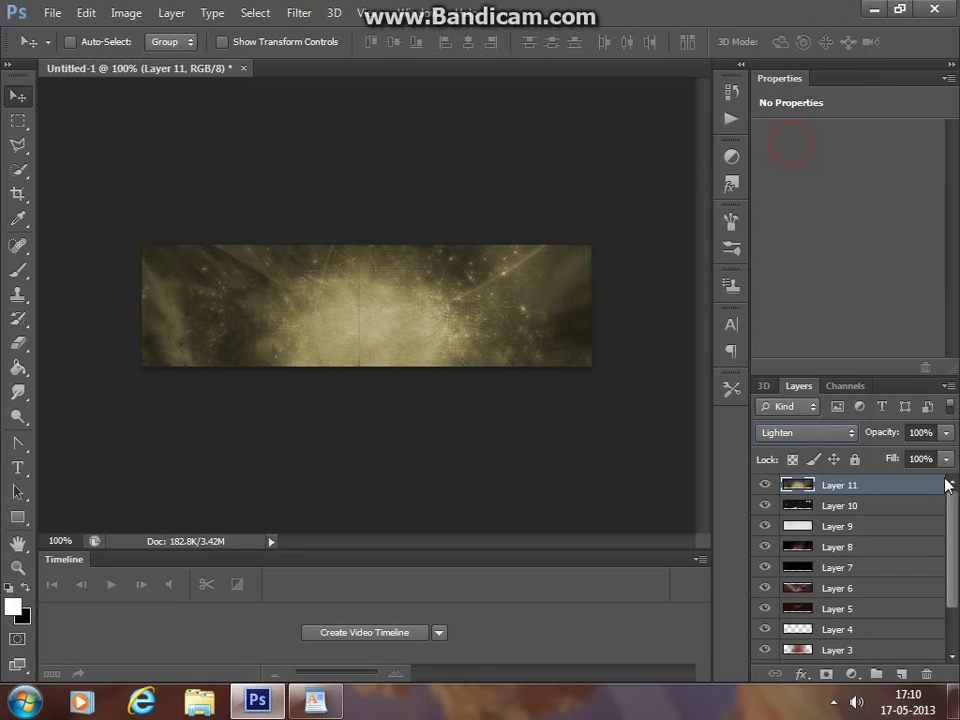
pyautogui.click(917, 432)
pyautogui.write('0')
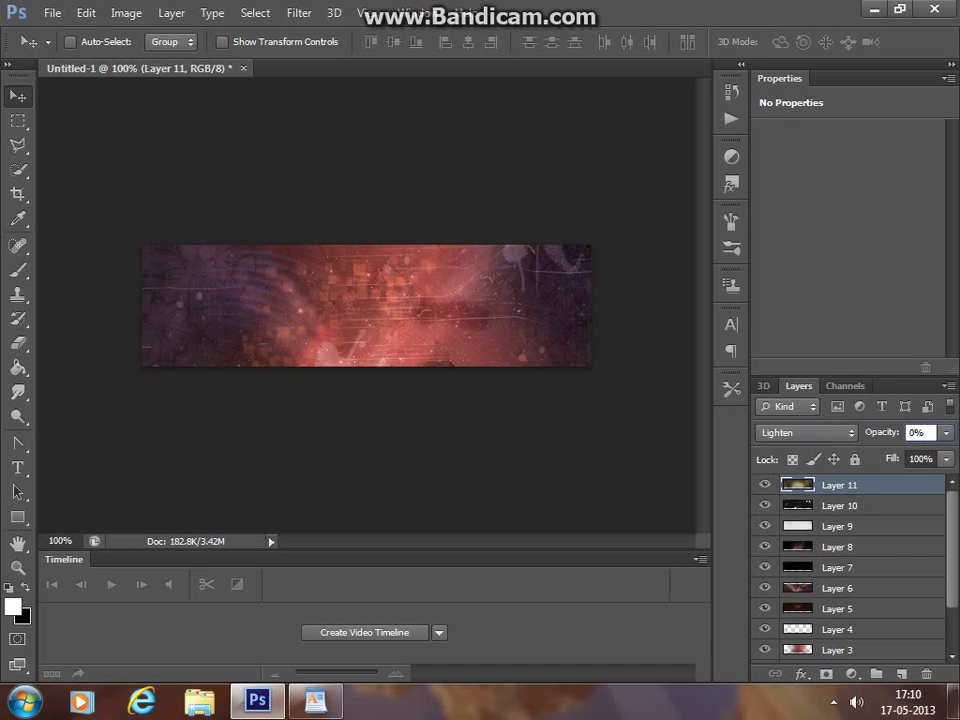
pyautogui.write('5')
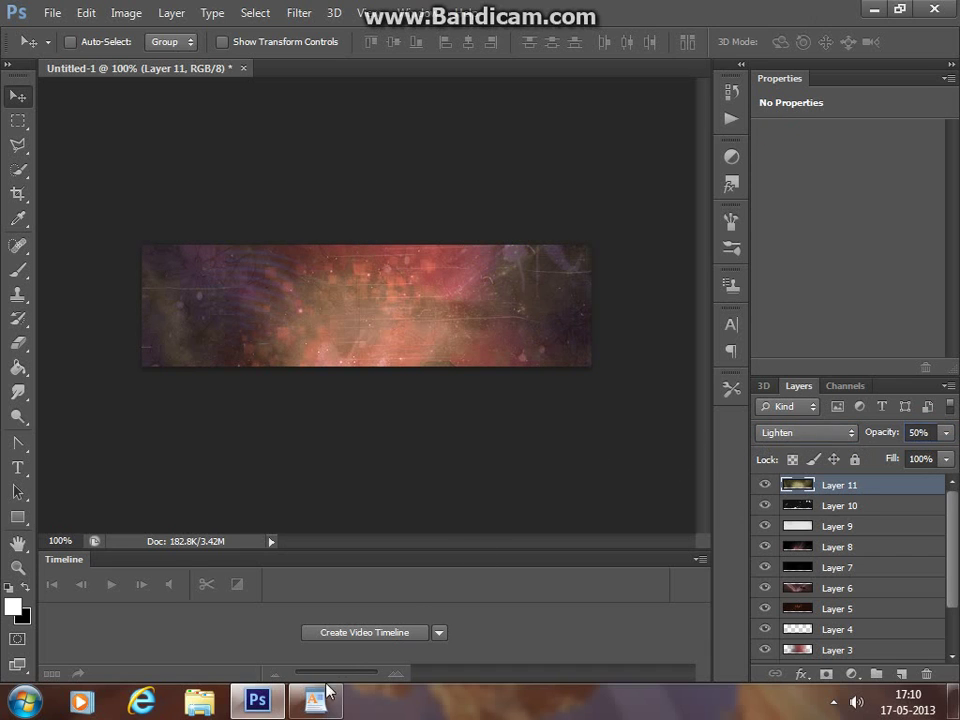
pyautogui.click(332, 690)
pyautogui.tripleClick(291, 436)
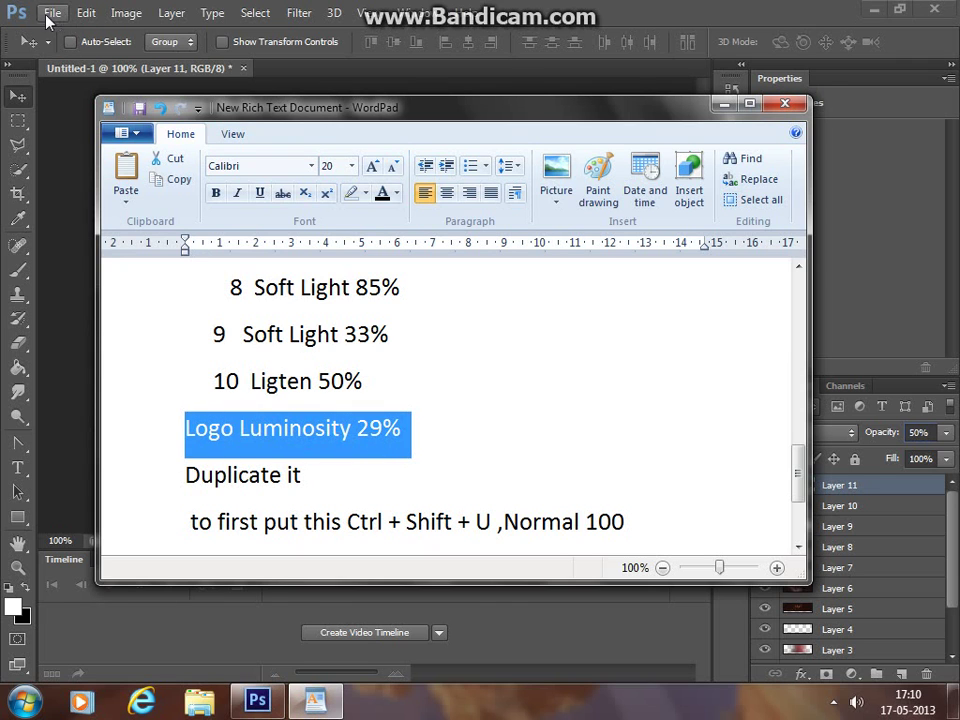
# - Open the Manchester United logo image tevessignaturetexture11.png
pyautogui.click(51, 13)
pyautogui.click(62, 64)
pyautogui.click(418, 322)
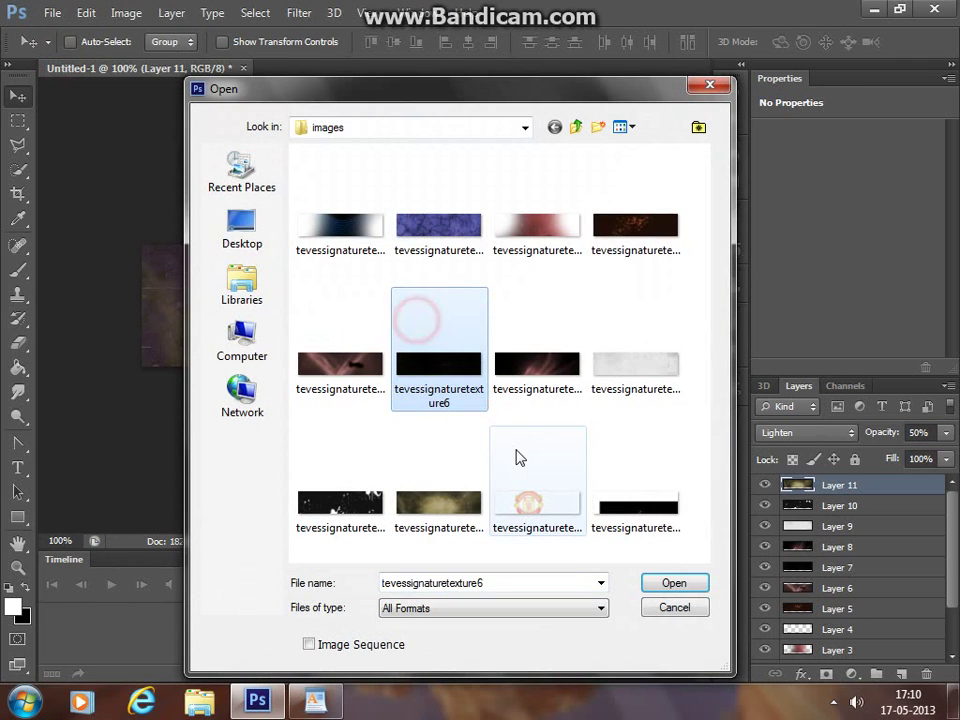
pyautogui.doubleClick(530, 510)
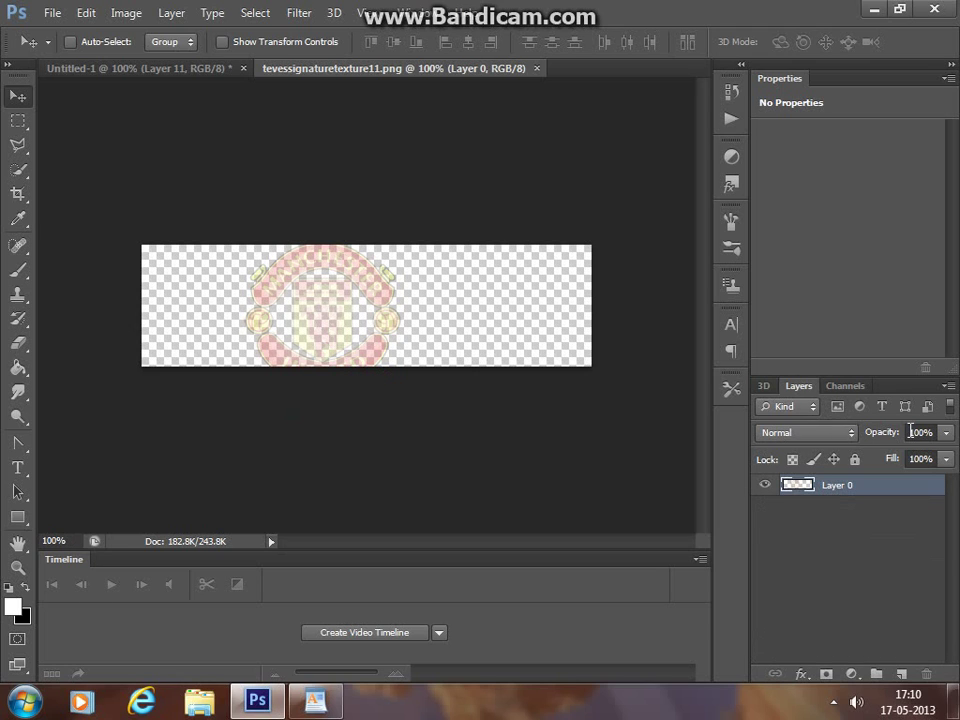
# - Append 'That is already 29 % i did it before' to the logo note, then return to Untitled-1
pyautogui.click(318, 702)
pyautogui.click(444, 410)
pyautogui.click(494, 440)
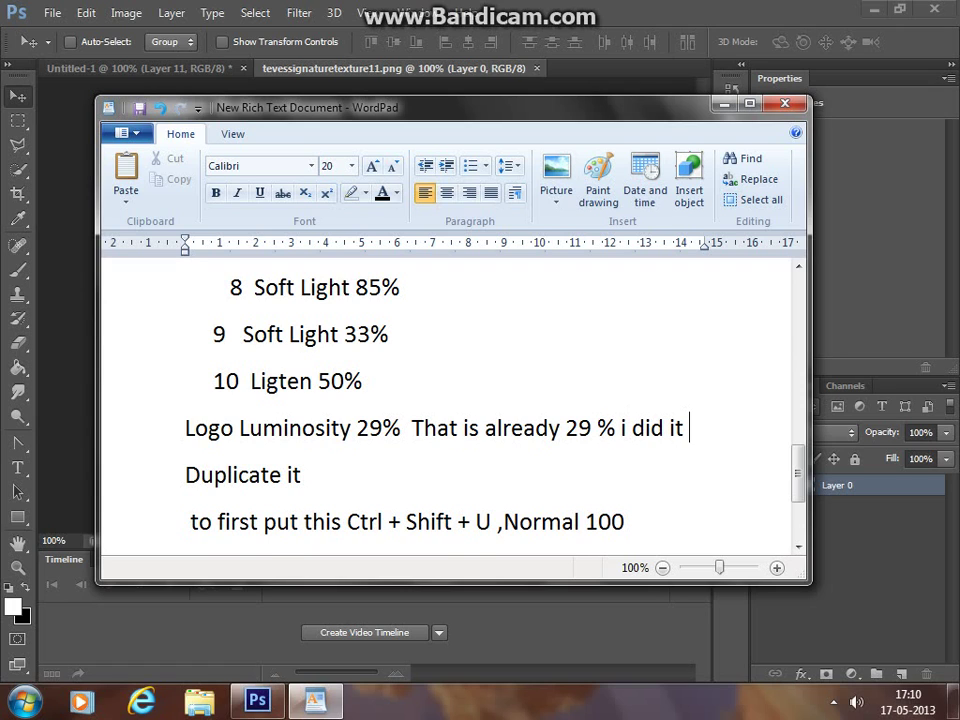
pyautogui.write('before')
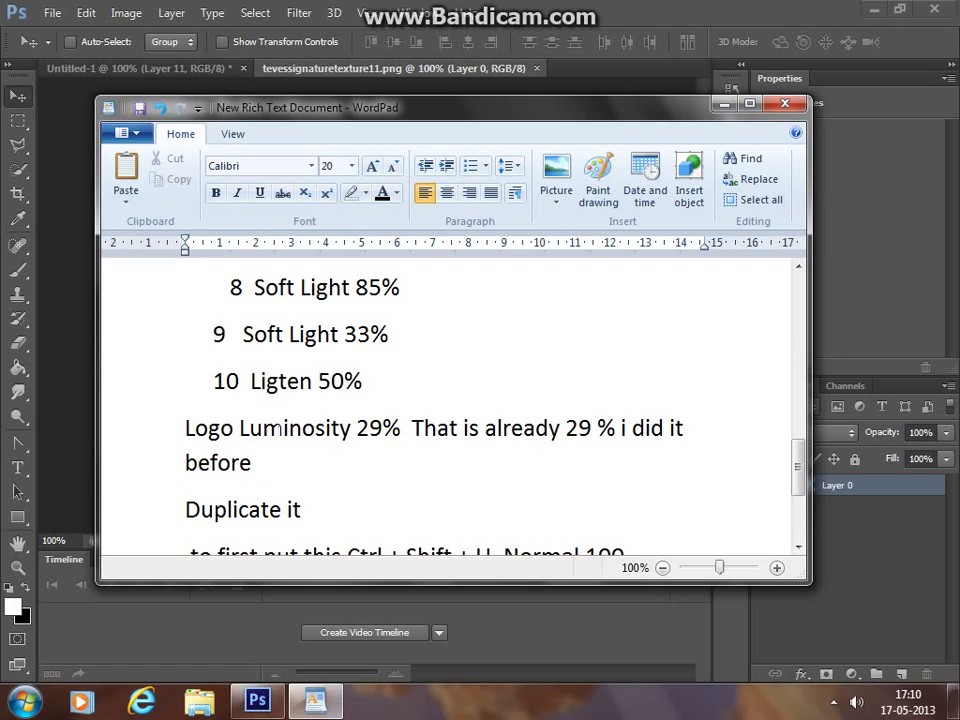
pyautogui.click(51, 368)
pyautogui.click(86, 69)
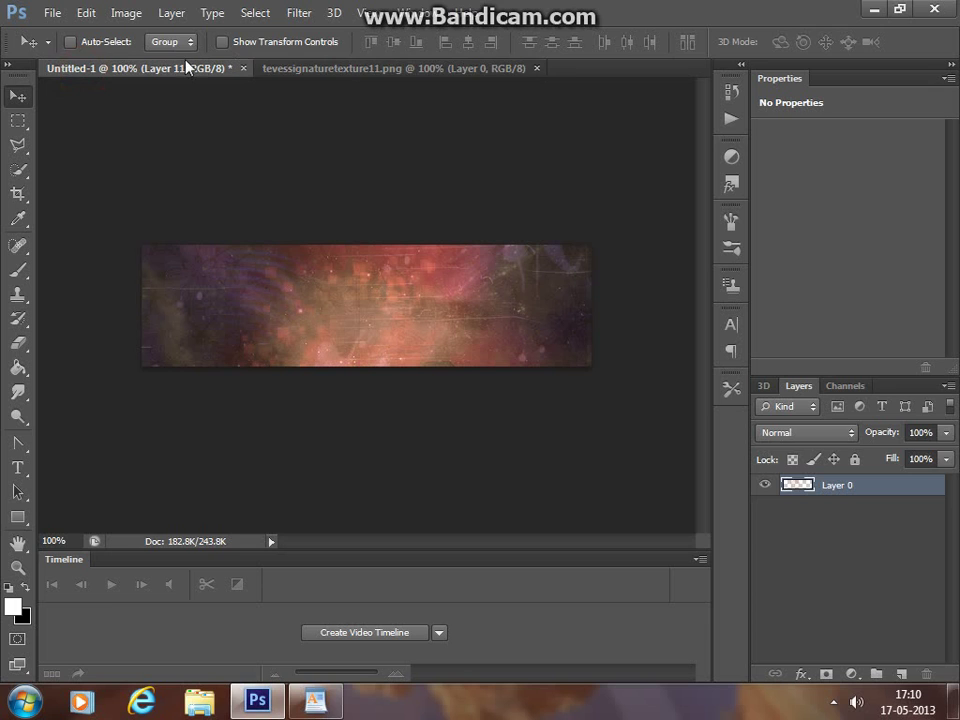
# - Copy the Manchester United logo onto the banner as Layer 12 and close the logo window
pyautogui.moveTo(321, 68); pyautogui.dragTo(664, 154)
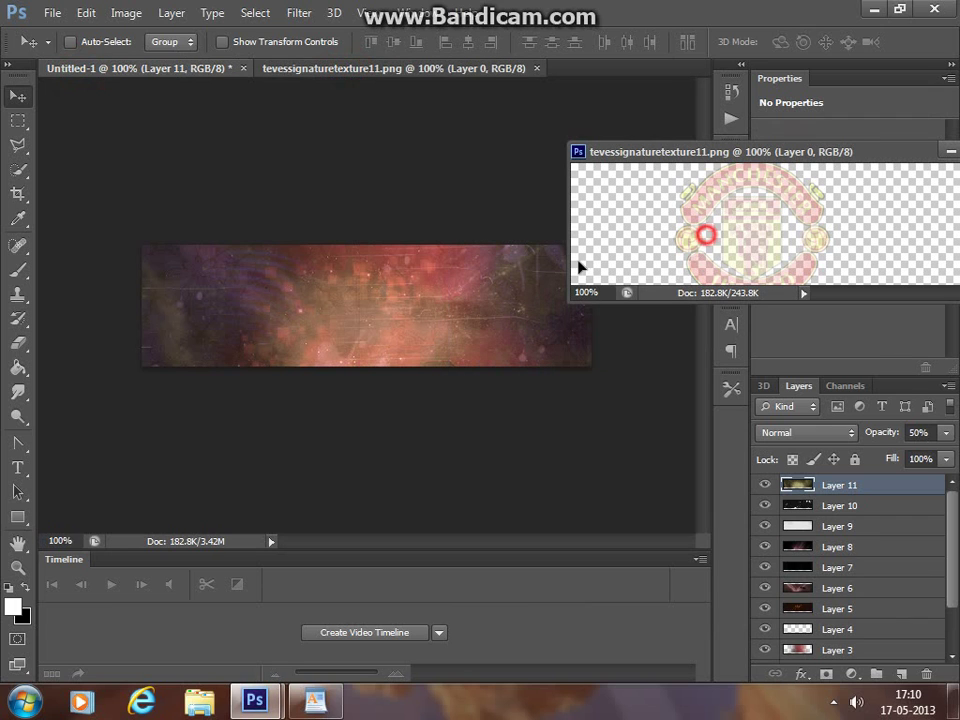
pyautogui.moveTo(690, 252)
pyautogui.mouseDown()
pyautogui.moveTo(347, 317)
pyautogui.moveTo(250, 318)
pyautogui.mouseUp()
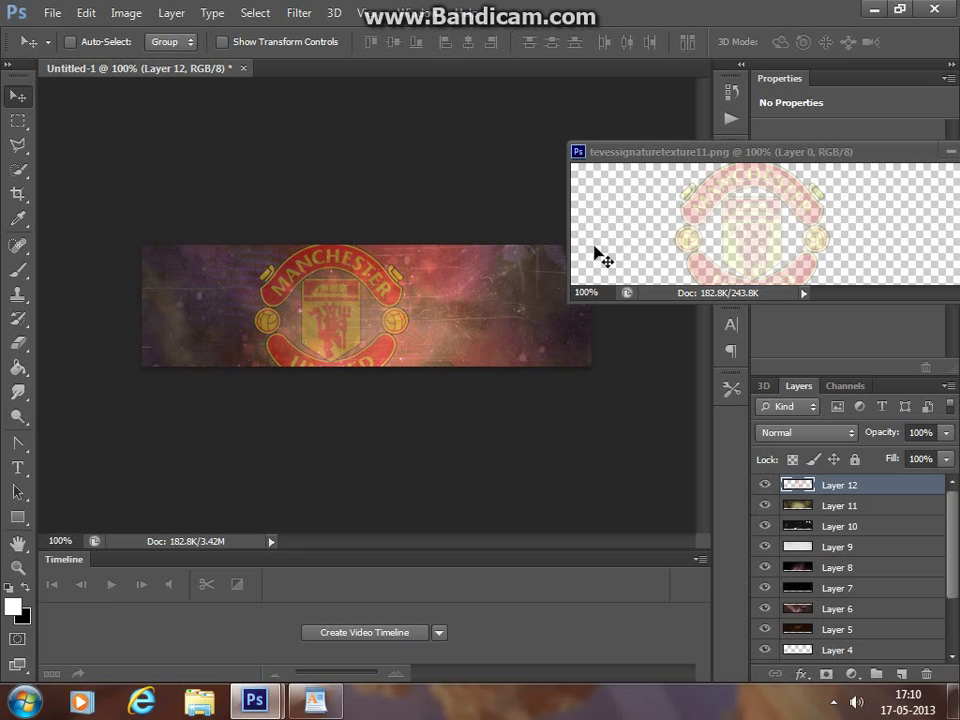
pyautogui.moveTo(634, 160); pyautogui.dragTo(531, 197)
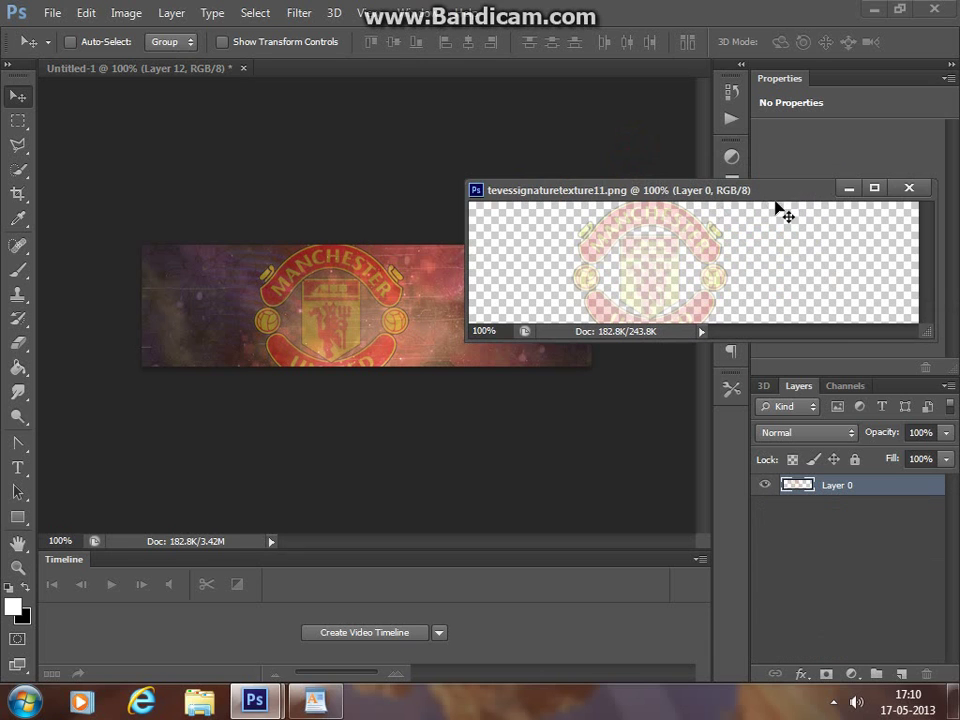
pyautogui.click(906, 189)
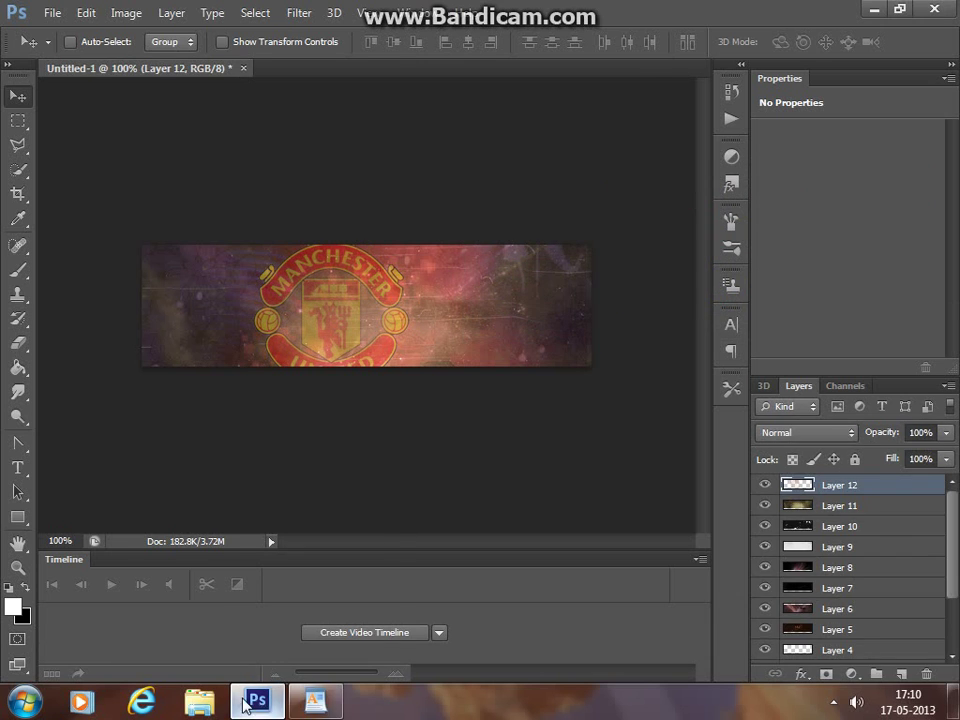
pyautogui.click(255, 702)
pyautogui.click(255, 702)
# - Fade Layer 12 to 35% opacity and shift the logo slightly left
pyautogui.click(920, 432)
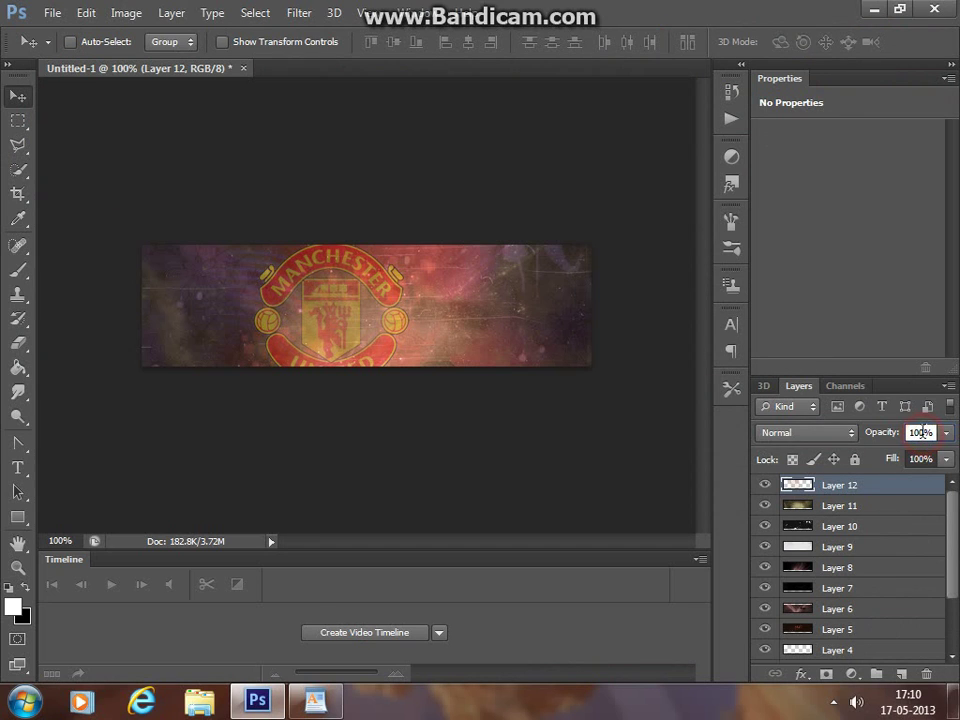
pyautogui.write('0')
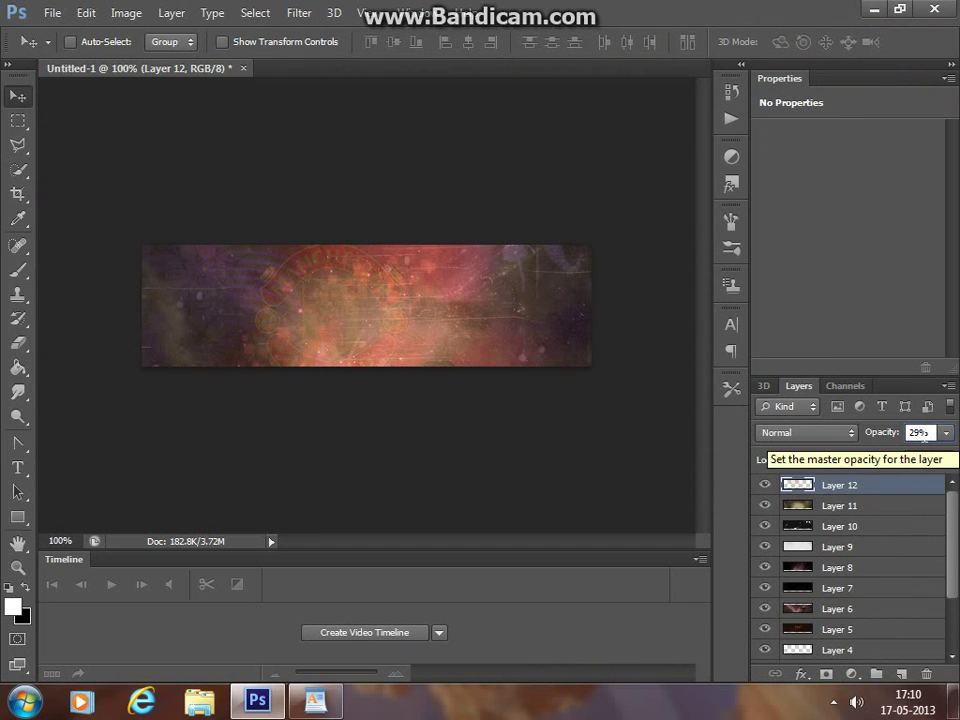
pyautogui.press('BackSpace')
pyautogui.press('BackSpace')
pyautogui.write('3')
pyautogui.press('Return')
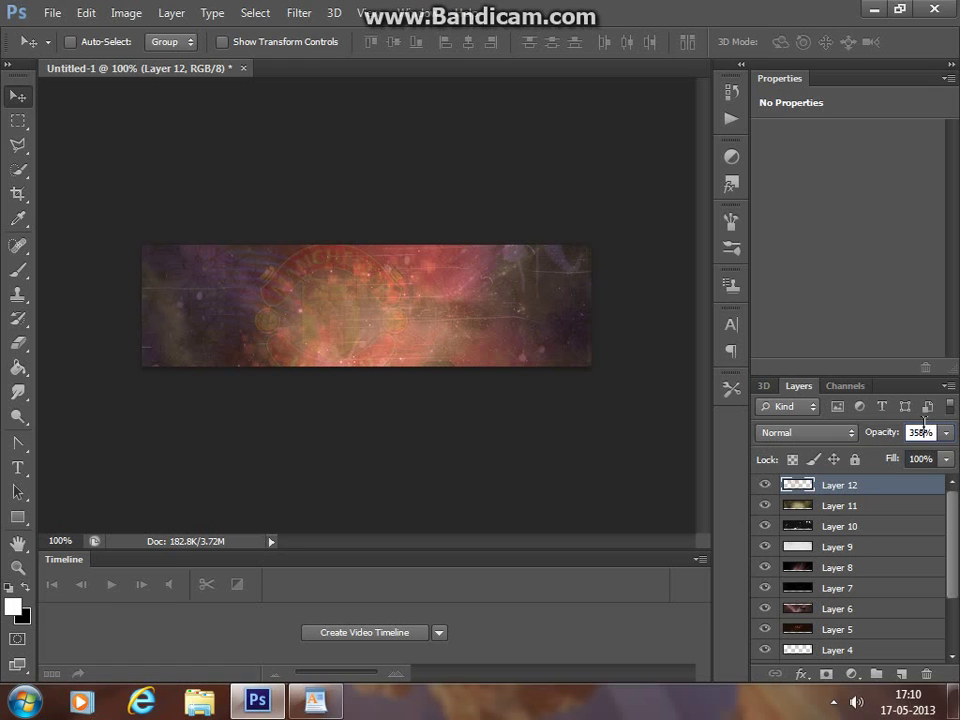
pyautogui.moveTo(311, 311); pyautogui.dragTo(274, 304)
pyautogui.click(912, 432)
pyautogui.write('5')
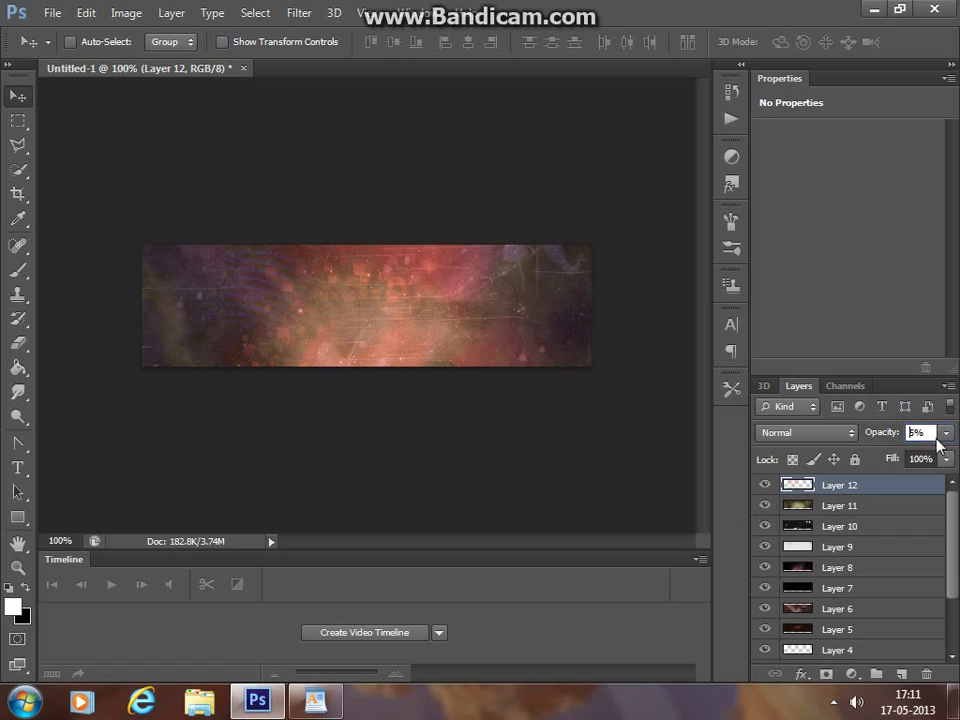
pyautogui.write('5')
pyautogui.write('45')
pyautogui.write('35')
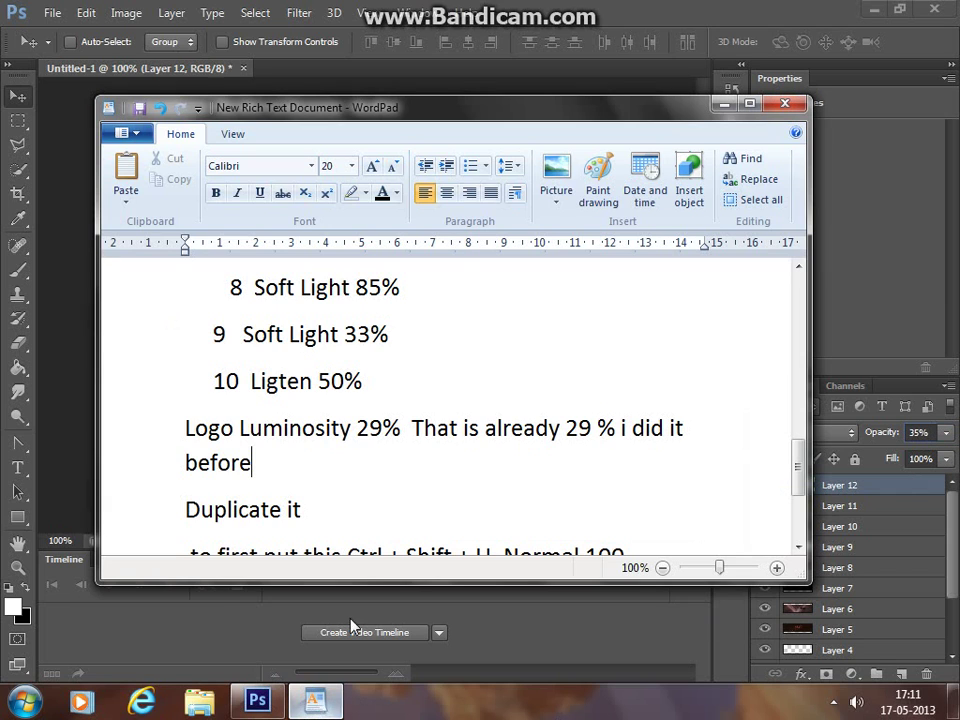
# - Add 'it was not set it something that looks good' after 'before' in the logo note
pyautogui.click(315, 700)
pyautogui.write('Not it t was not ')
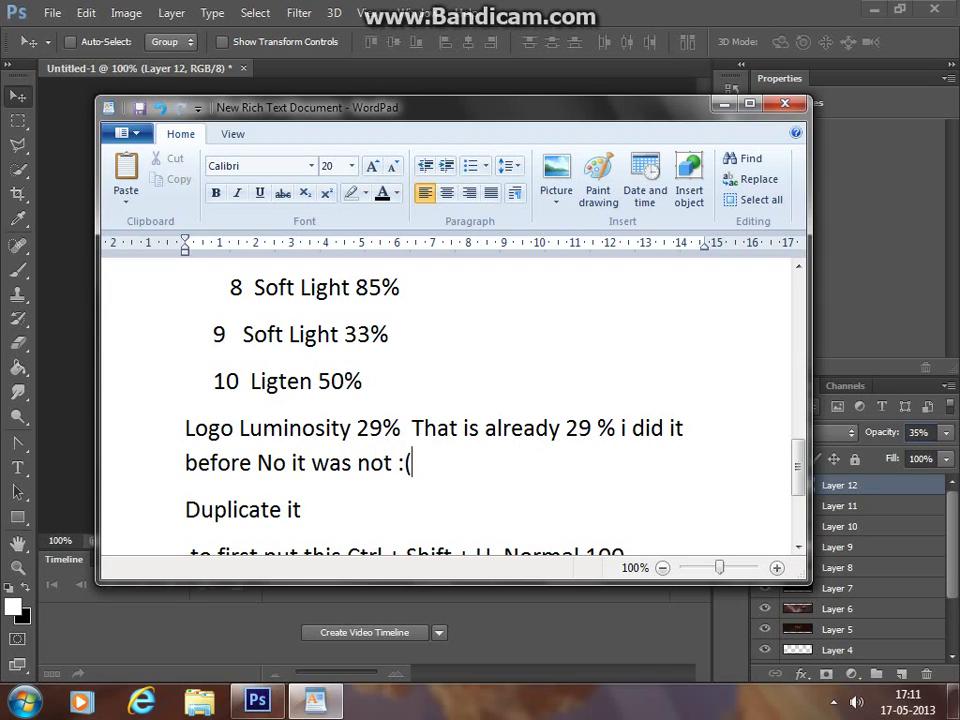
pyautogui.write('set ti')
pyautogui.press('BackSpace')
pyautogui.write('it som')
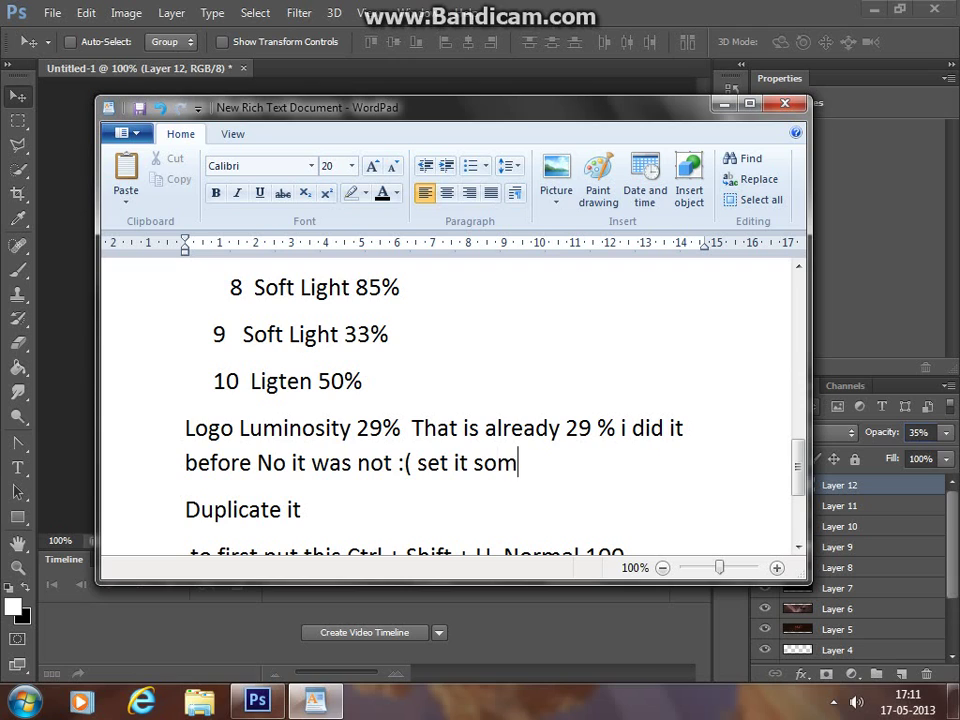
pyautogui.write('ething that looks good')
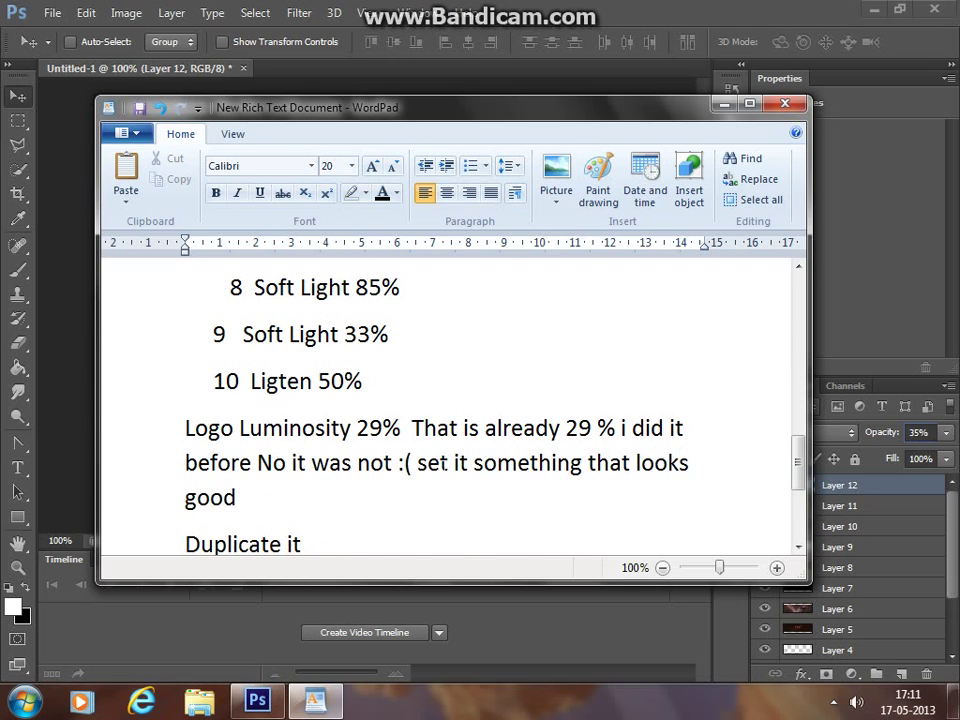
# - Select 'Duplicate' in the notes, then duplicate the logo layer in Photoshop
pyautogui.scroll(-1, 245, 485)
pyautogui.doubleClick(249, 497)
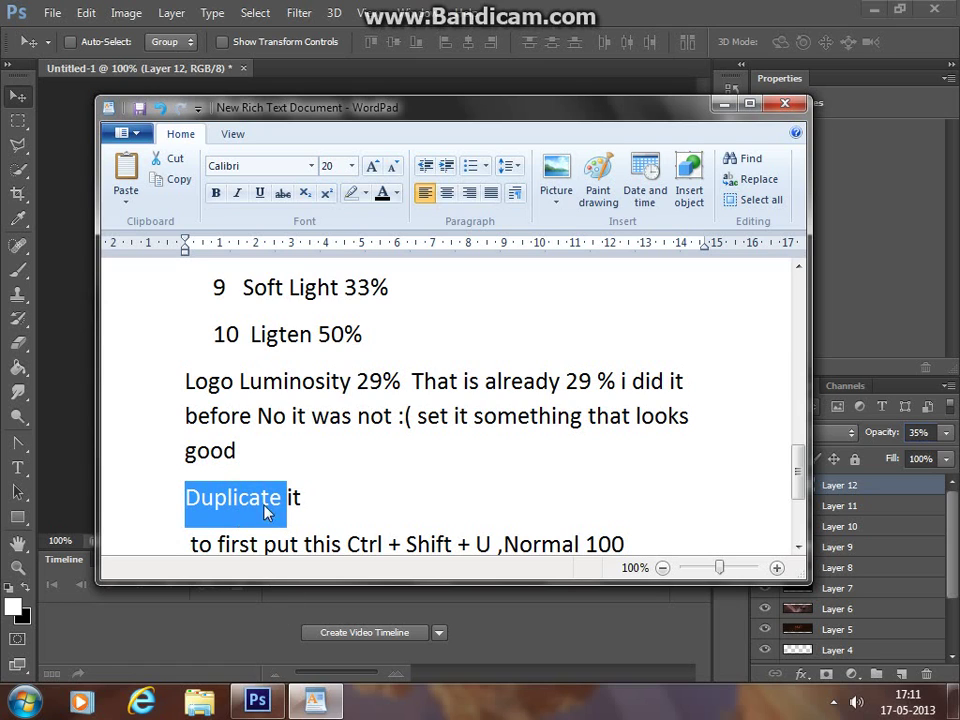
pyautogui.scroll(-2, 440, 450)
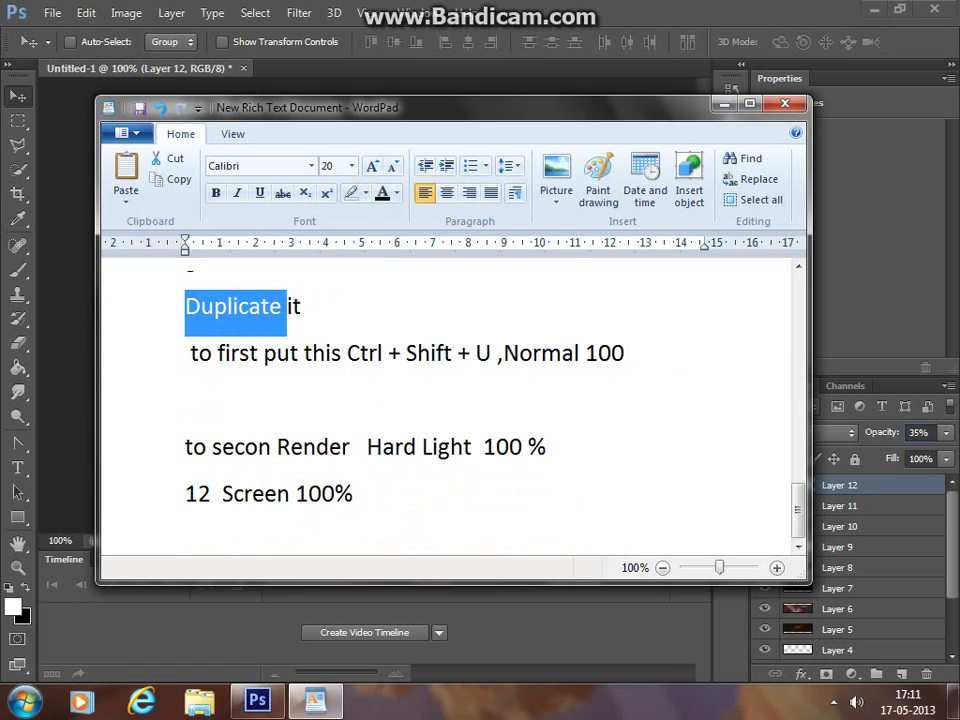
pyautogui.scroll(2, 450, 400)
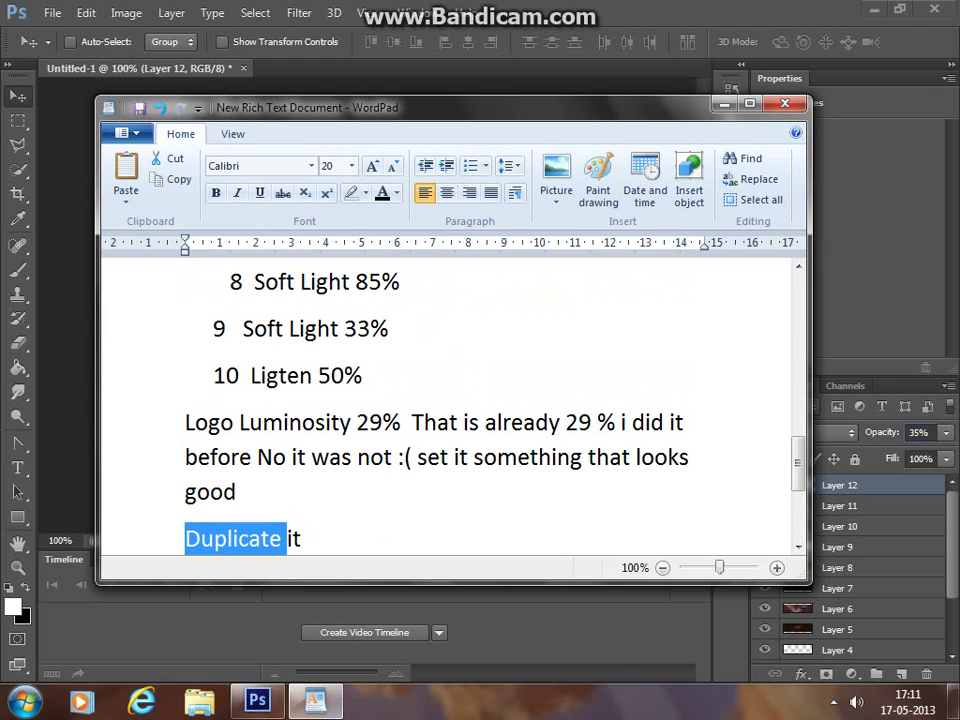
pyautogui.click(548, 620)
pyautogui.hotkey('ctrl', 'shift', 'alt', 'n')
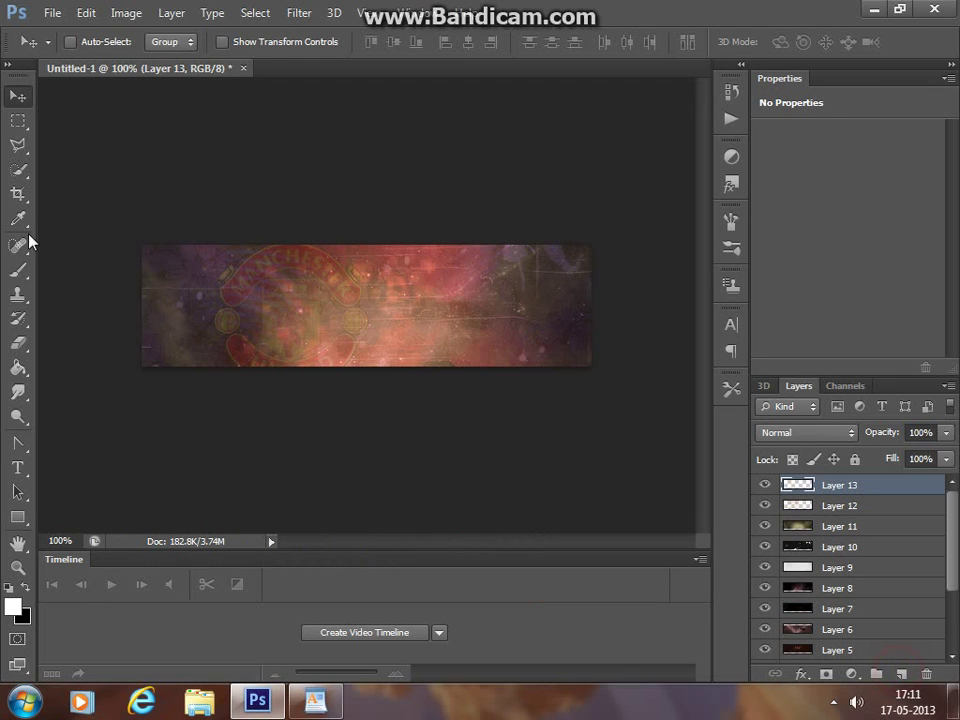
# - Cancel an accidental new document and pick tevessignaturetexture12 in the Open dialog
pyautogui.click(52, 13)
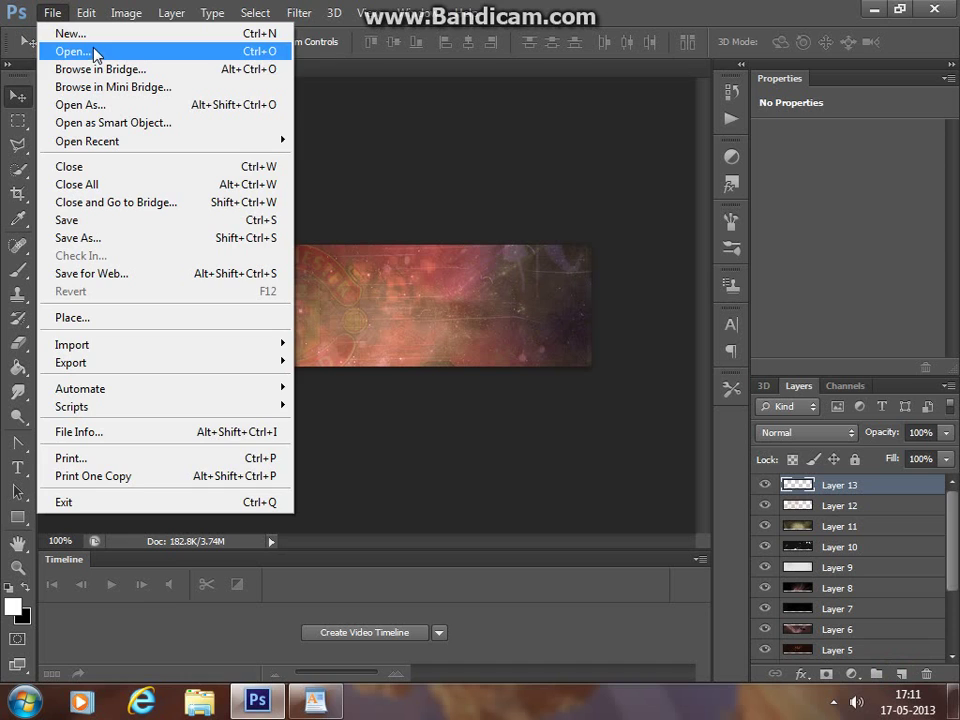
pyautogui.click(80, 34)
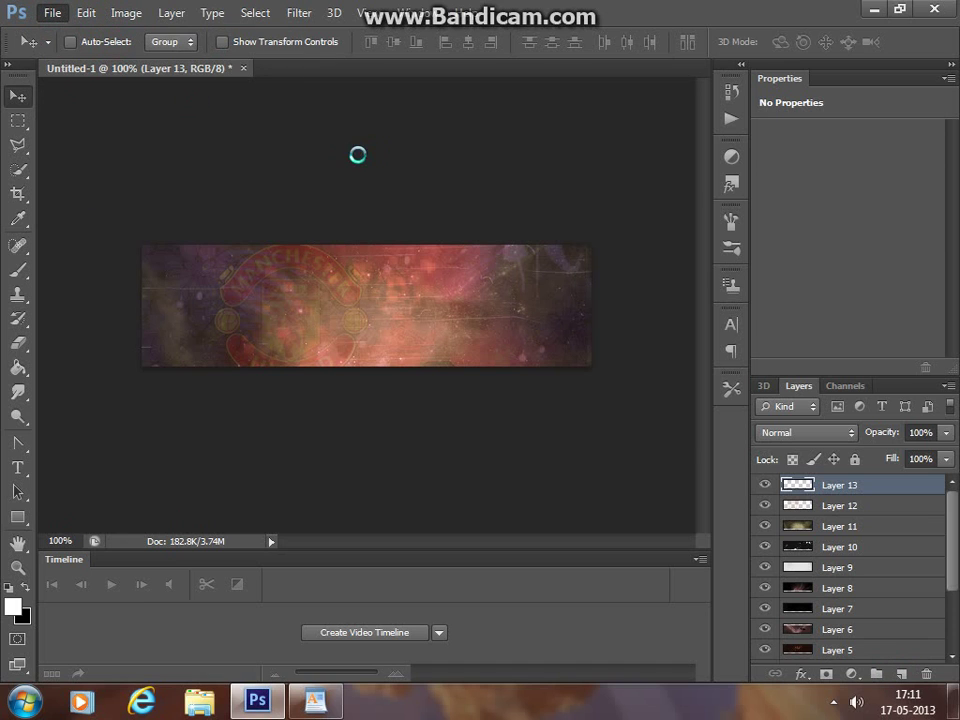
pyautogui.click(708, 127)
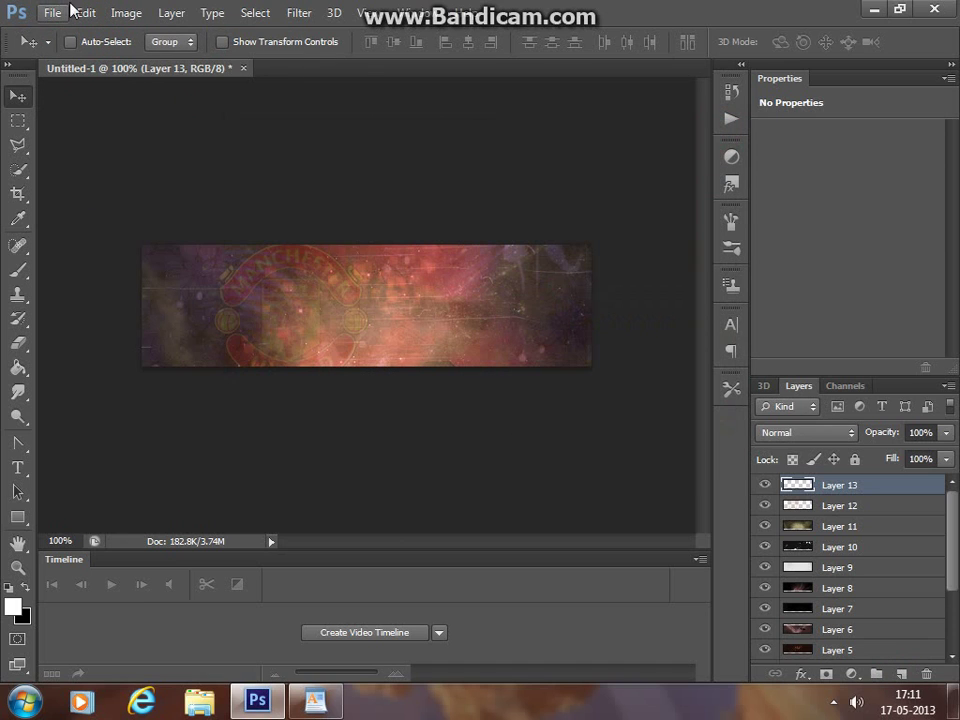
pyautogui.click(52, 13)
pyautogui.click(60, 49)
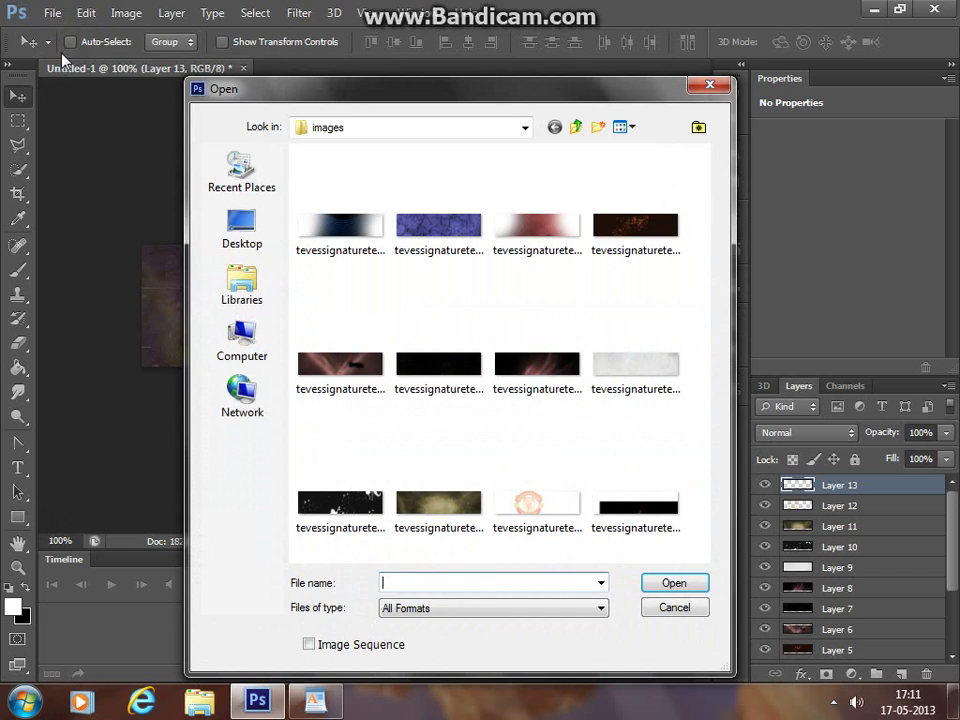
pyautogui.click(631, 518)
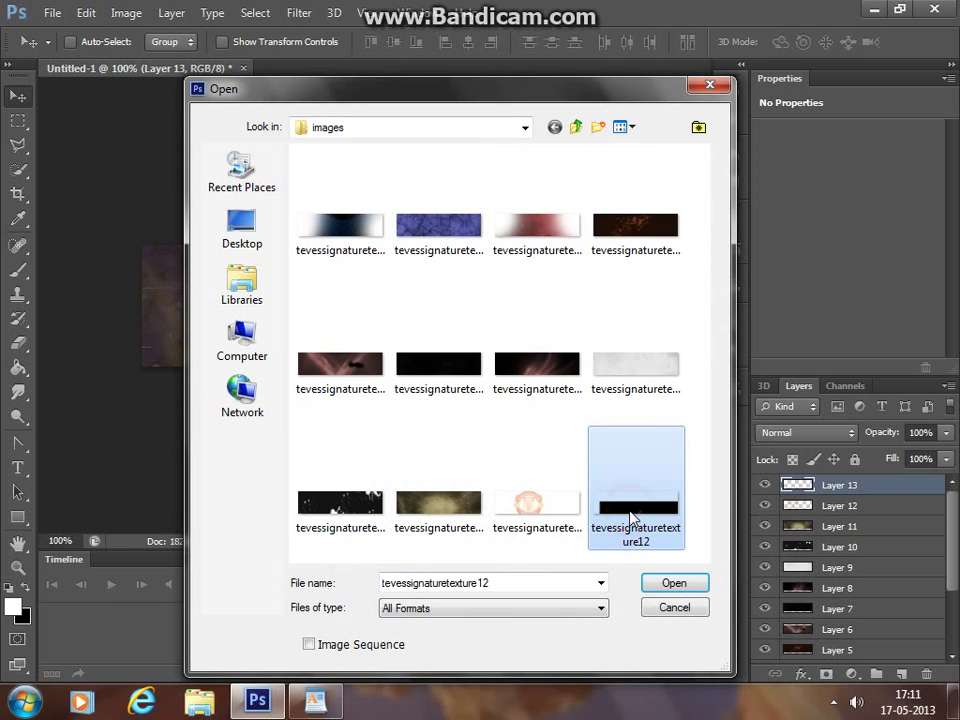